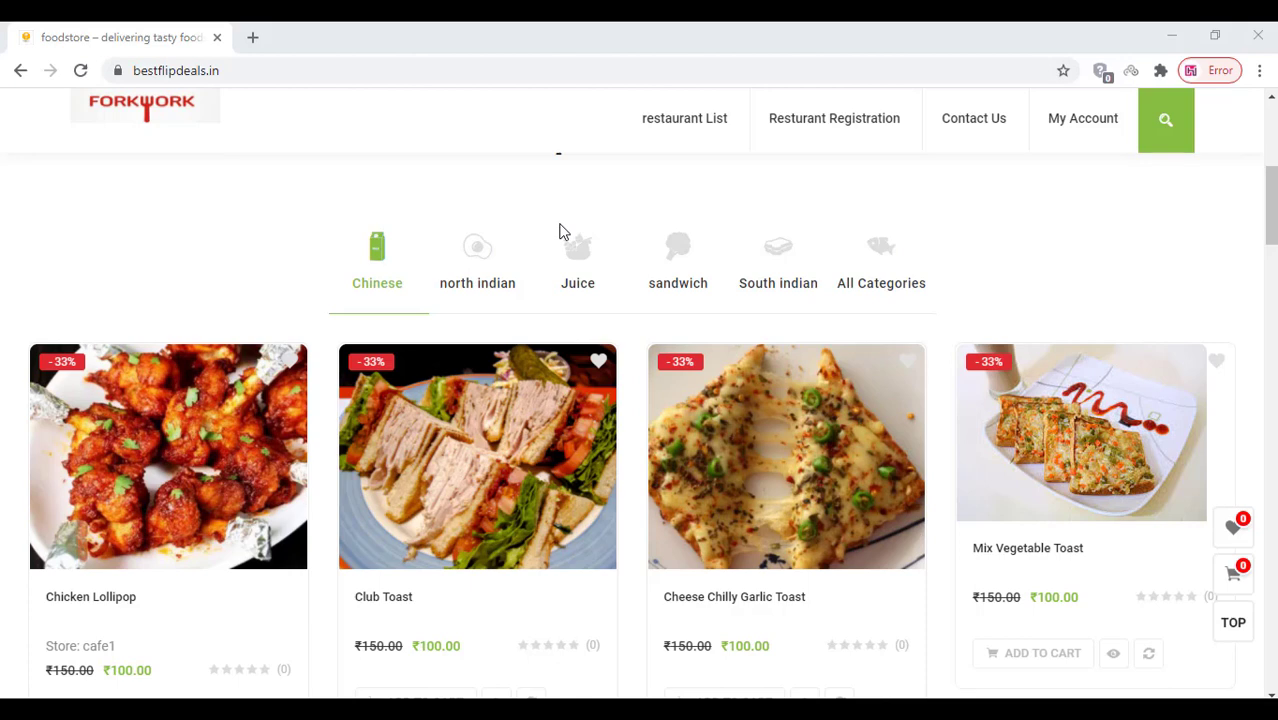
# - Scroll through the Forkwork homepage's category tabs, Deals of the Day and Best Selling Products
pyautogui.scroll(-2, 560, 232)
pyautogui.scroll(-3, 560, 232)
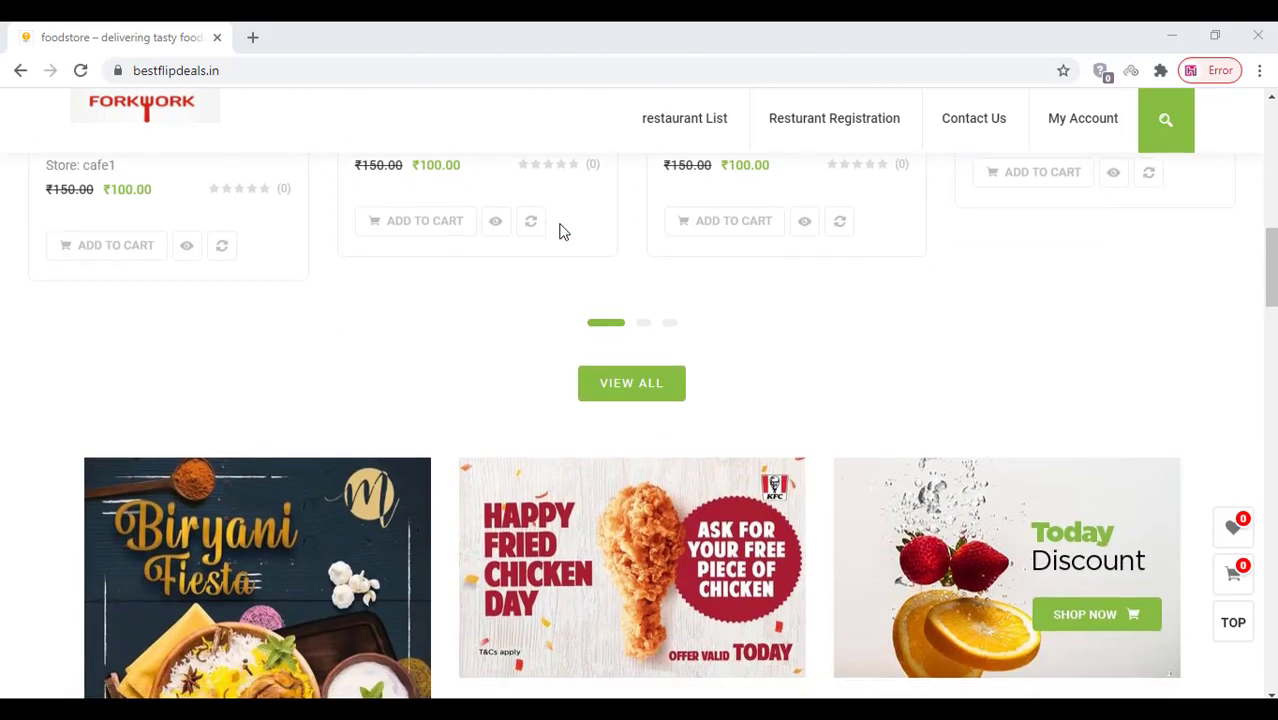
pyautogui.scroll(-4, 560, 232)
pyautogui.scroll(-4, 560, 232)
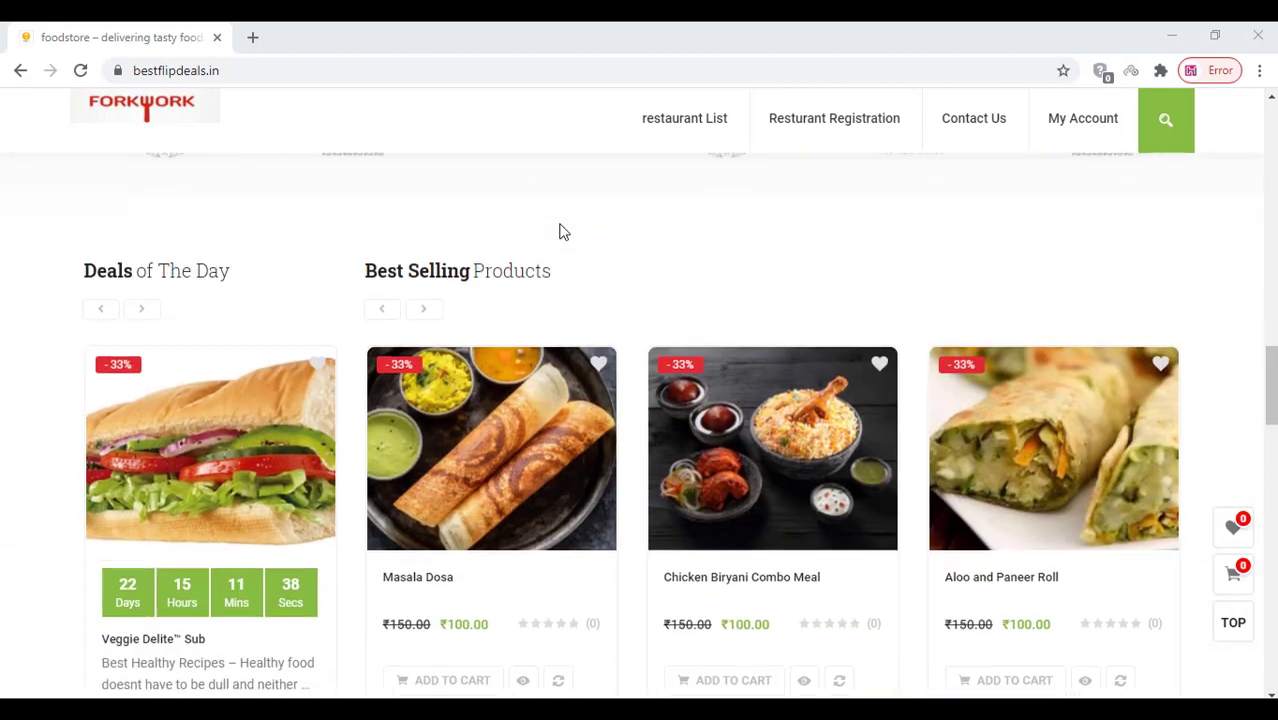
pyautogui.scroll(-4, 560, 232)
pyautogui.scroll(-2, 560, 232)
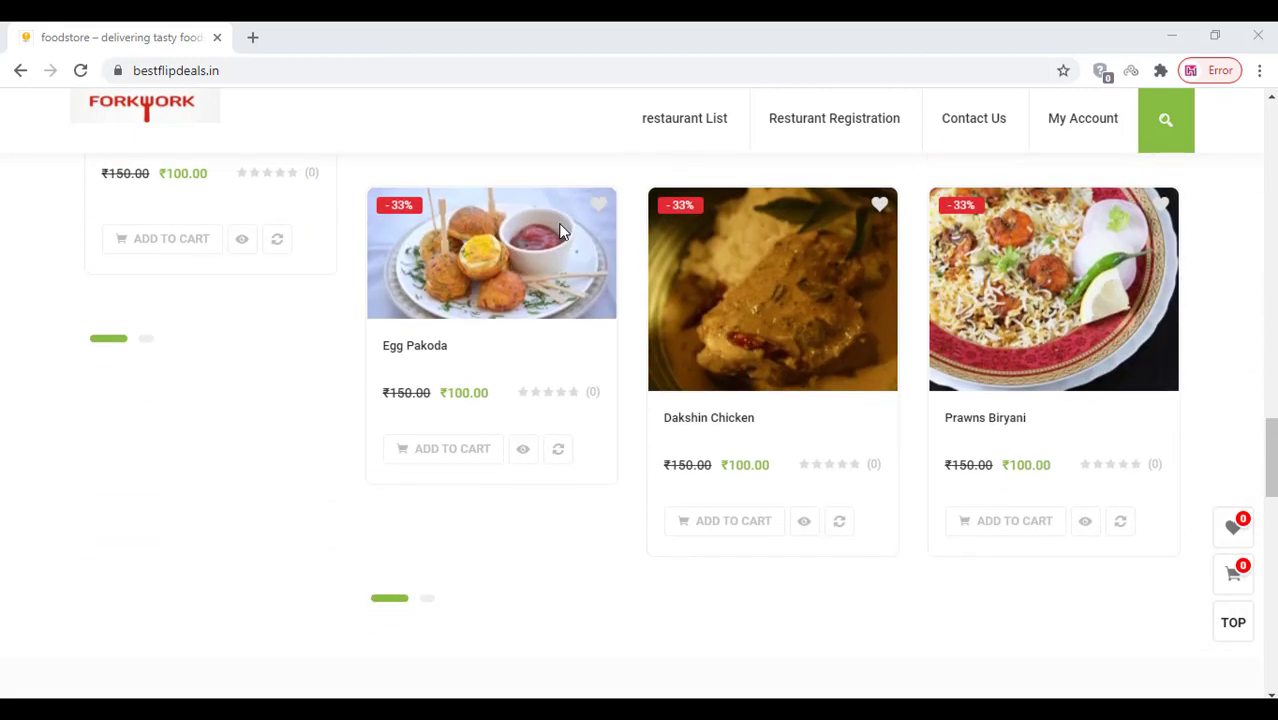
pyautogui.scroll(-2, 558, 223)
pyautogui.scroll(2, 558, 223)
pyautogui.scroll(3, 558, 223)
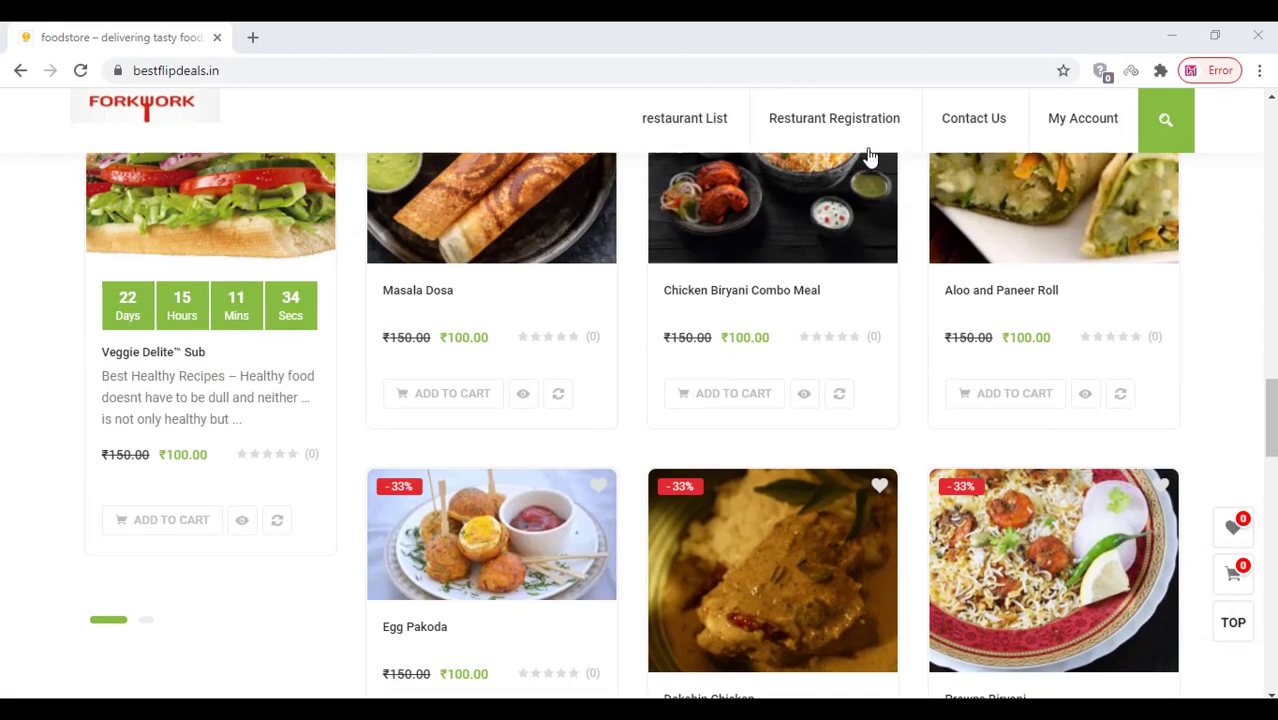
# - Log in to My Account with the vendor credentials and decline Chrome's password saving
pyautogui.click(1082, 119)
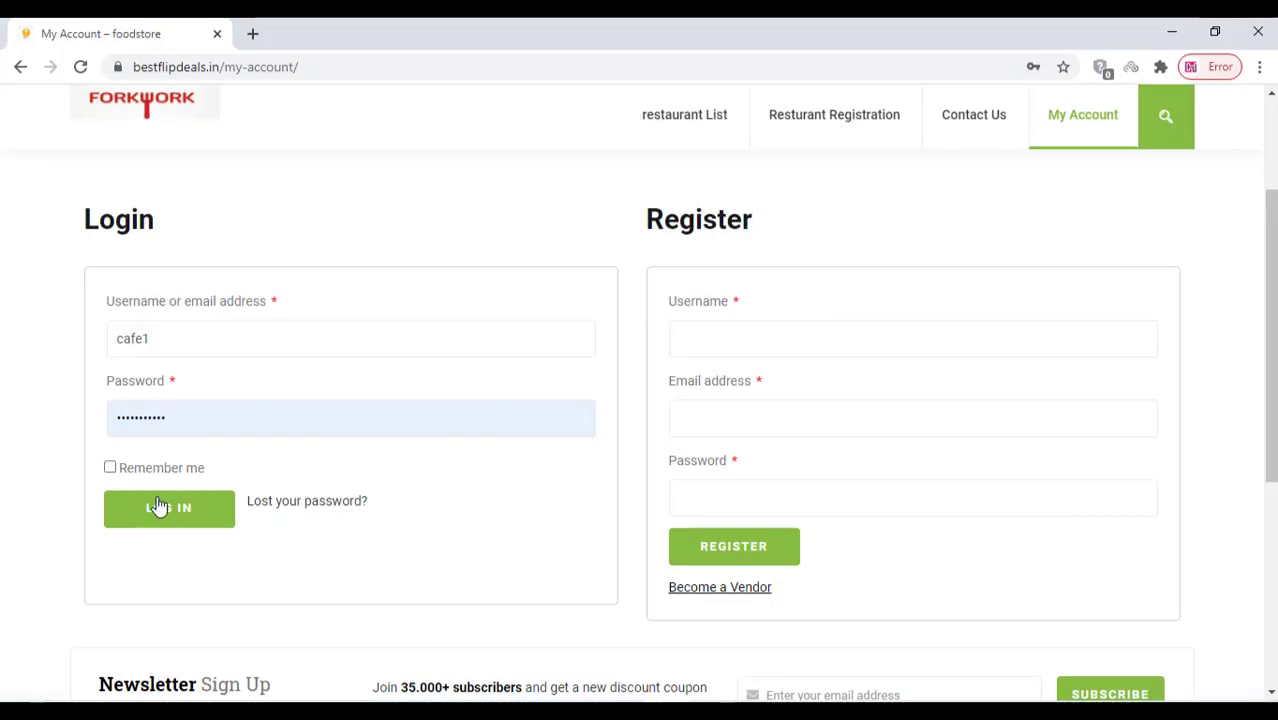
pyautogui.click(160, 512)
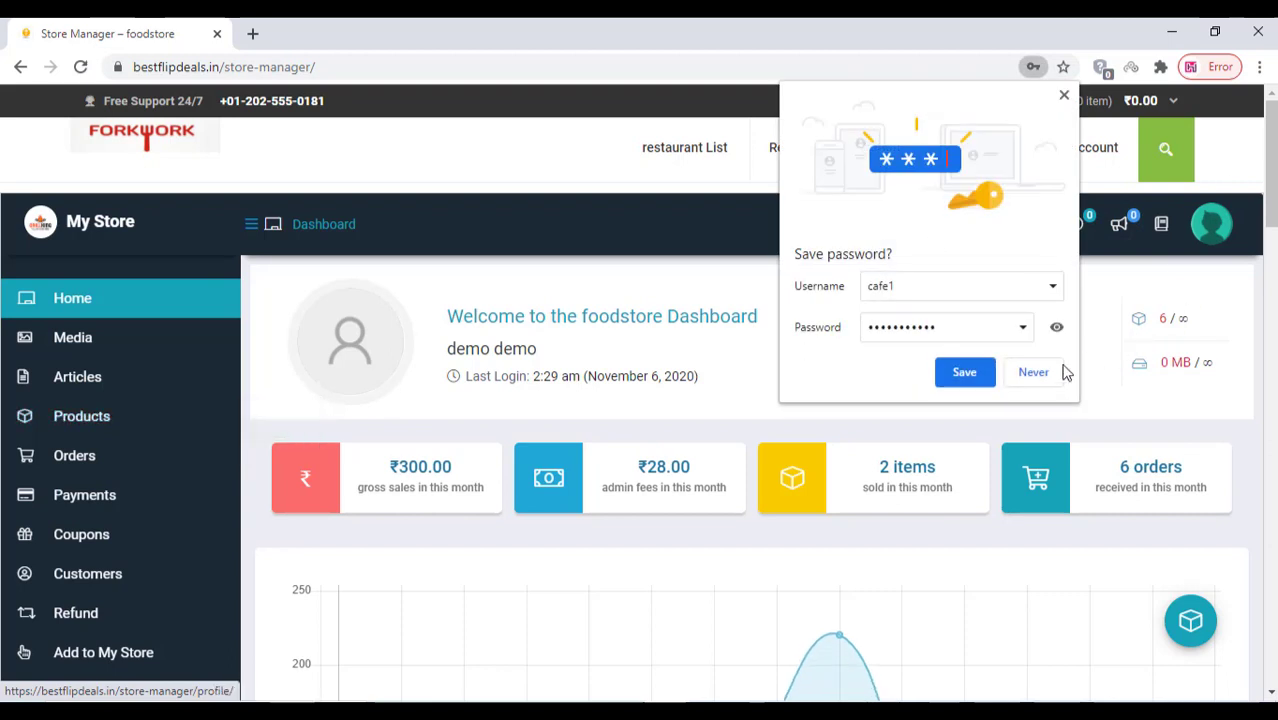
pyautogui.click(1036, 372)
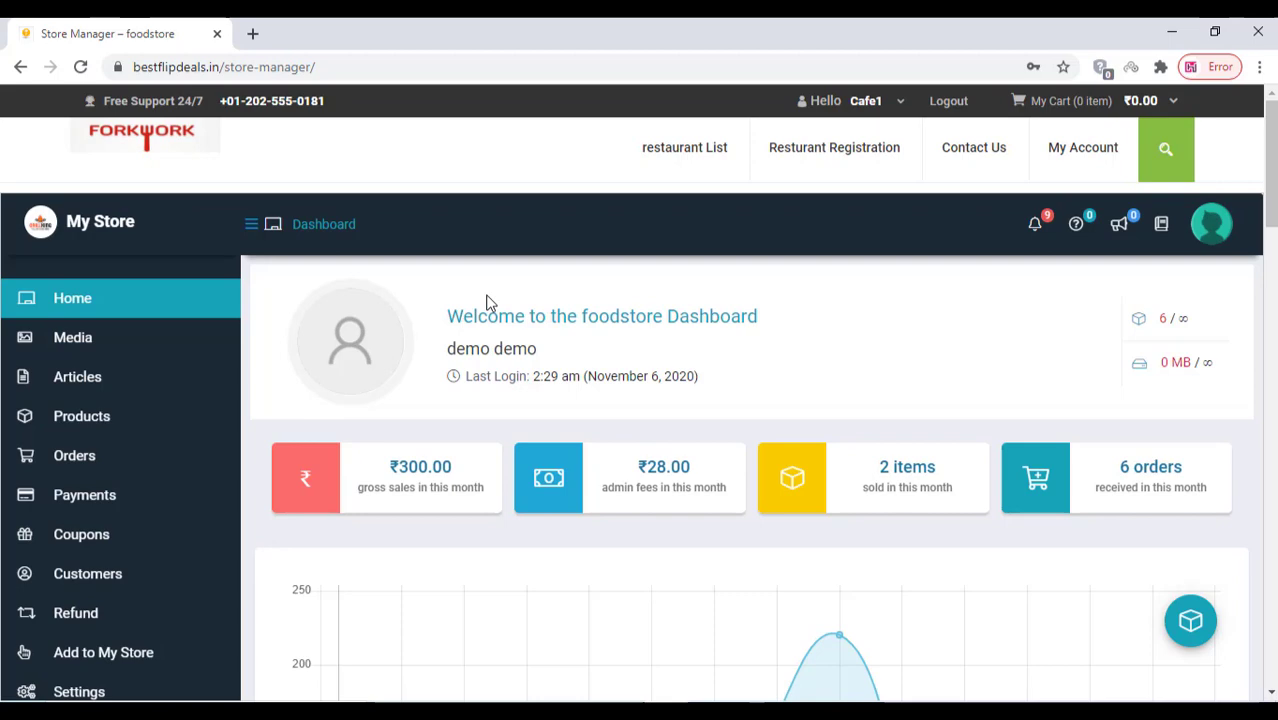
# - From the Orders list, choose a delivery boy for the order in the assign dialog
pyautogui.click(88, 463)
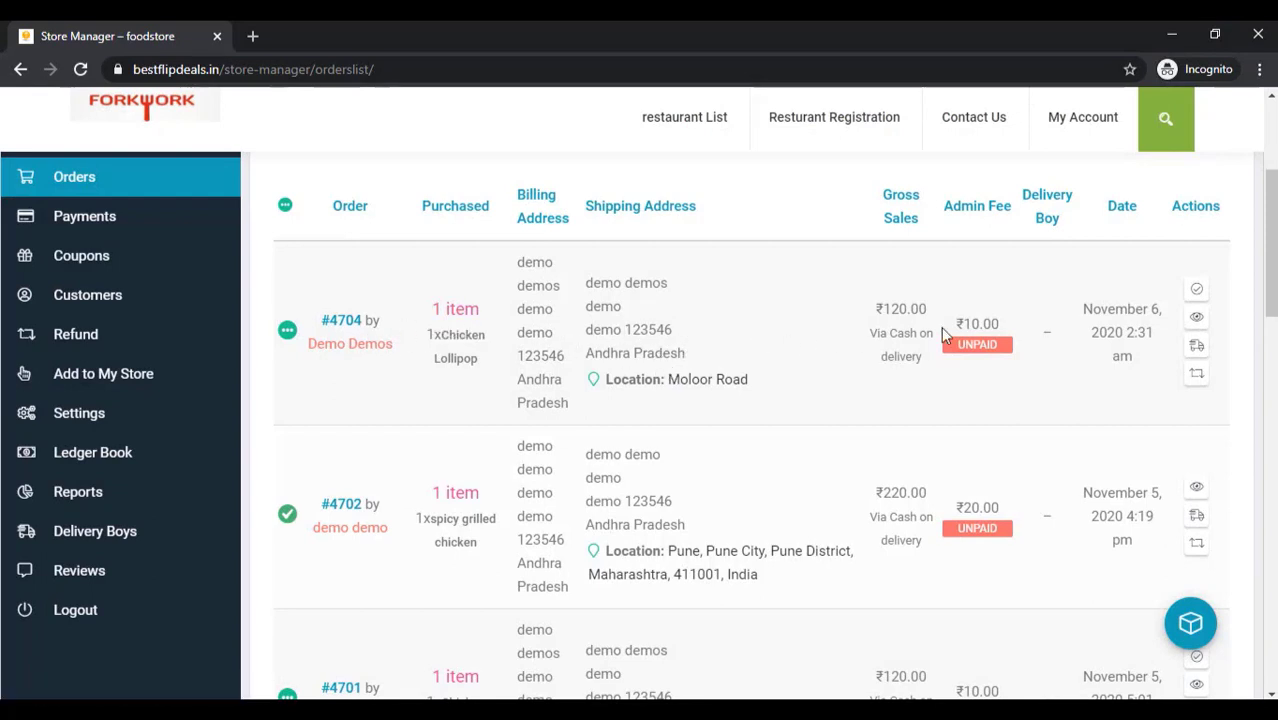
pyautogui.click(1198, 348)
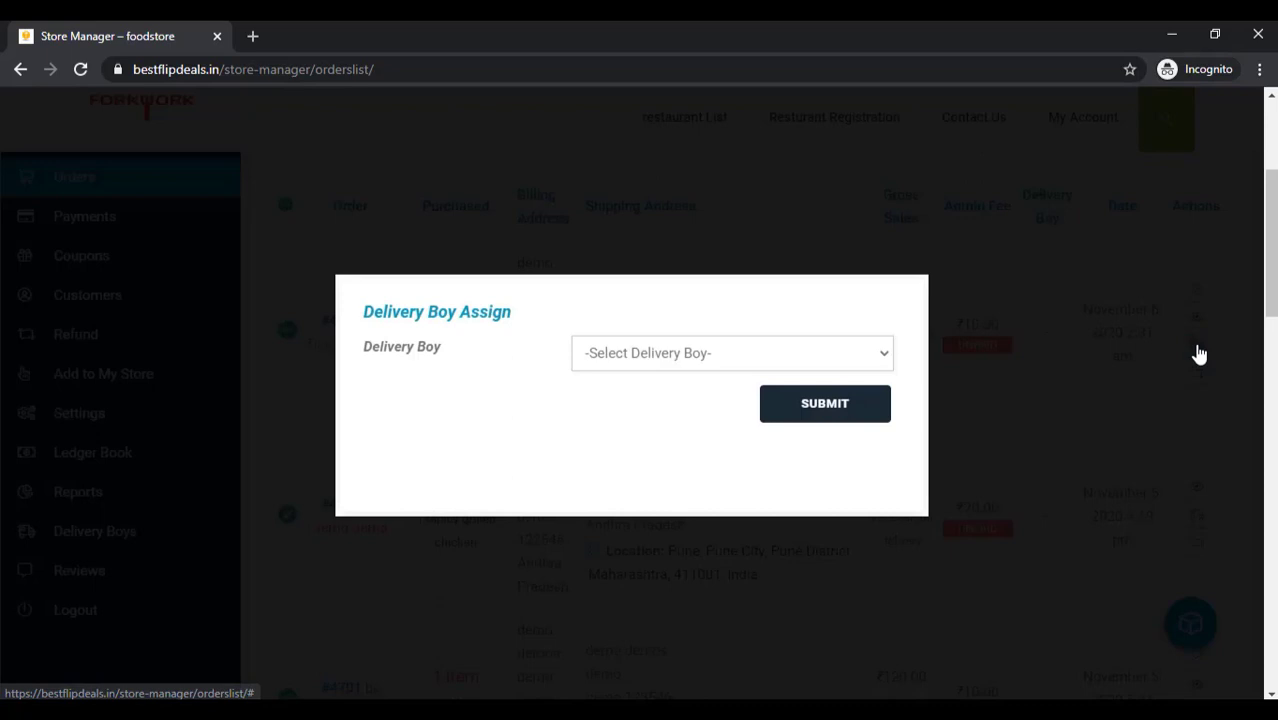
pyautogui.click(786, 358)
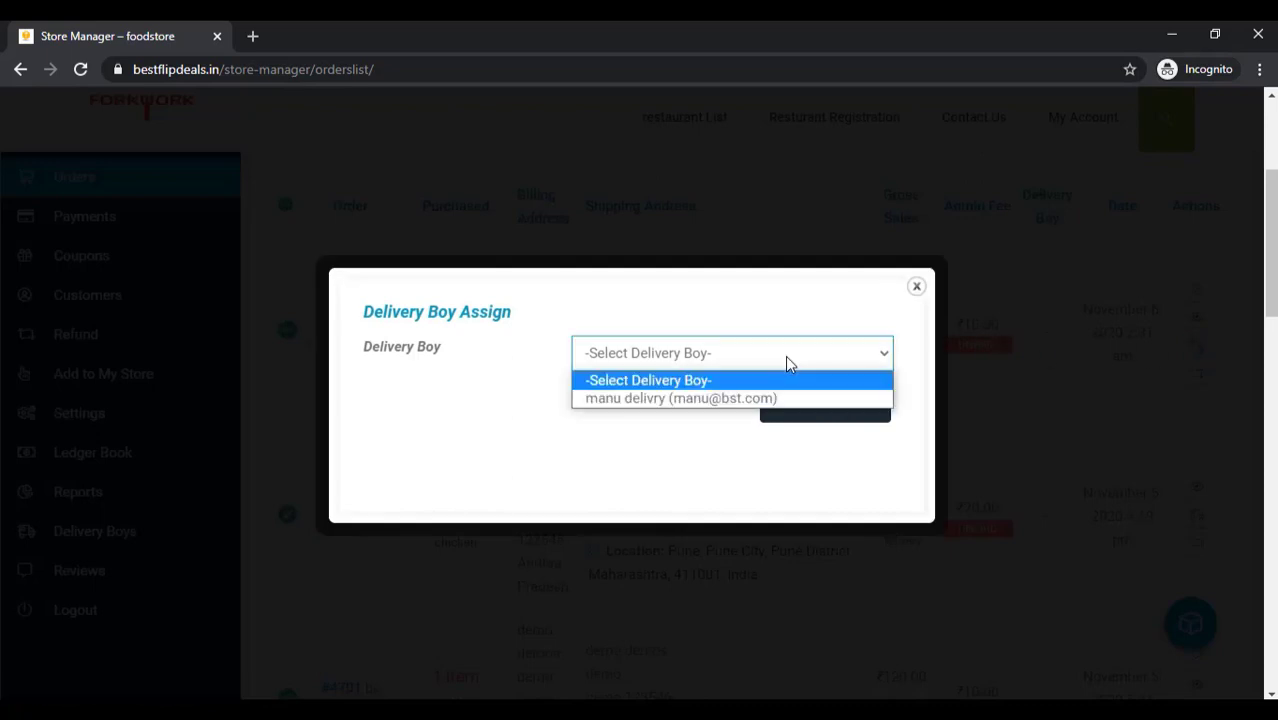
pyautogui.click(654, 400)
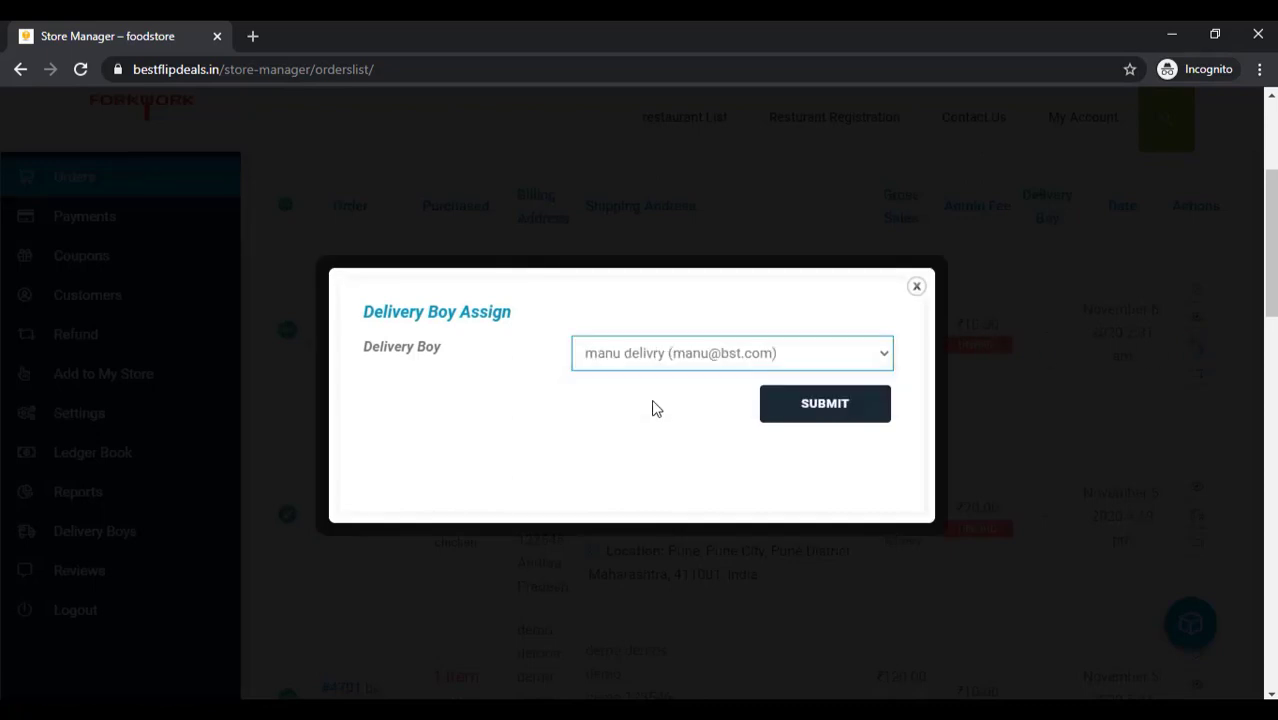
# - Submit the delivery boy assignment for order #4702 (spicy grilled chicken)
pyautogui.click(830, 414)
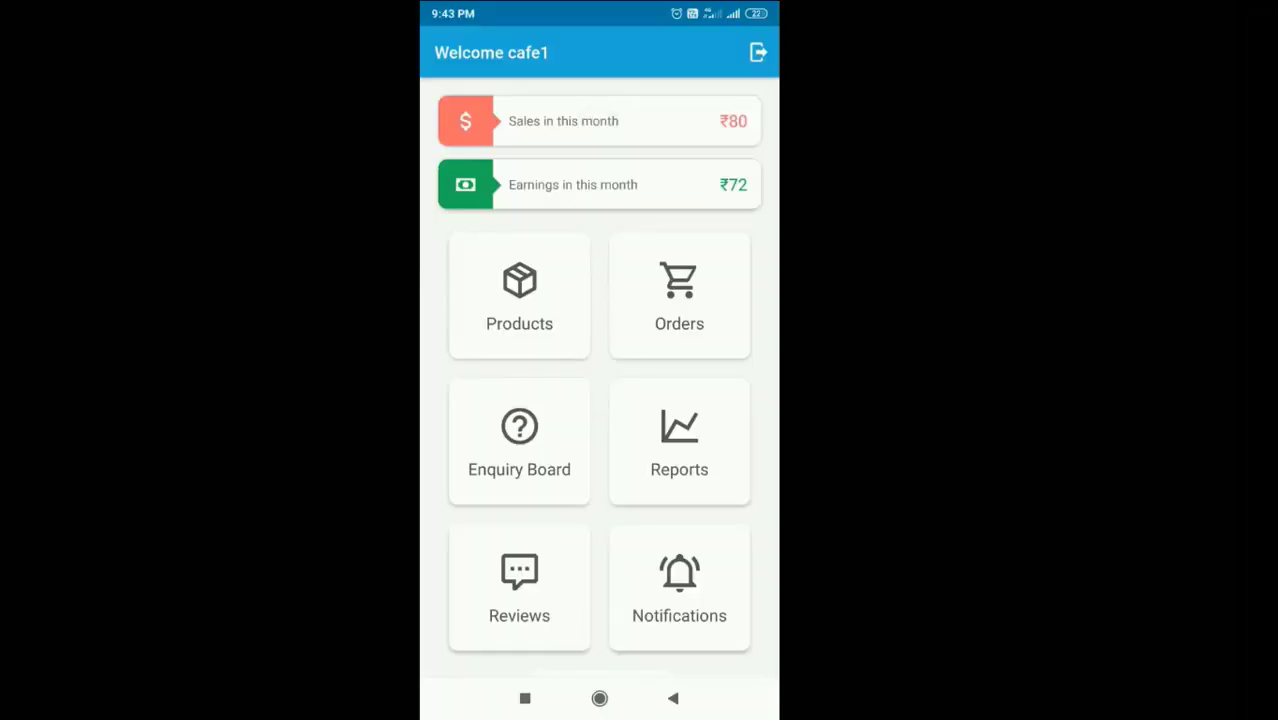
# - Turn on Manage Stock for spicy grilled chicken with stock quantity 2, then return to All Products
pyautogui.click(519, 296)
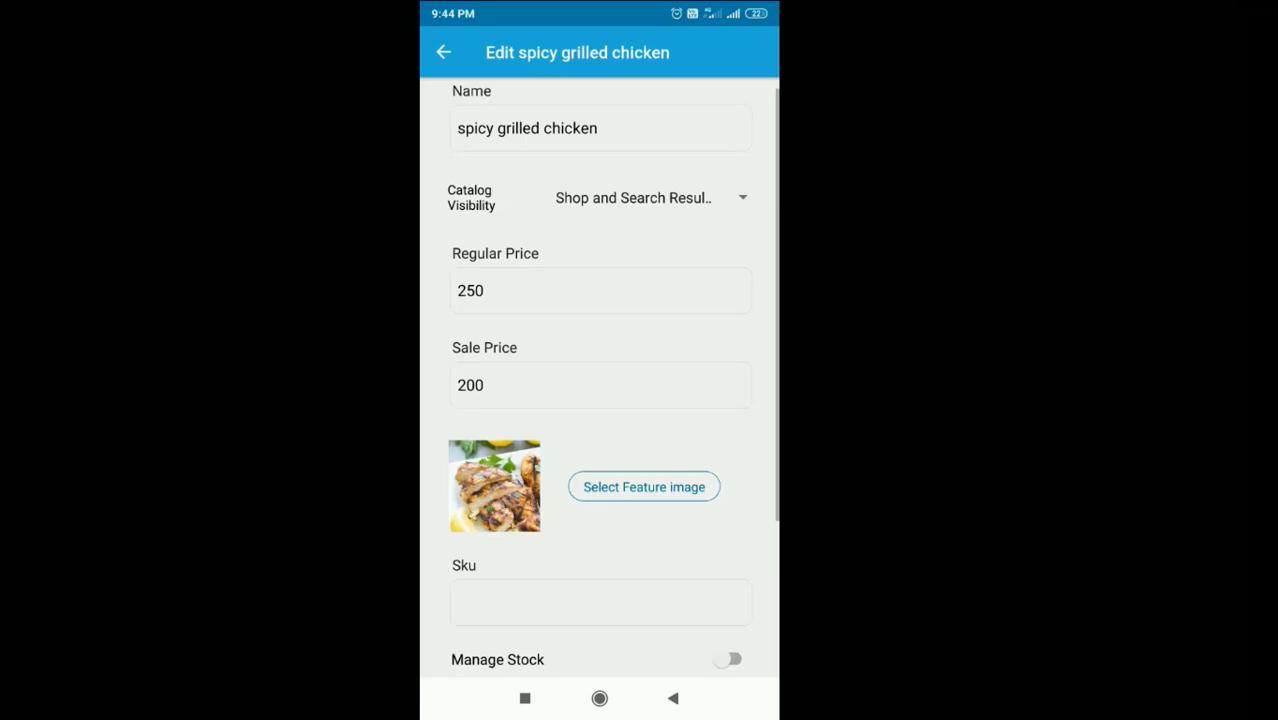
pyautogui.scroll(-5, 600, 380)
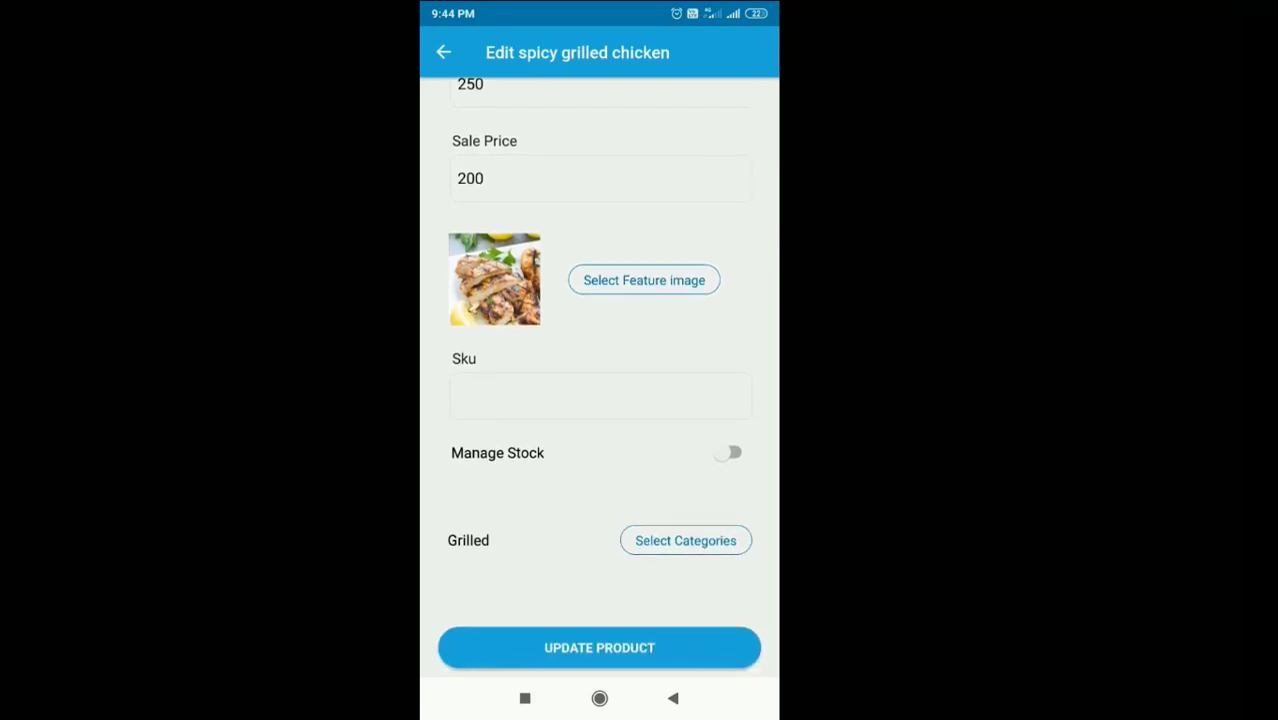
pyautogui.click(730, 453)
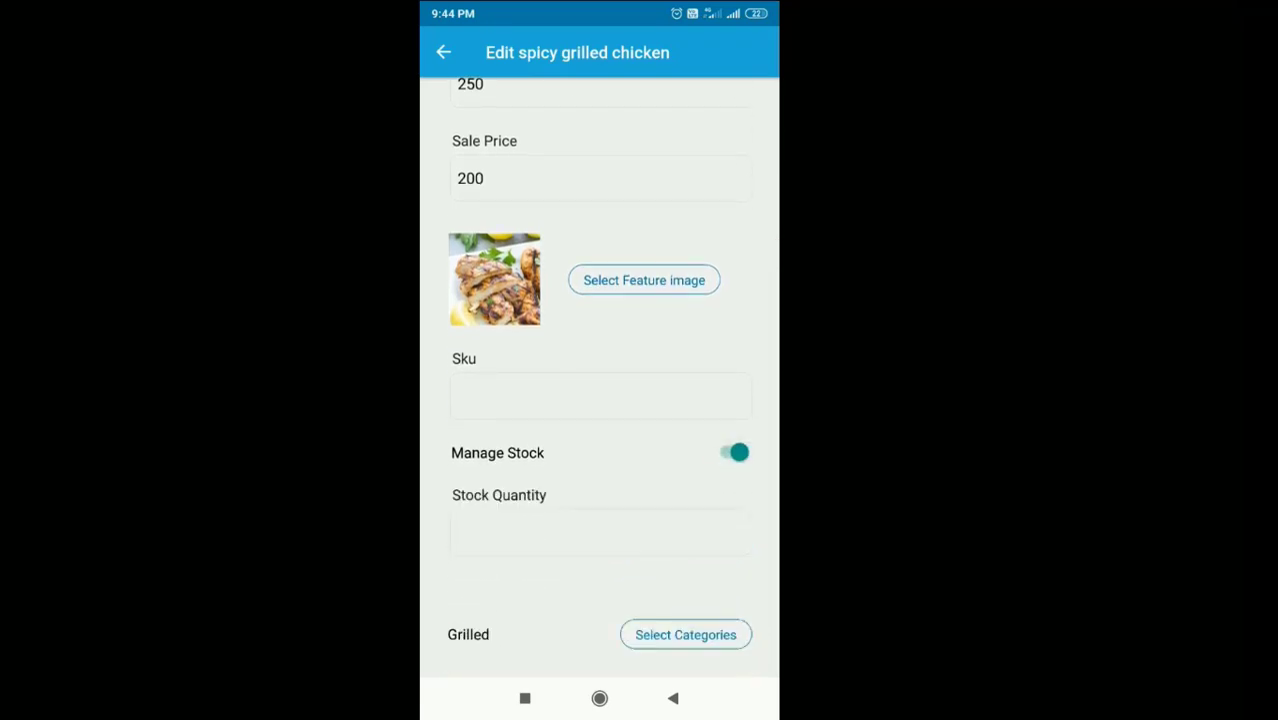
pyautogui.scroll(-2, 600, 400)
pyautogui.click(600, 435)
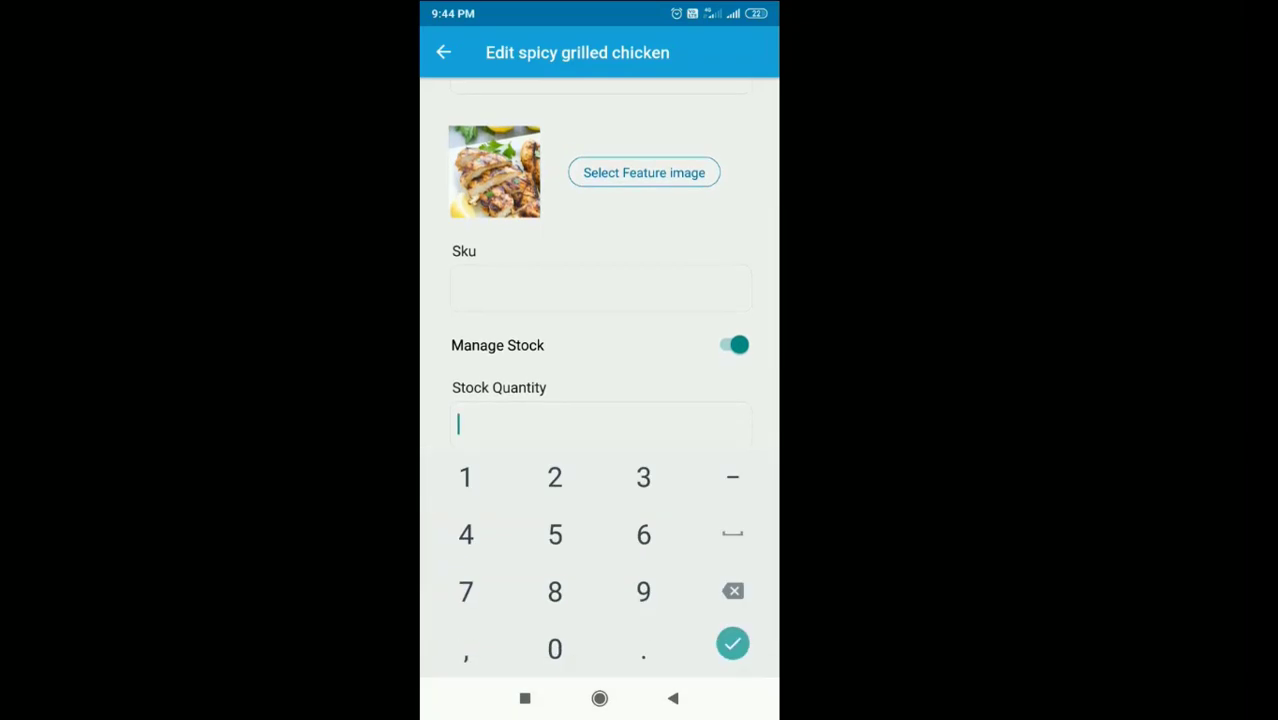
pyautogui.write('2')
pyautogui.click(732, 643)
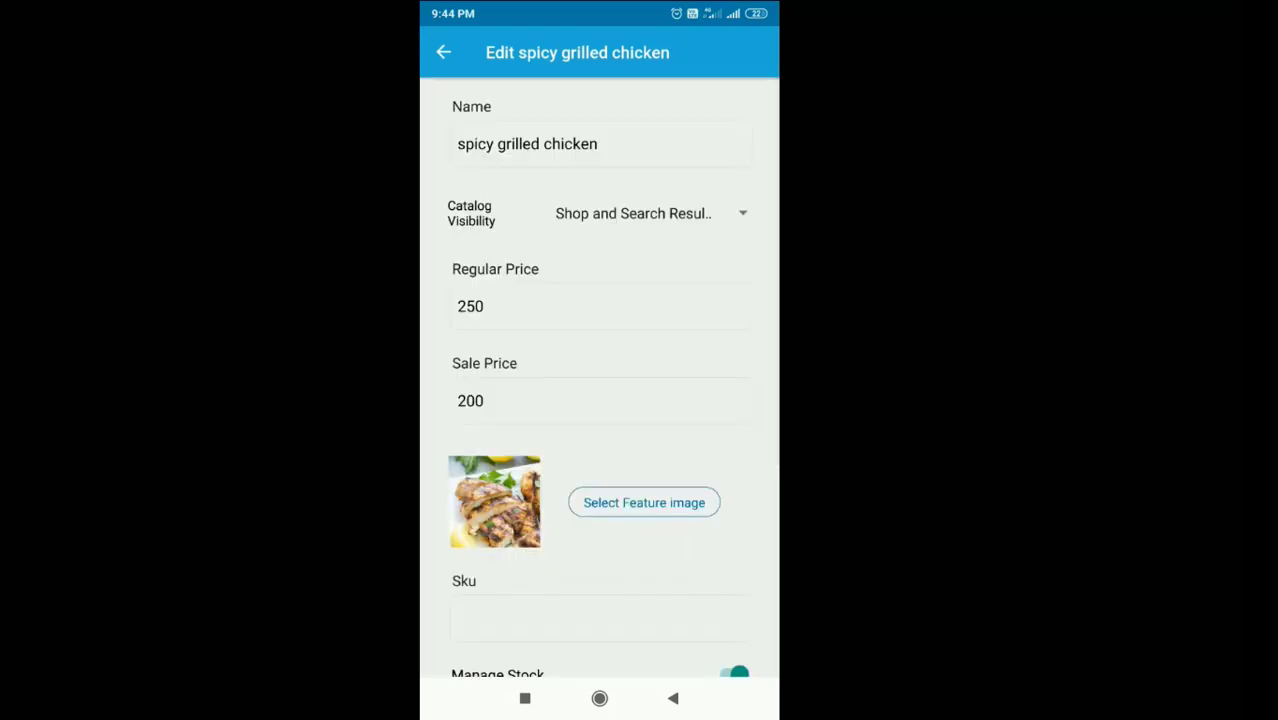
pyautogui.click(673, 698)
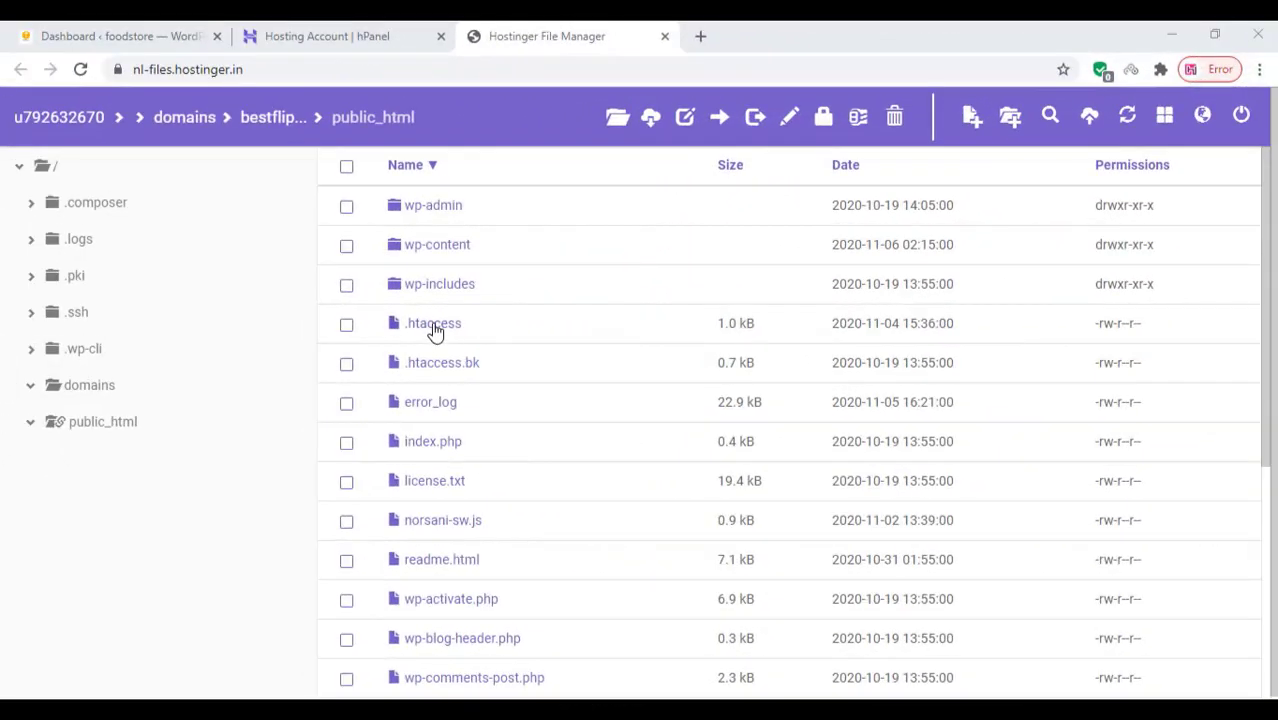
# - Open .htaccess and paste the three HTTP Authorization rewrite lines from the notes at its end
pyautogui.click(435, 328)
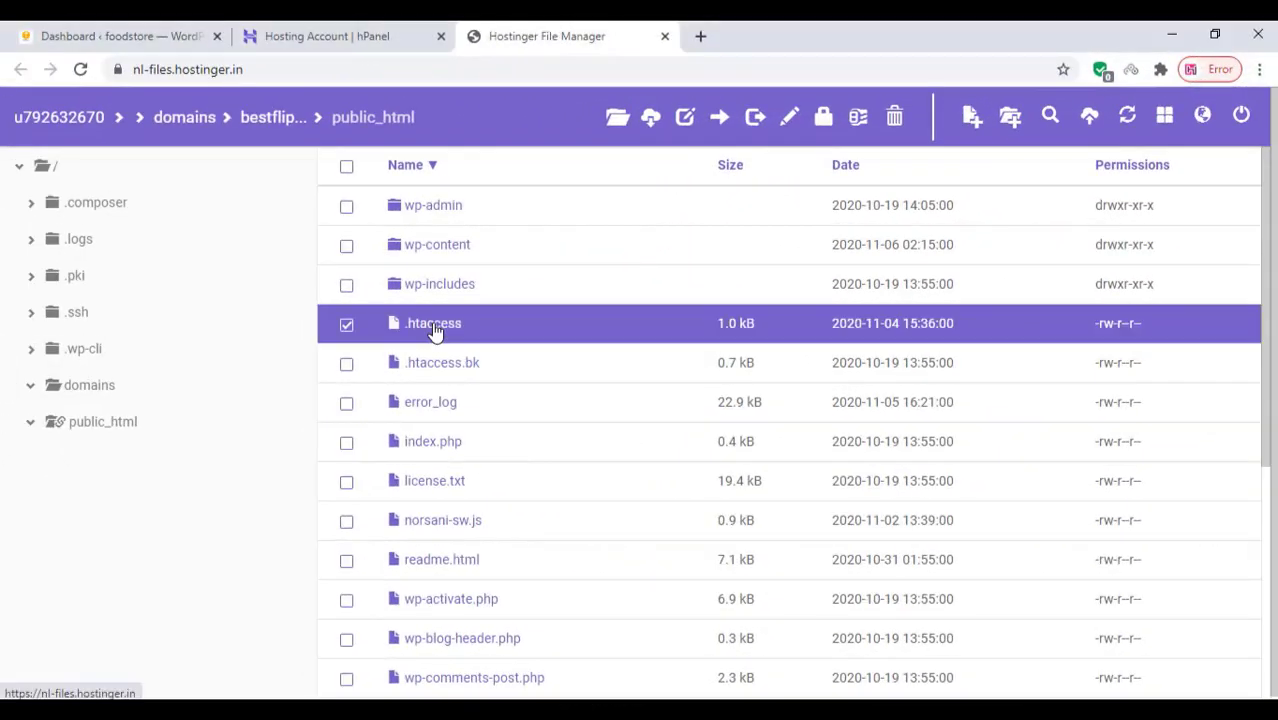
pyautogui.doubleClick(435, 328)
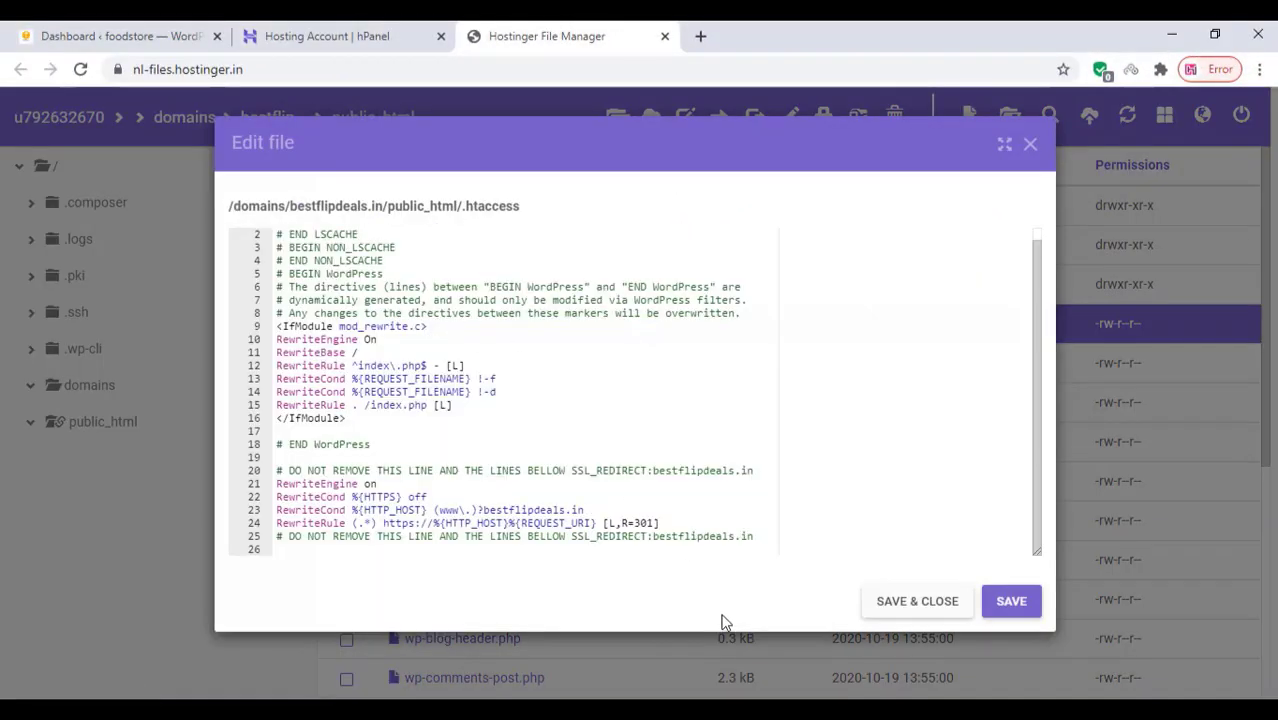
pyautogui.hotkey('alt', 'Tab')
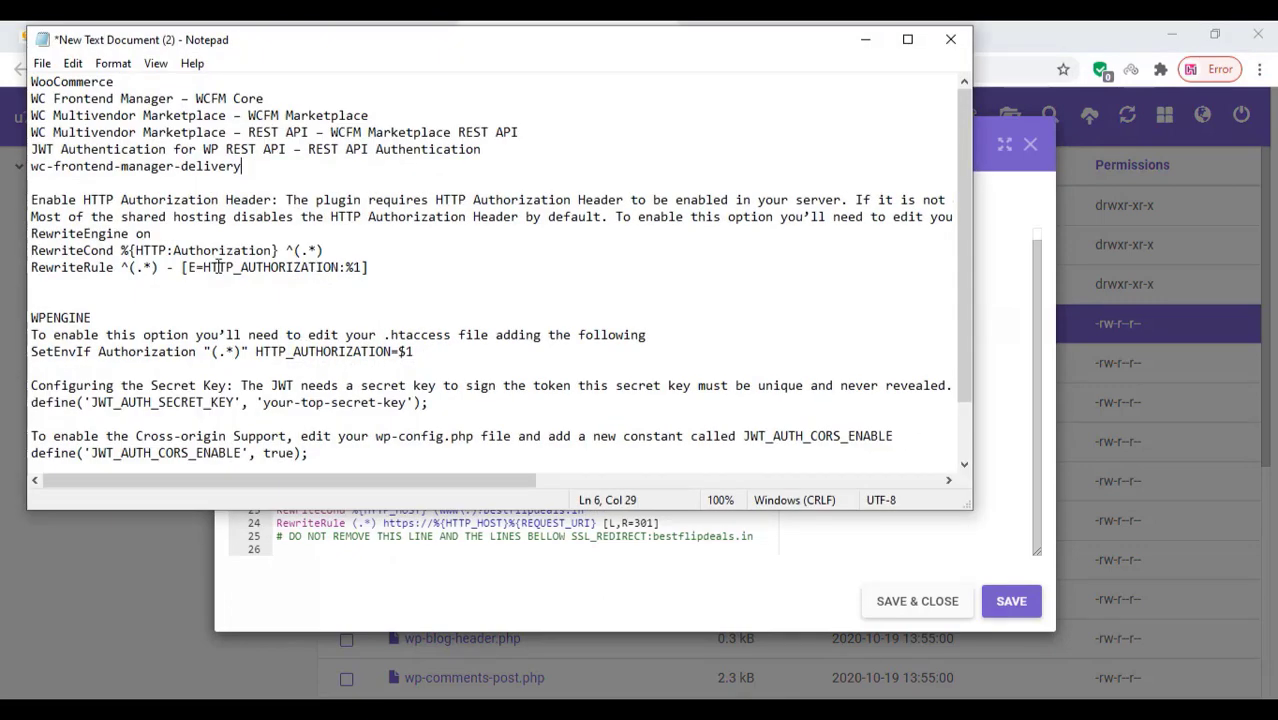
pyautogui.moveTo(372, 268); pyautogui.dragTo(31, 233)
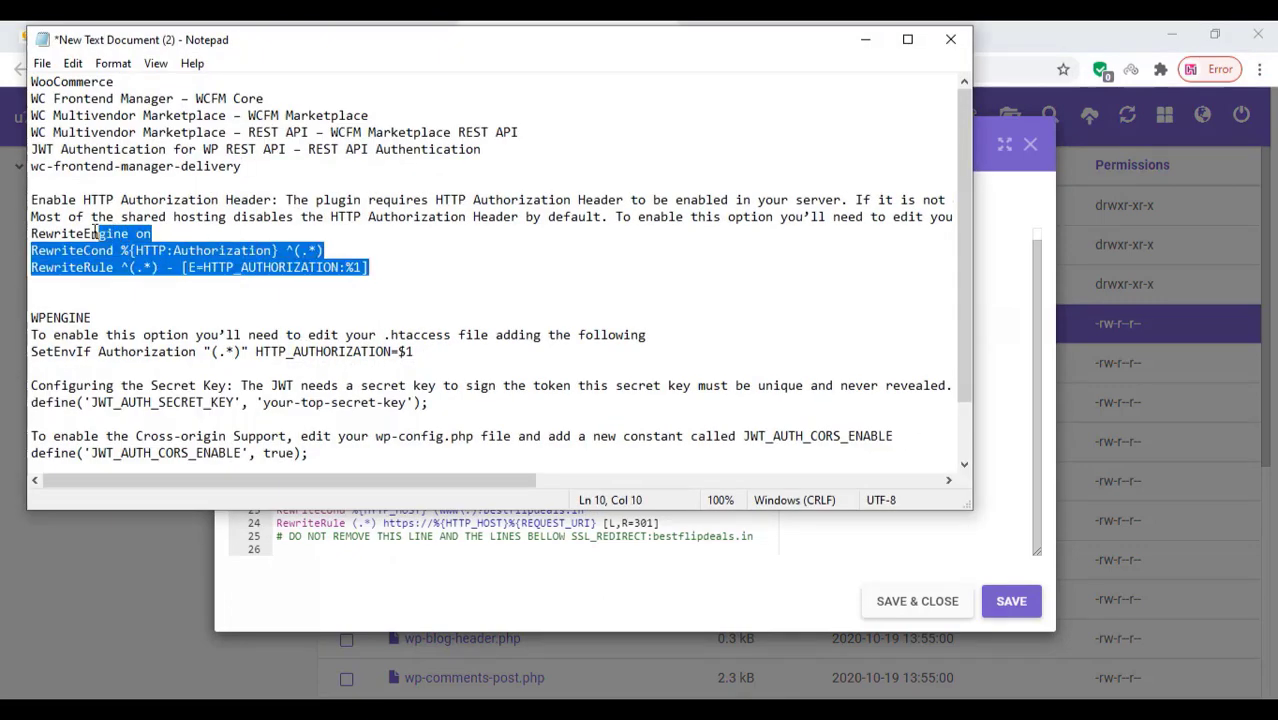
pyautogui.rightClick(44, 238)
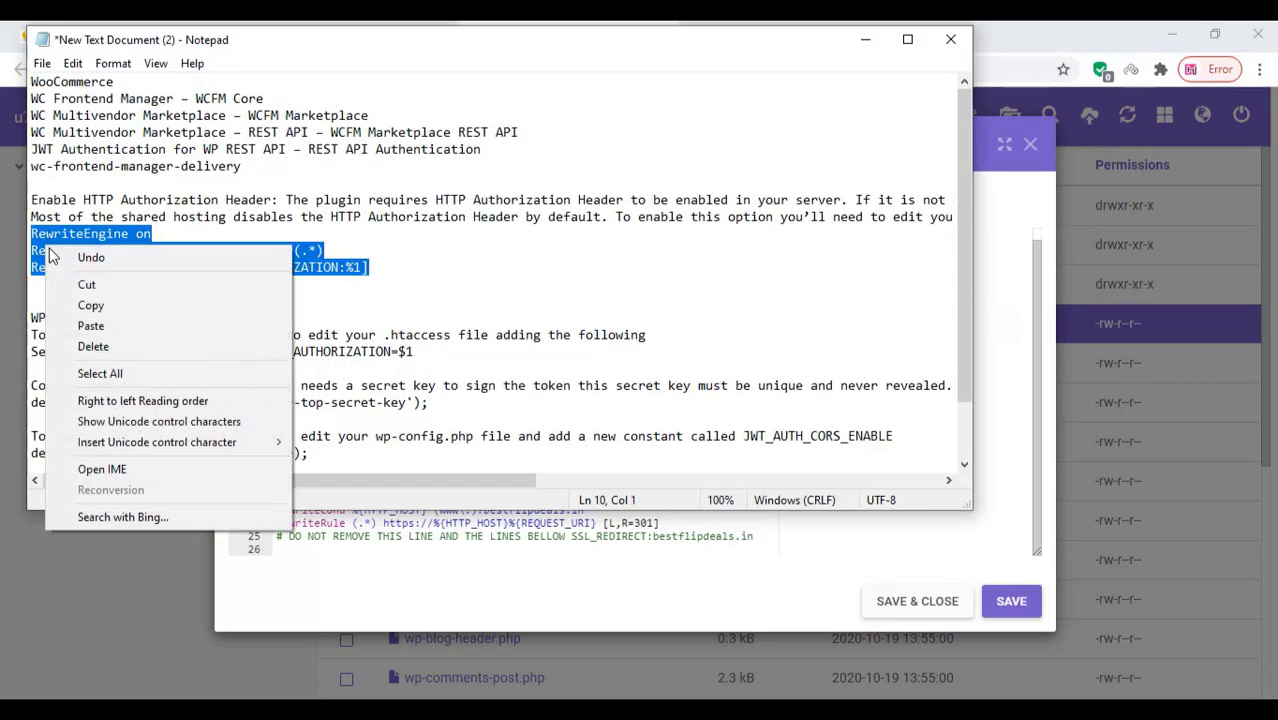
pyautogui.click(85, 303)
pyautogui.click(865, 40)
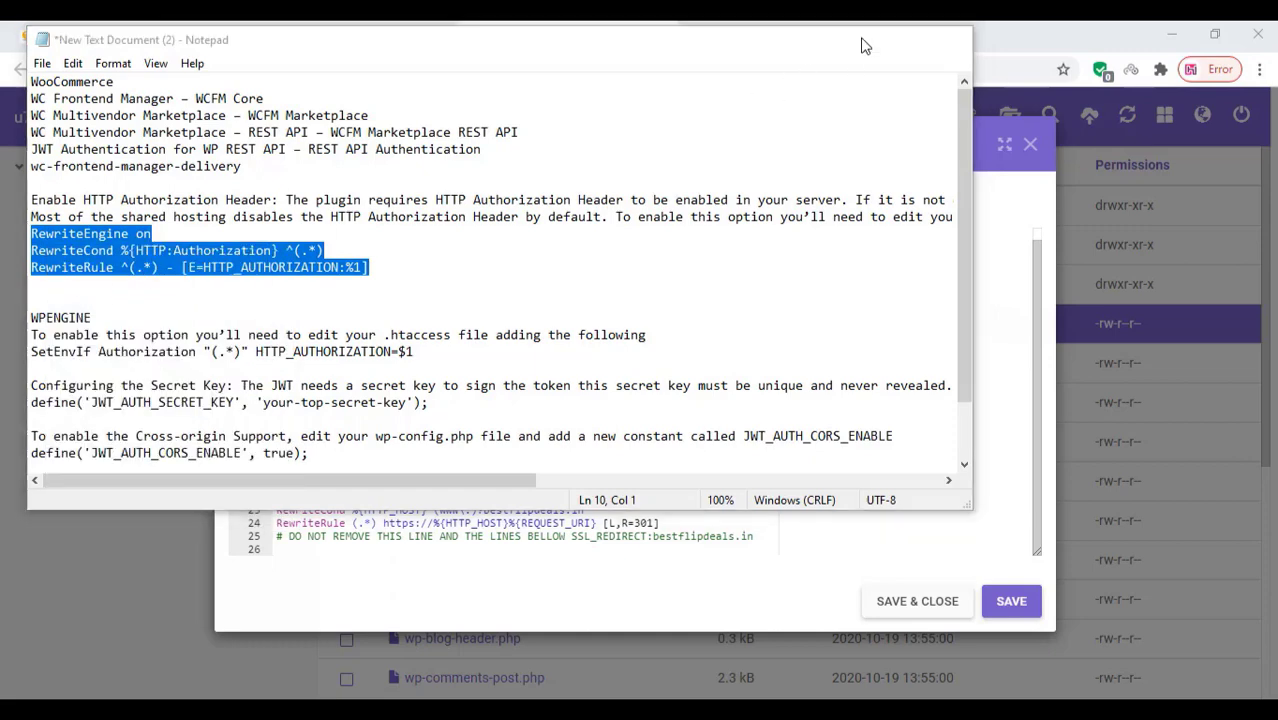
pyautogui.click(277, 550)
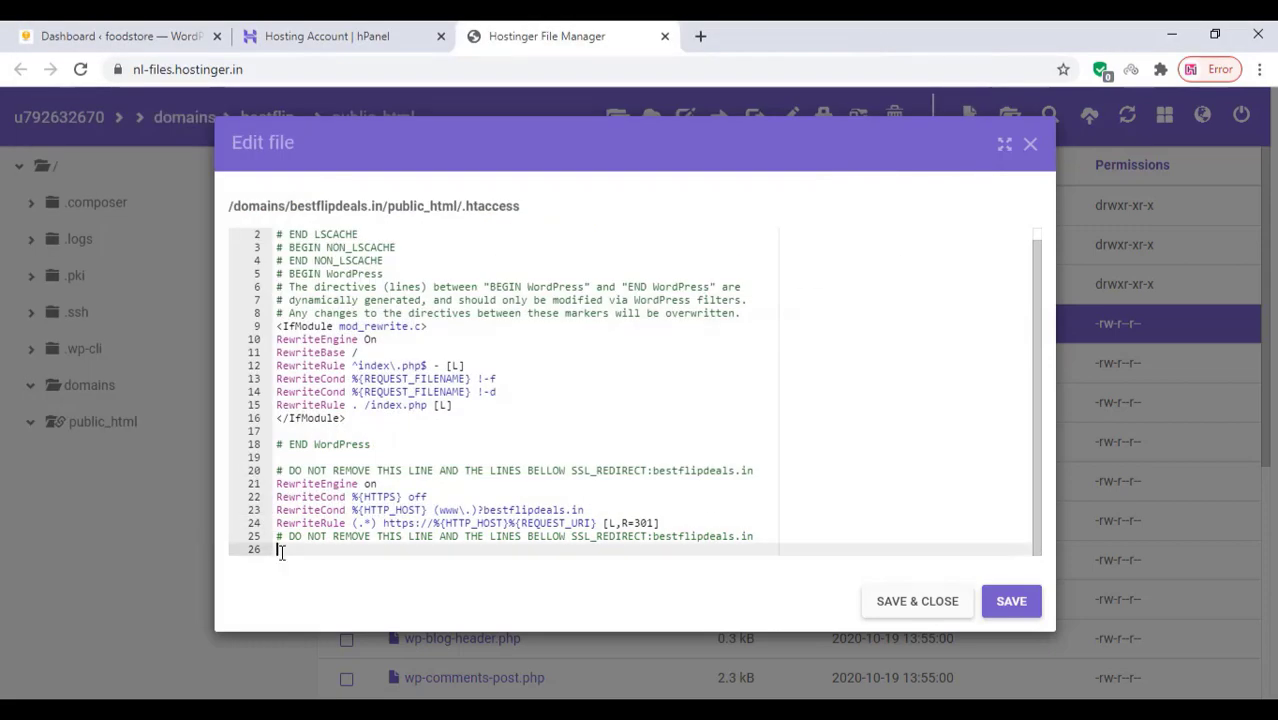
pyautogui.rightClick(279, 552)
pyautogui.click(330, 405)
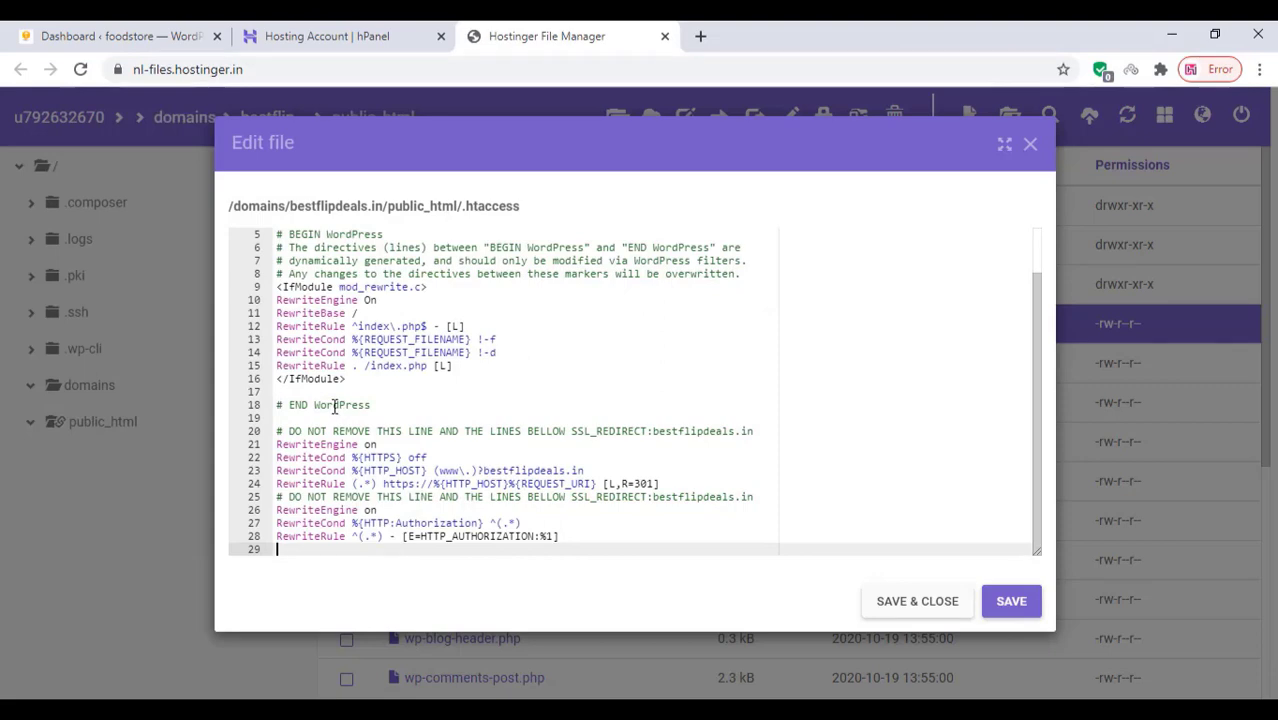
# - Append the SetEnvIf Authorization line as line 29 and save .htaccess
pyautogui.hotkey('alt', 'Tab')
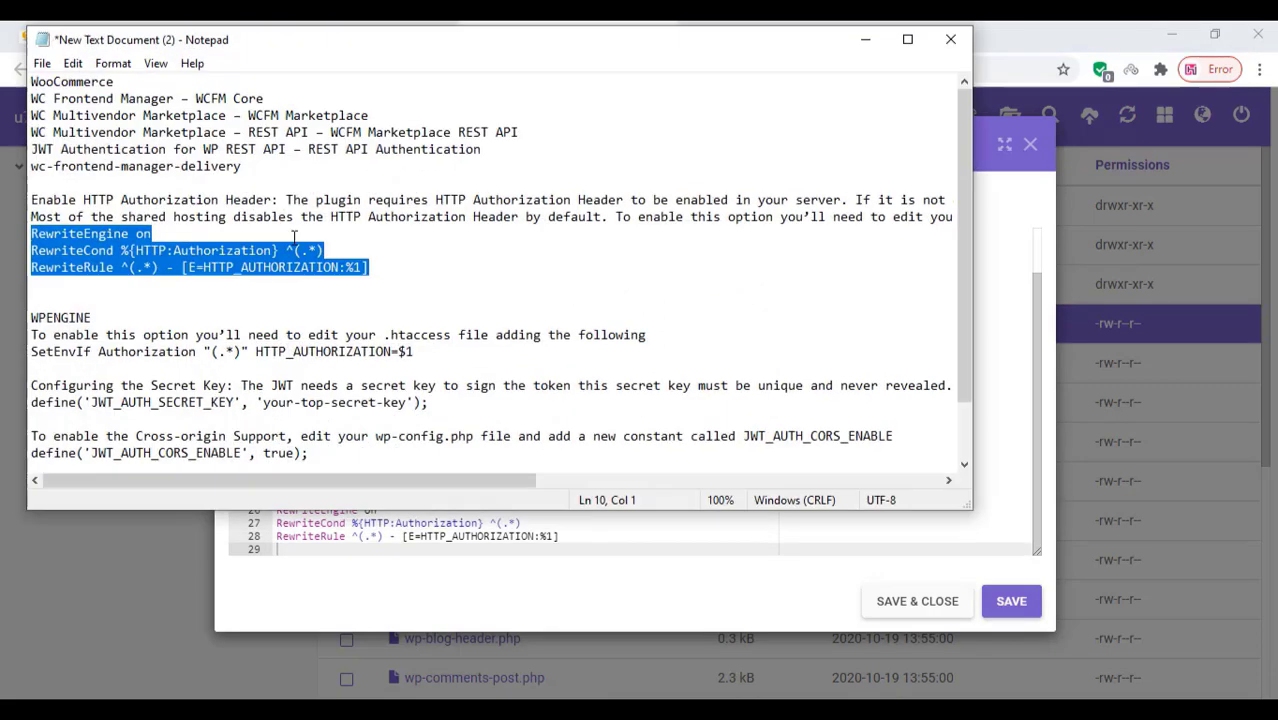
pyautogui.moveTo(420, 352); pyautogui.dragTo(29, 352)
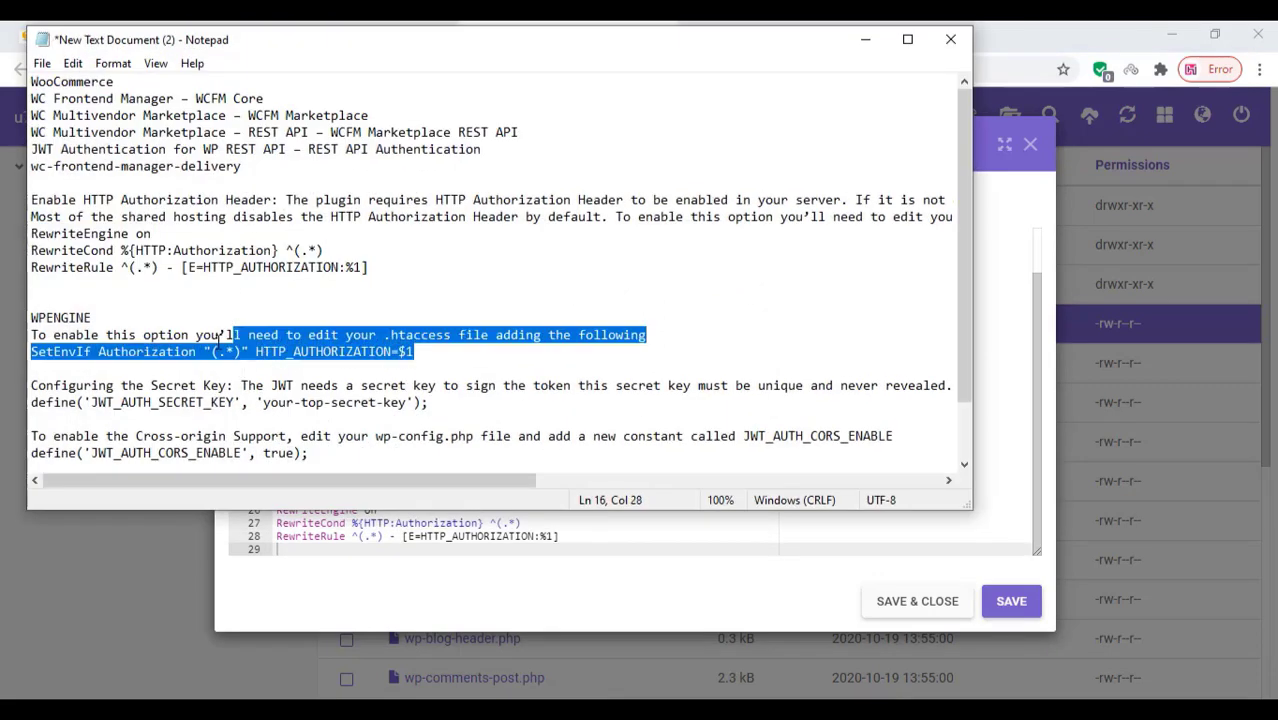
pyautogui.rightClick(57, 352)
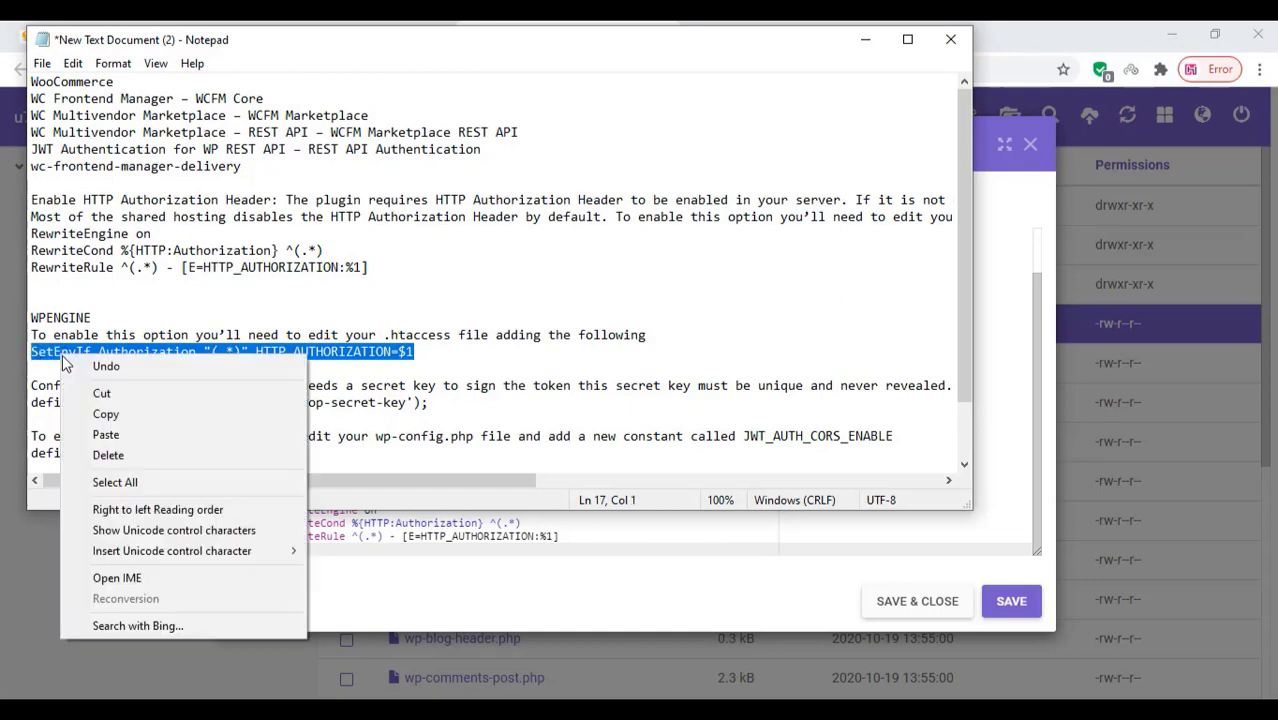
pyautogui.click(105, 418)
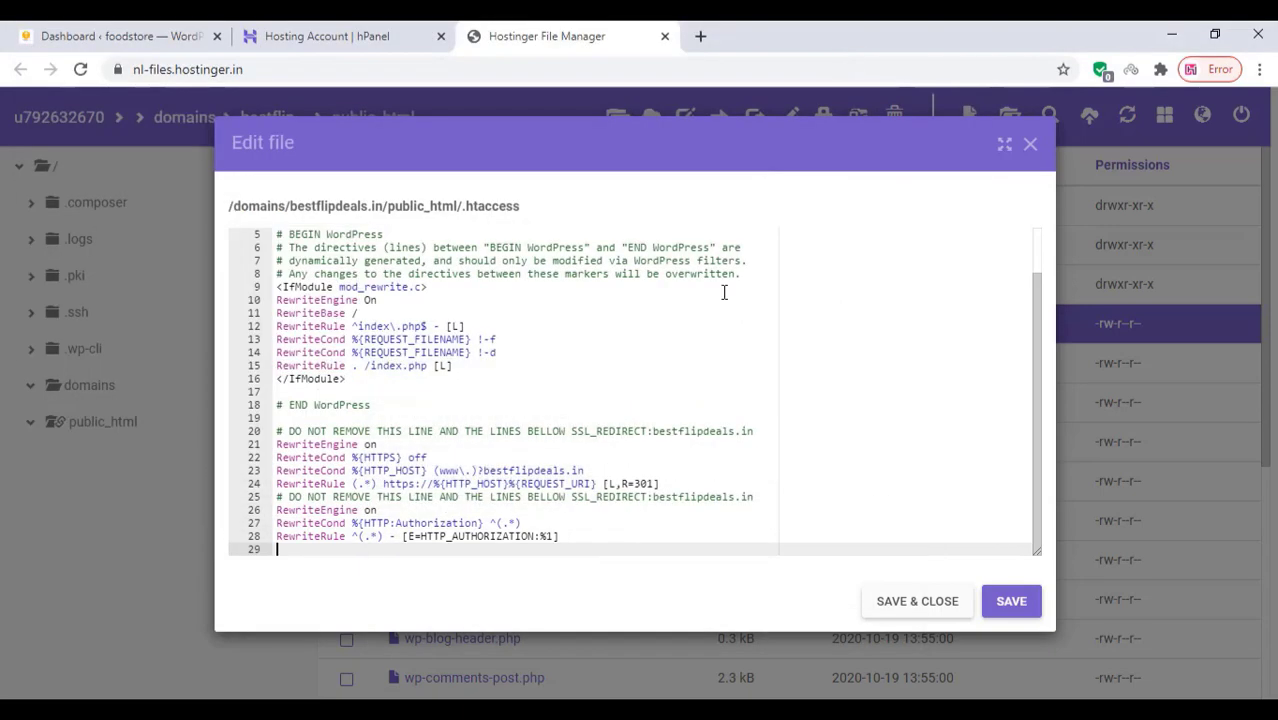
pyautogui.click(865, 39)
pyautogui.rightClick(282, 551)
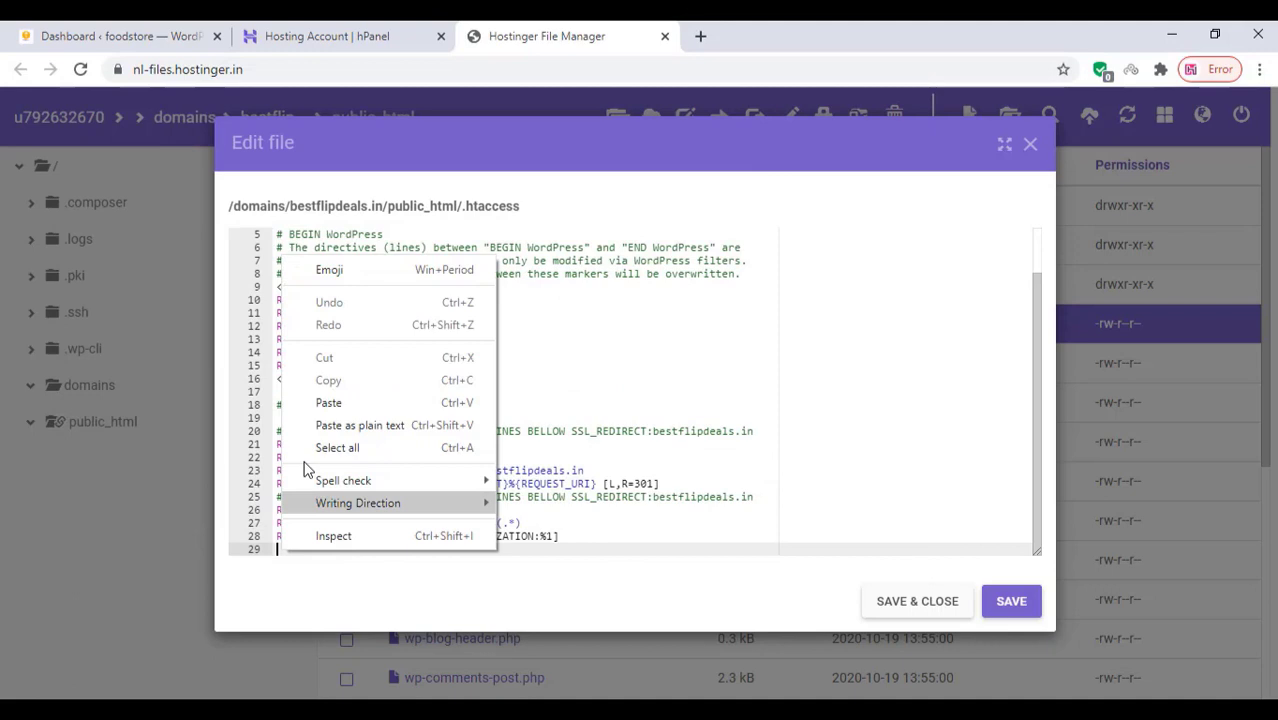
pyautogui.click(342, 398)
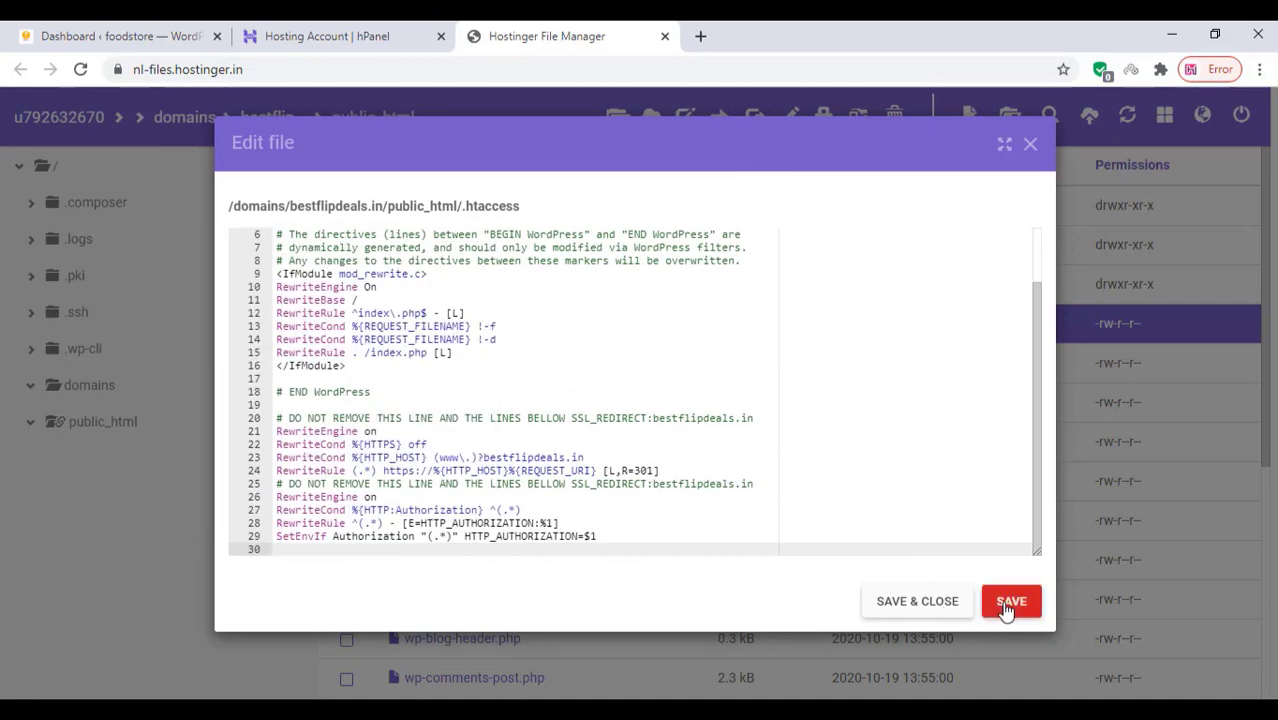
pyautogui.click(1006, 608)
# - Close the .htaccess editor and open wp-config.php down to the salt definitions
pyautogui.click(1030, 146)
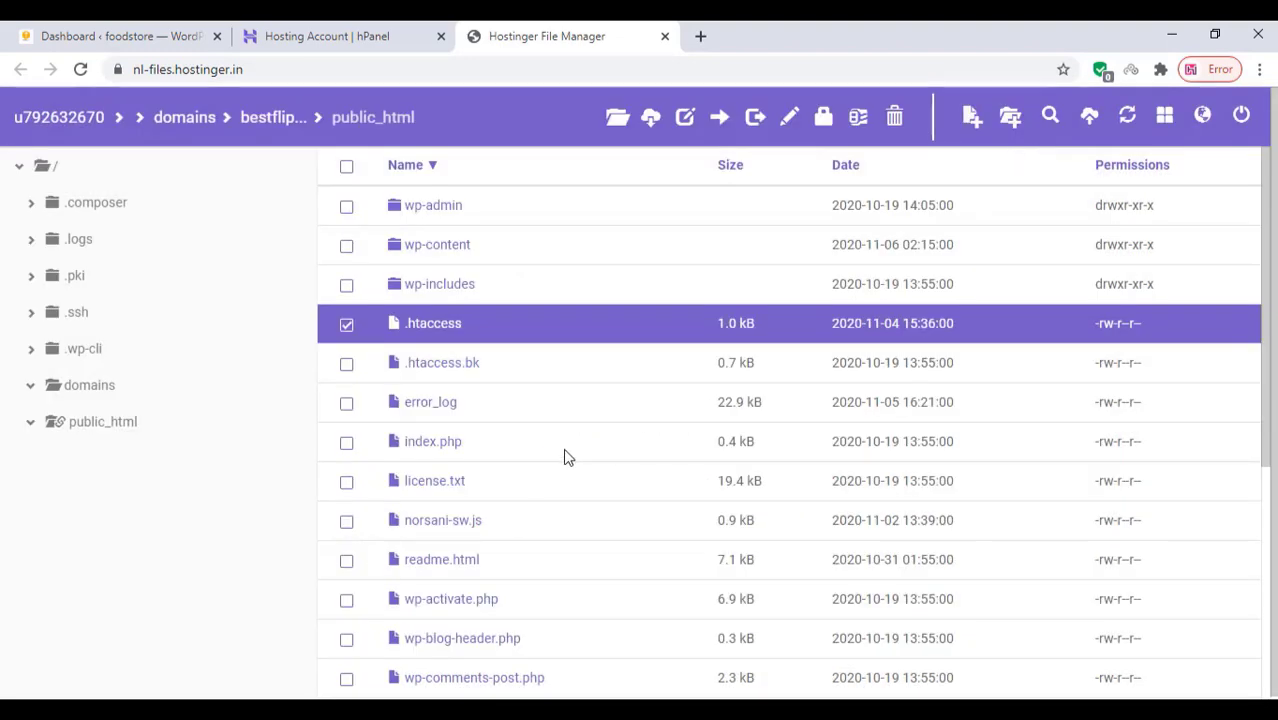
pyautogui.scroll(-1, 470, 436)
pyautogui.scroll(-2, 463, 438)
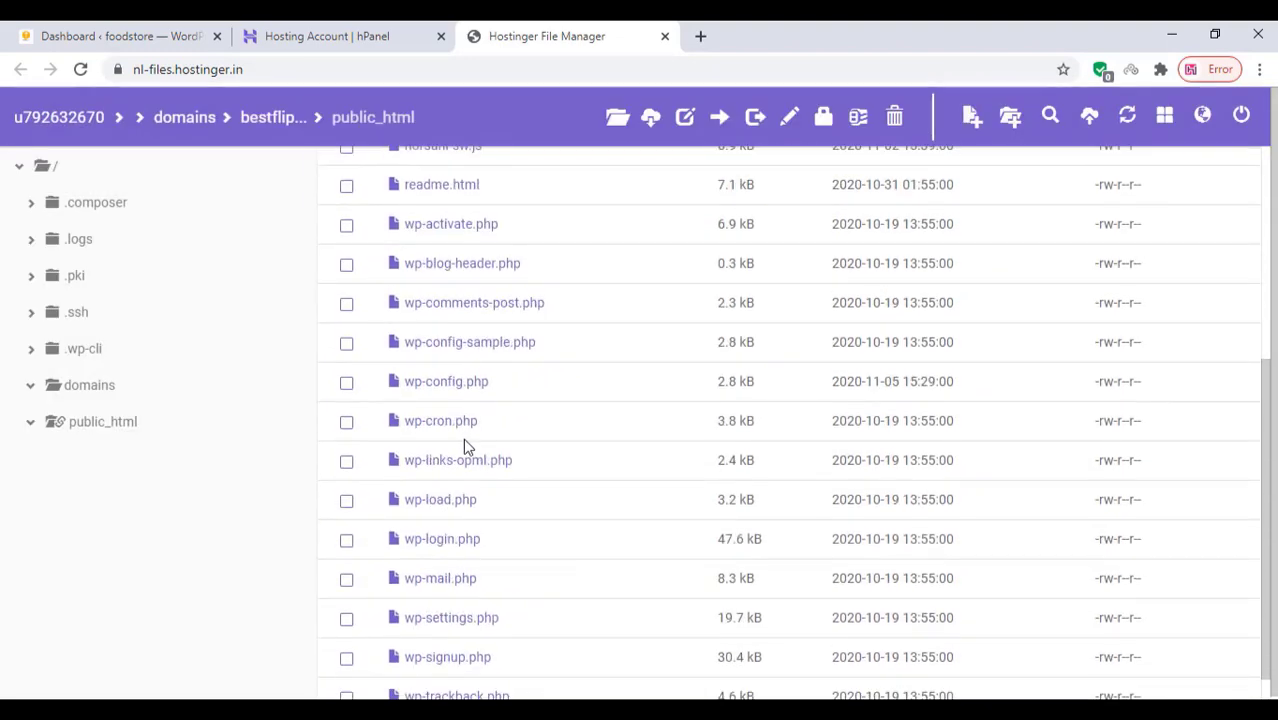
pyautogui.doubleClick(443, 381)
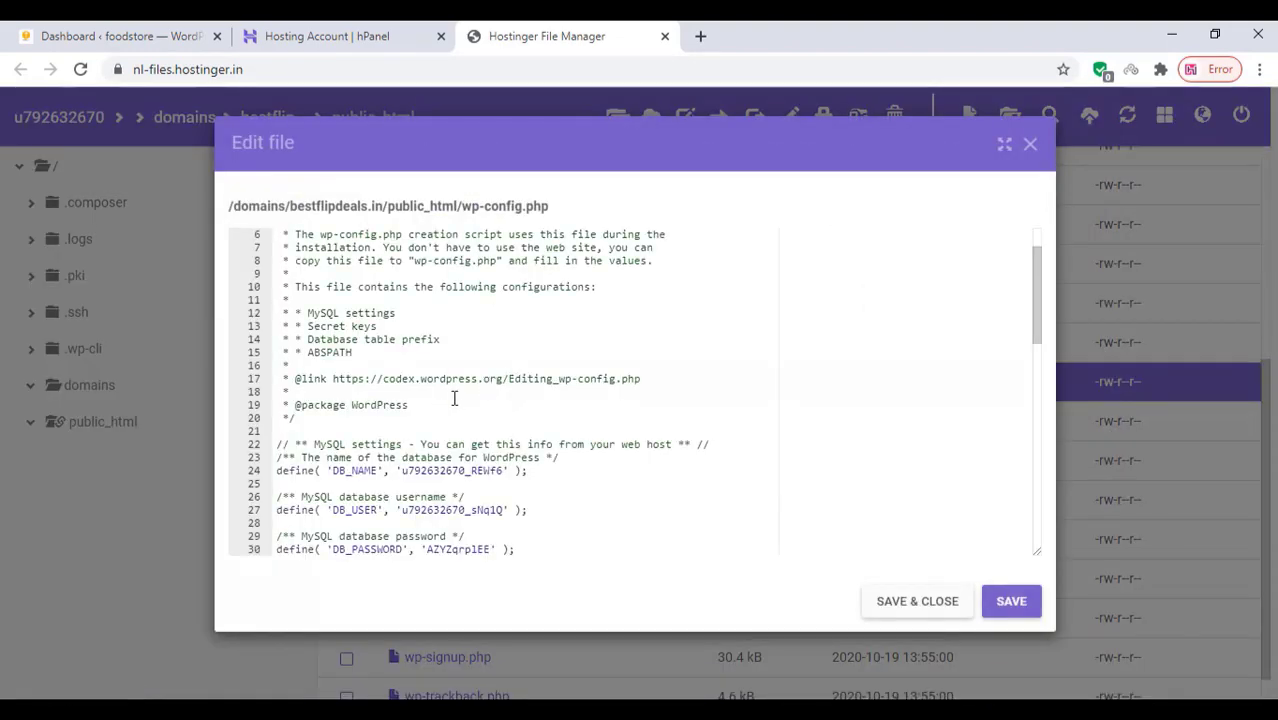
pyautogui.scroll(-2, 452, 402)
pyautogui.scroll(-1, 450, 410)
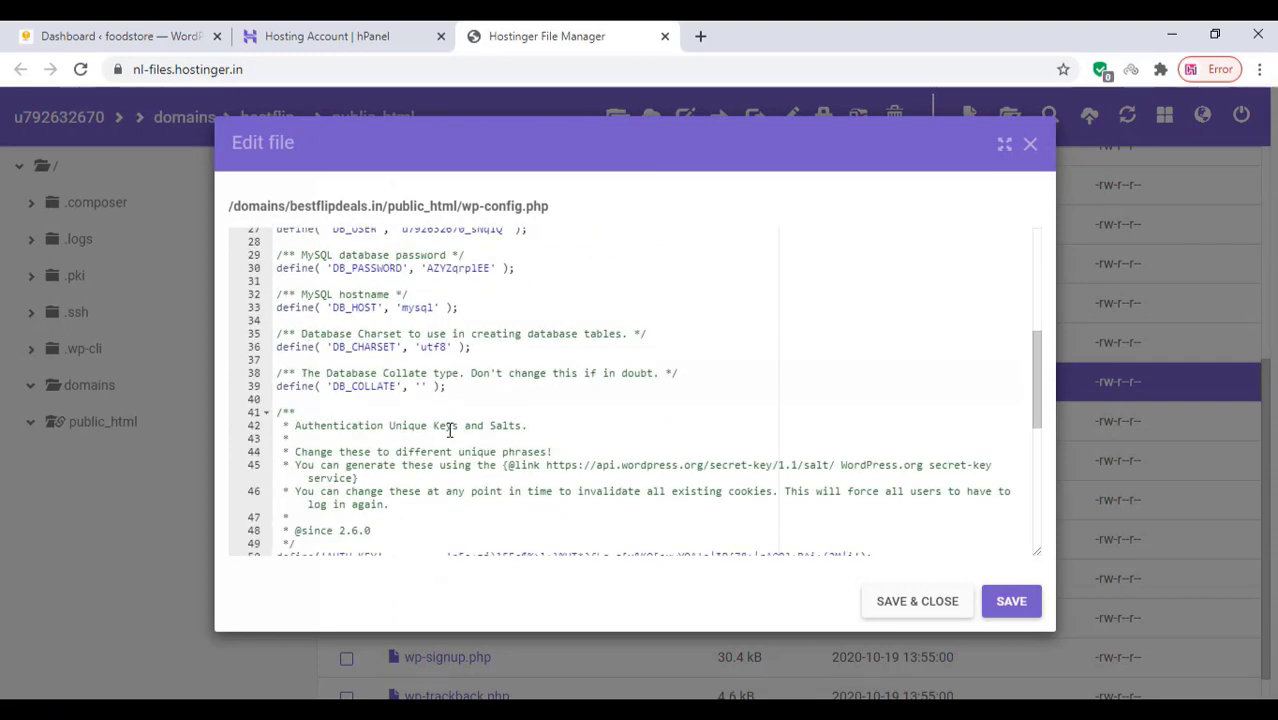
pyautogui.scroll(-2, 448, 430)
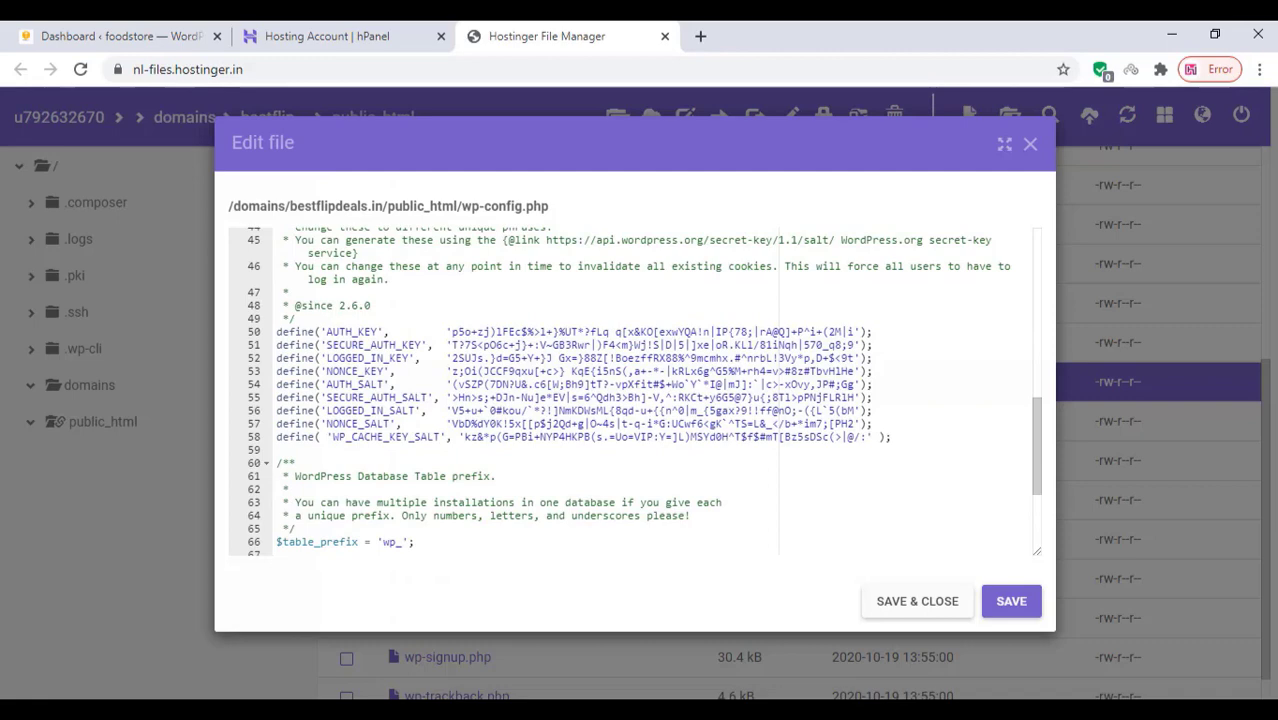
# - Add the JWT_AUTH_SECRET_KEY define on a new line after NONCE_SALT
pyautogui.hotkey('alt', 'Tab')
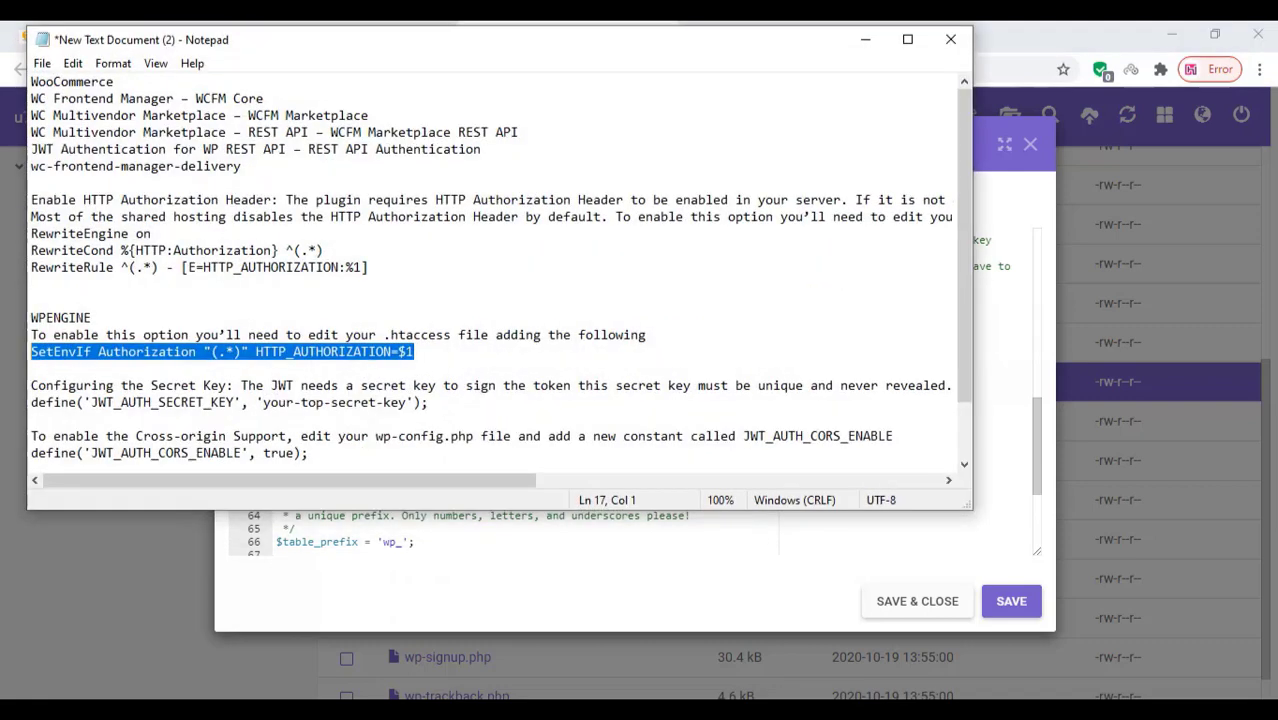
pyautogui.scroll(-1, 290, 378)
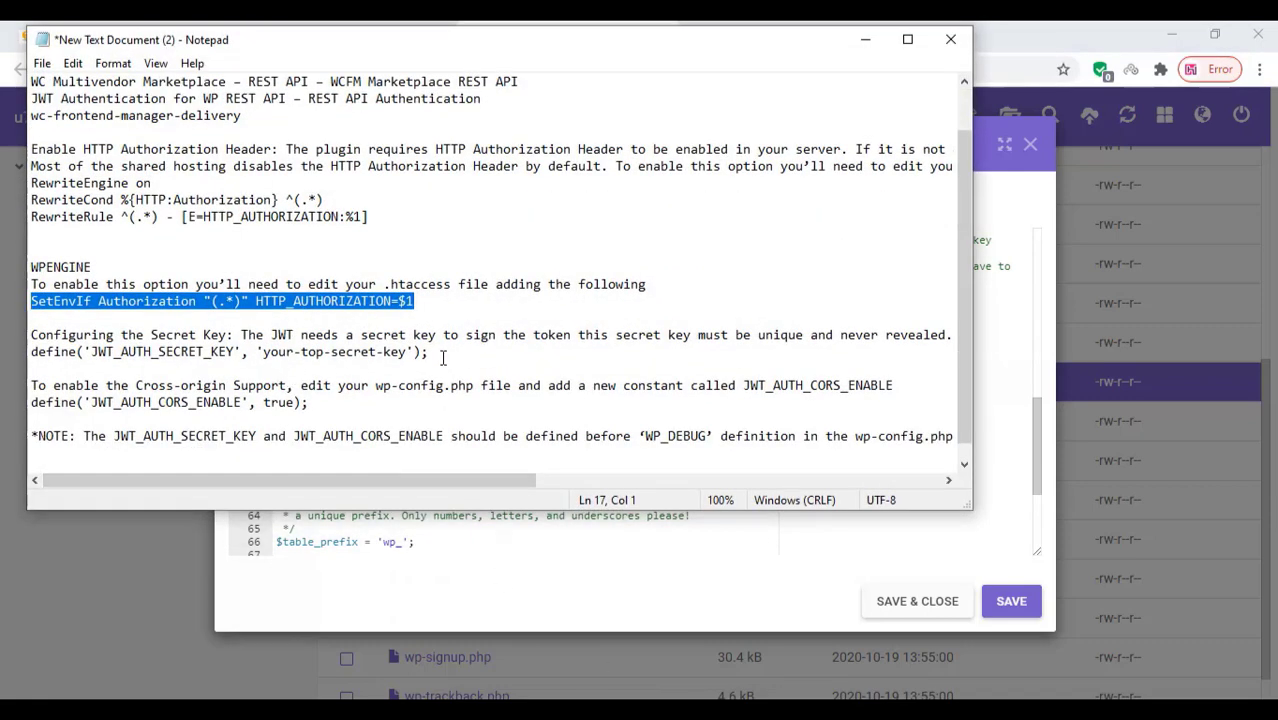
pyautogui.moveTo(440, 355); pyautogui.dragTo(31, 352)
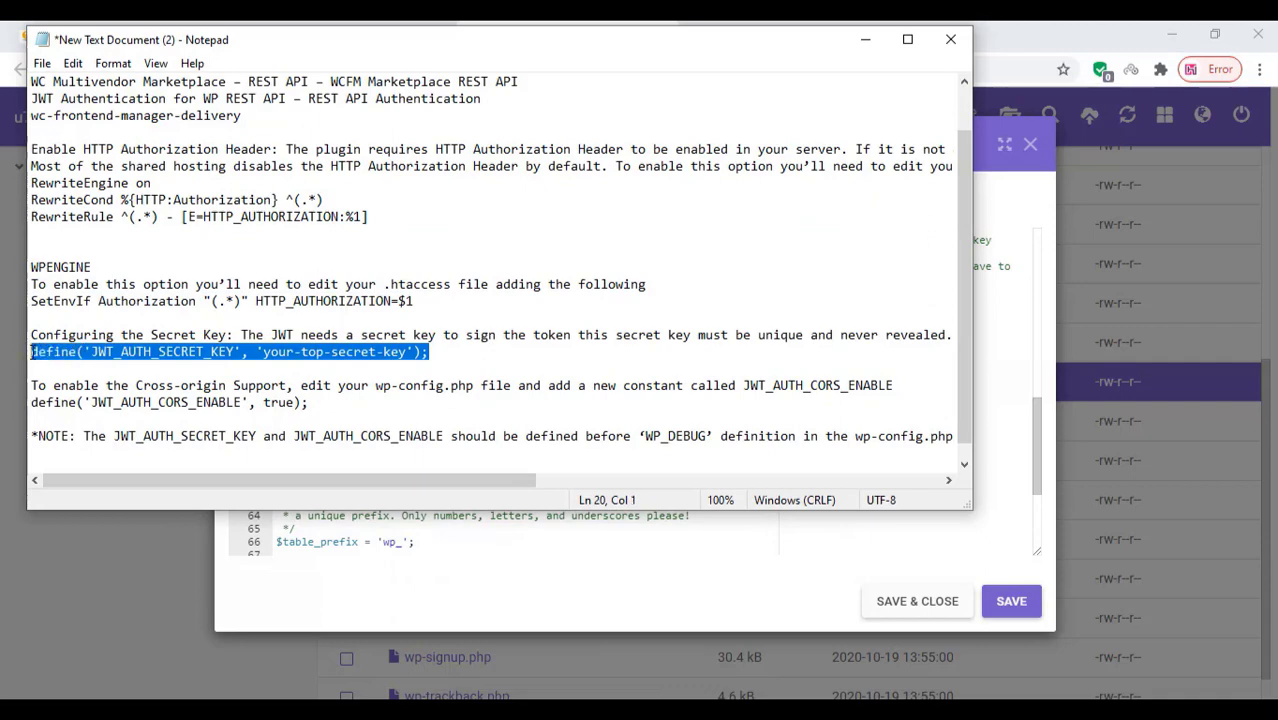
pyautogui.rightClick(75, 356)
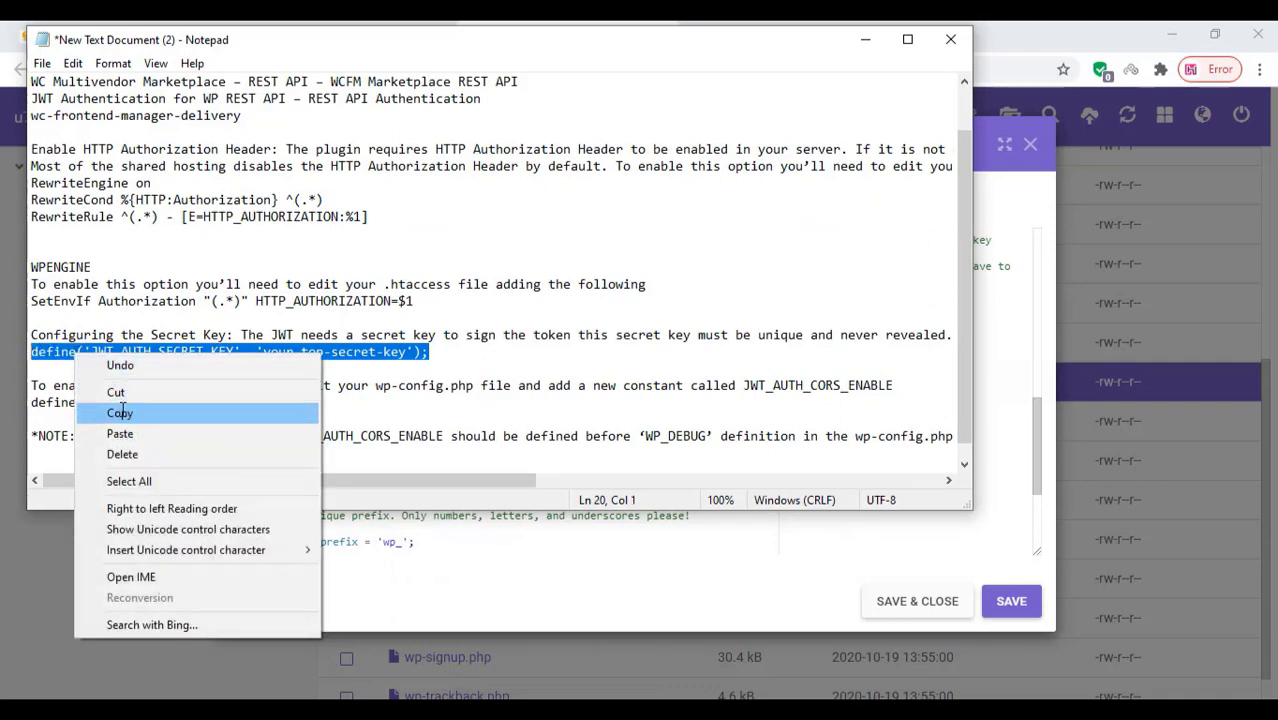
pyautogui.click(126, 410)
pyautogui.click(866, 41)
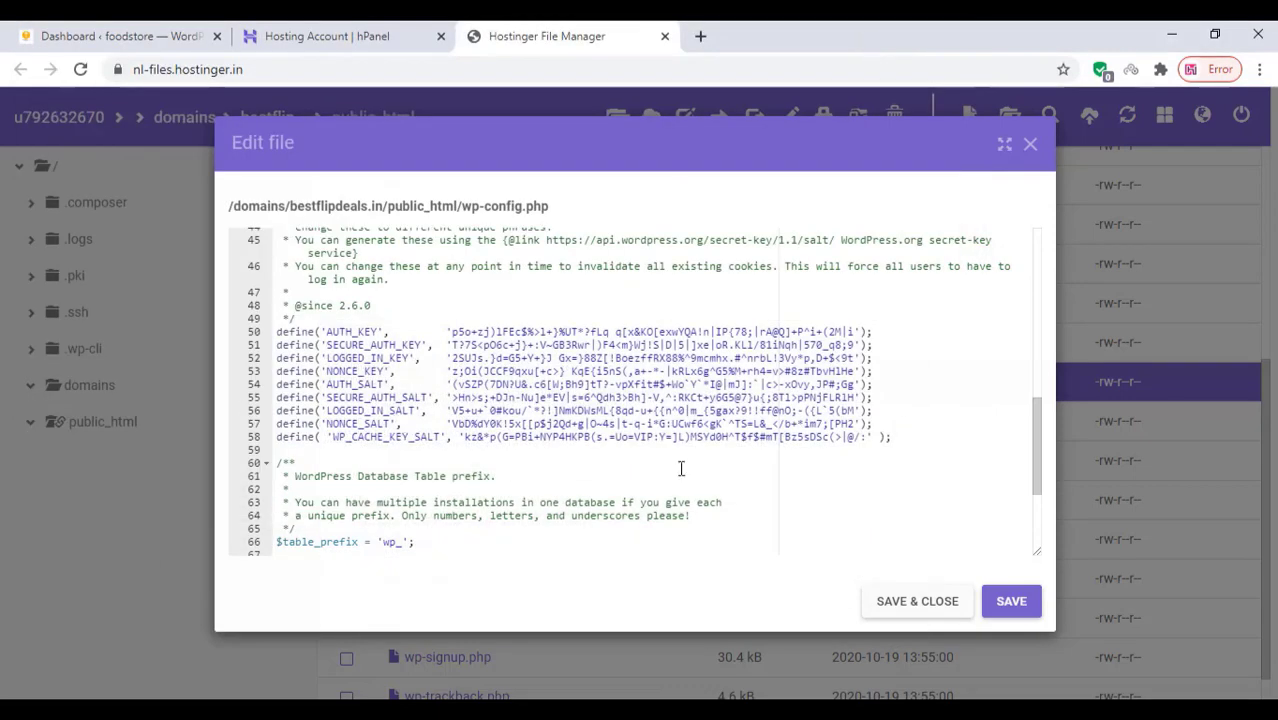
pyautogui.click(884, 423)
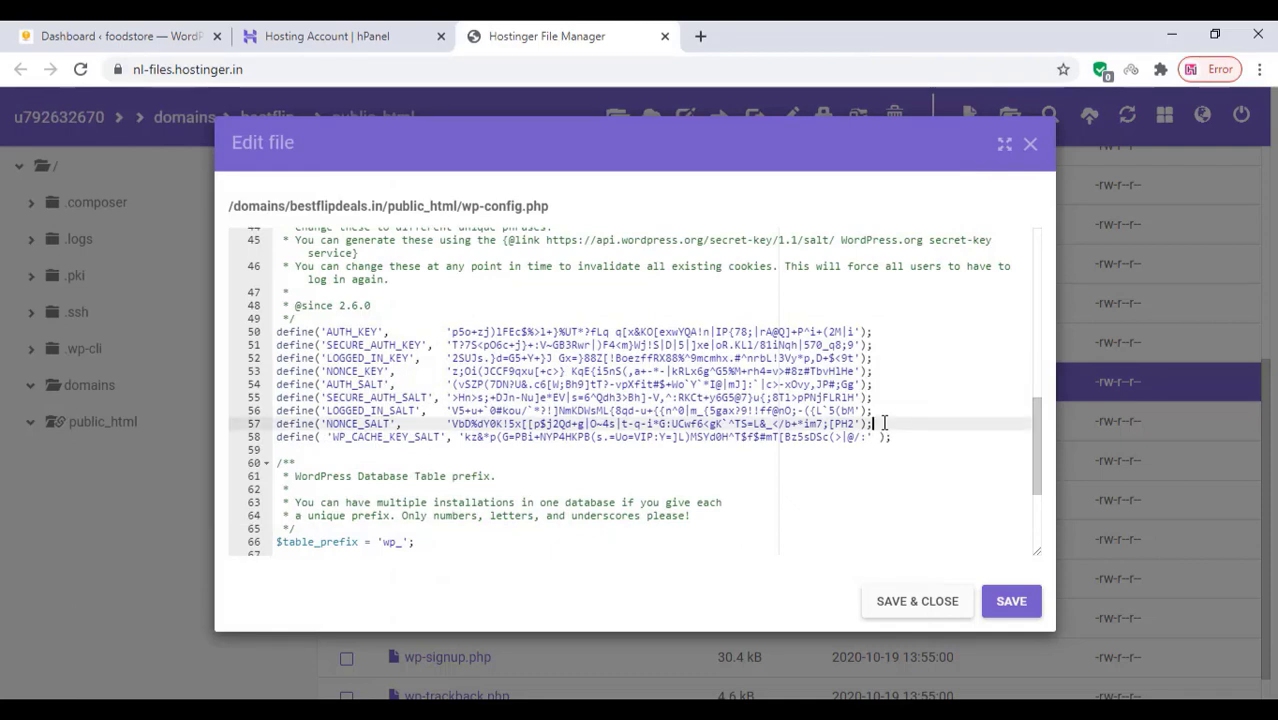
pyautogui.press('Return')
pyautogui.hotkey('ctrl', 'v')
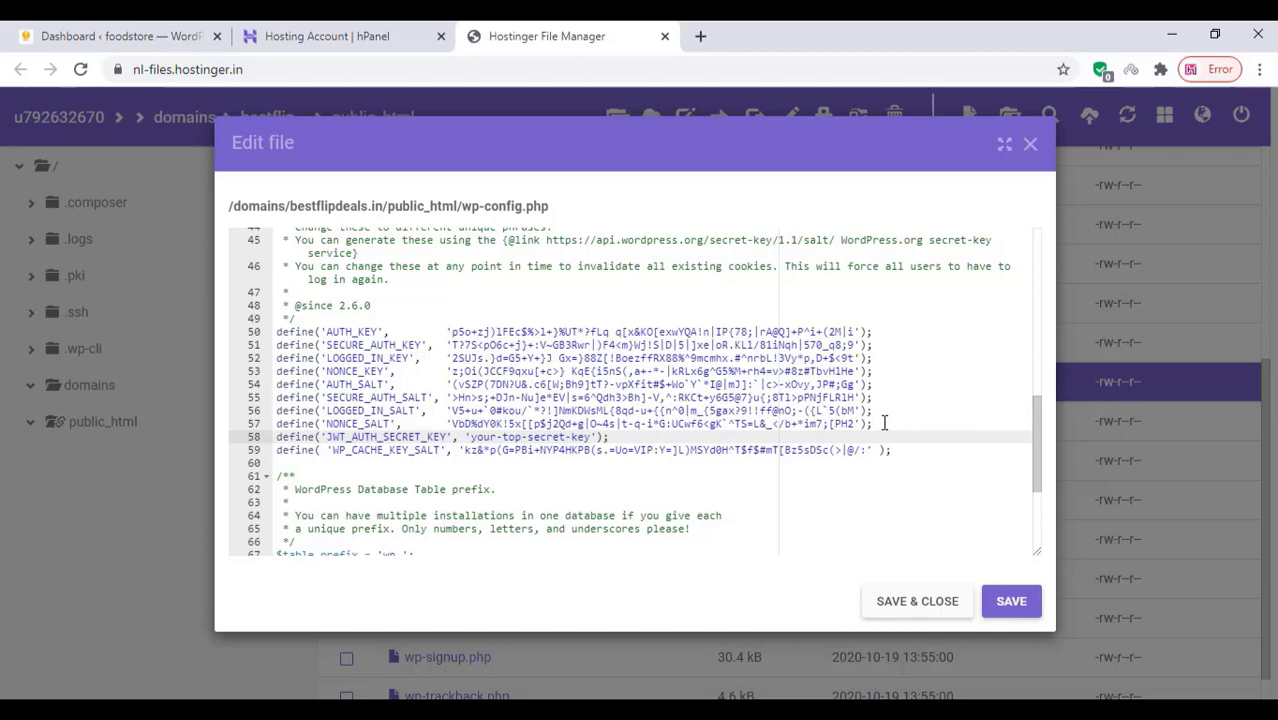
# - Add the JWT_AUTH_CORS_ENABLE define on line 59, then save and close wp-config.php
pyautogui.hotkey('alt', 'Tab')
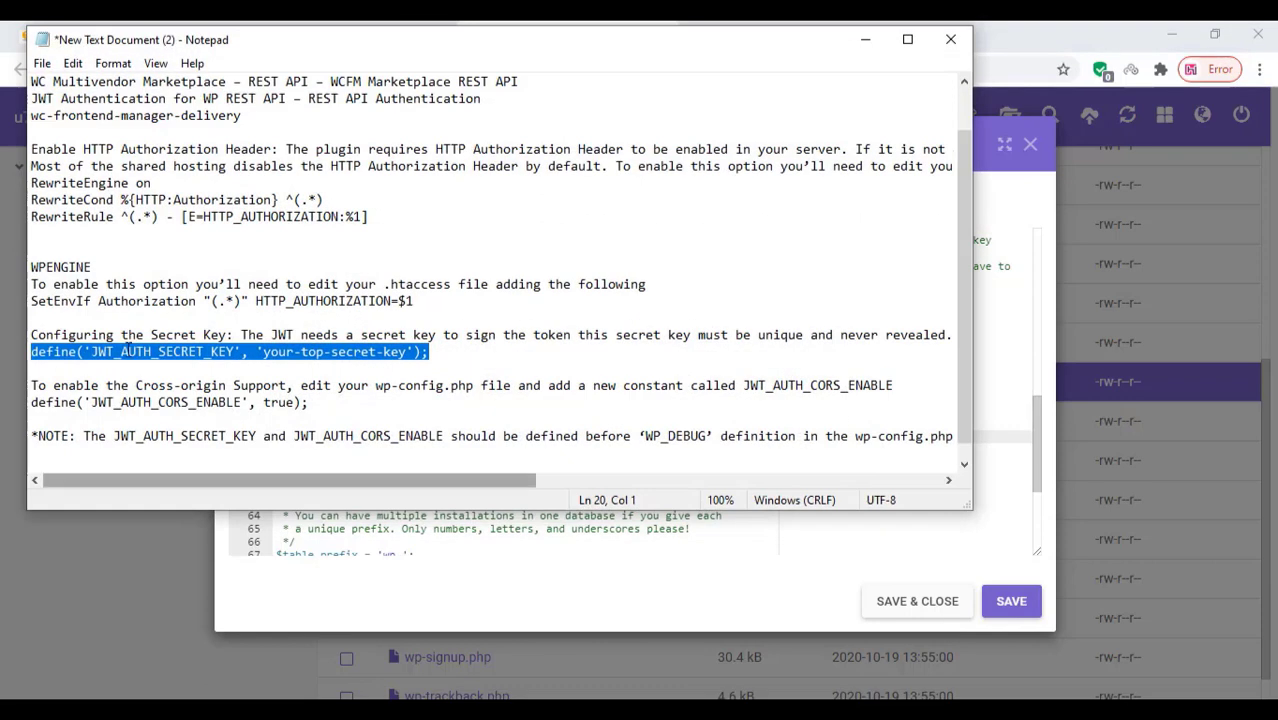
pyautogui.moveTo(322, 408); pyautogui.dragTo(30, 402)
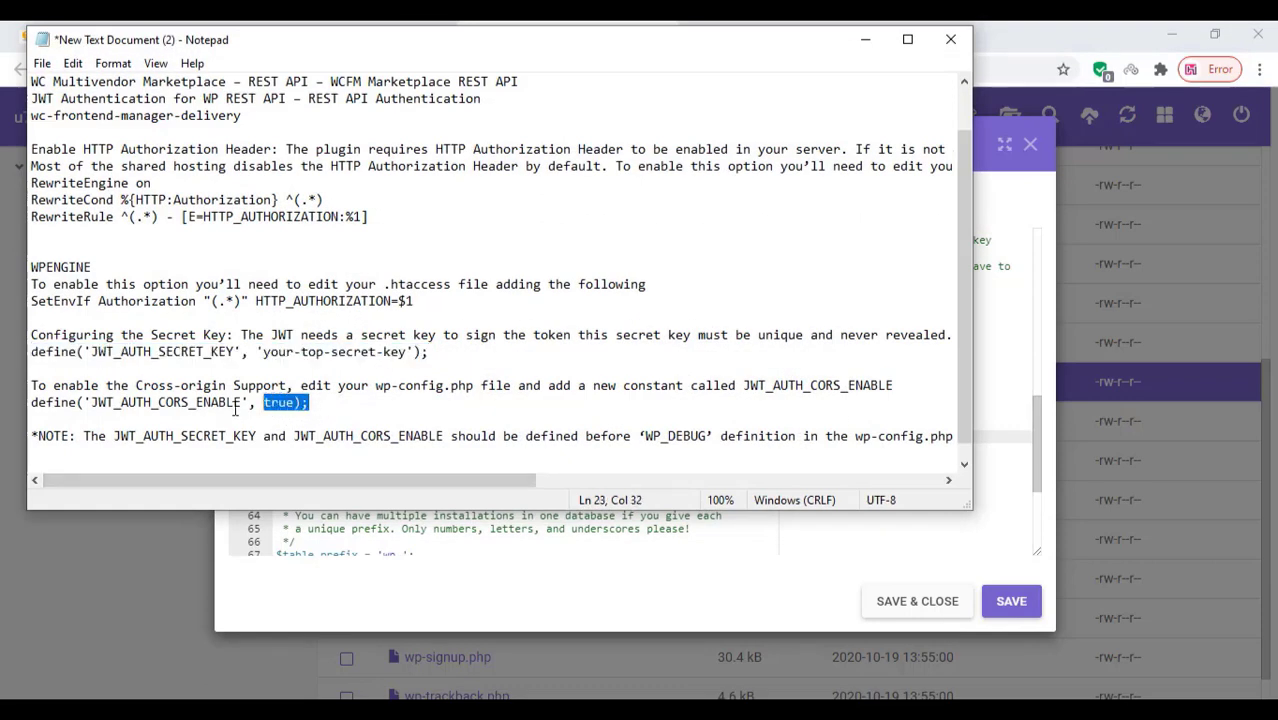
pyautogui.rightClick(58, 398)
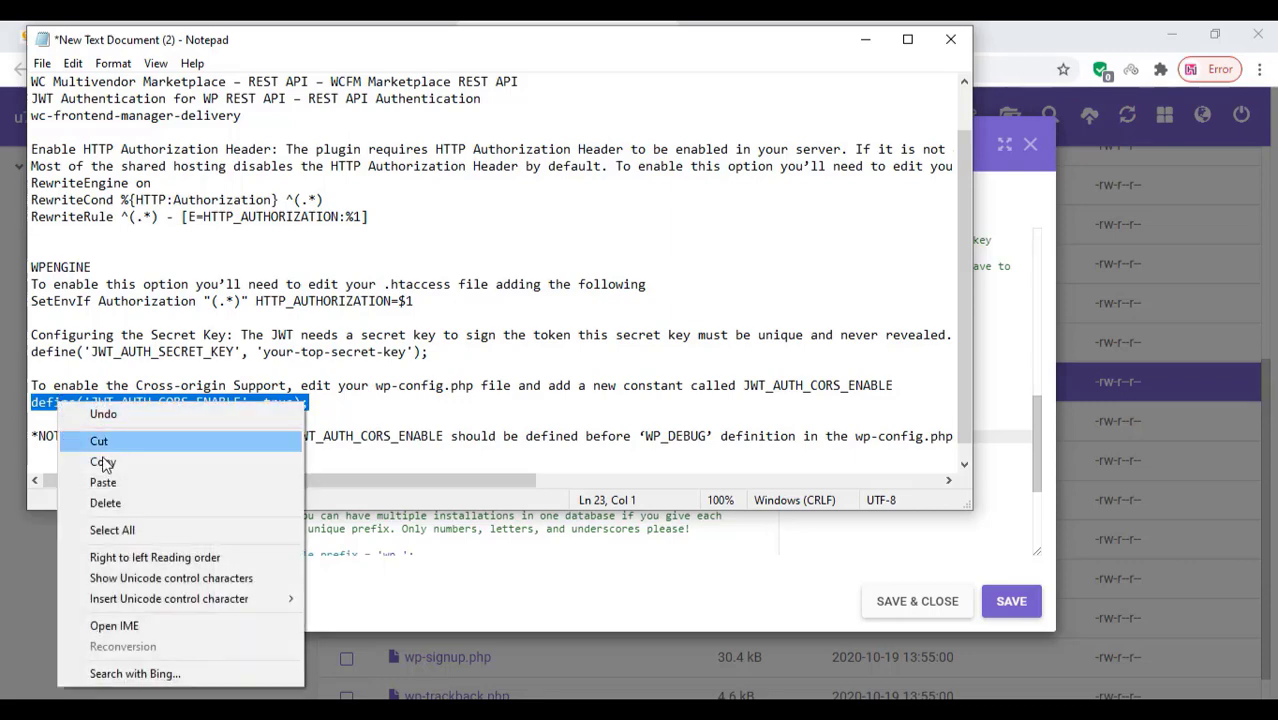
pyautogui.click(102, 460)
pyautogui.click(866, 40)
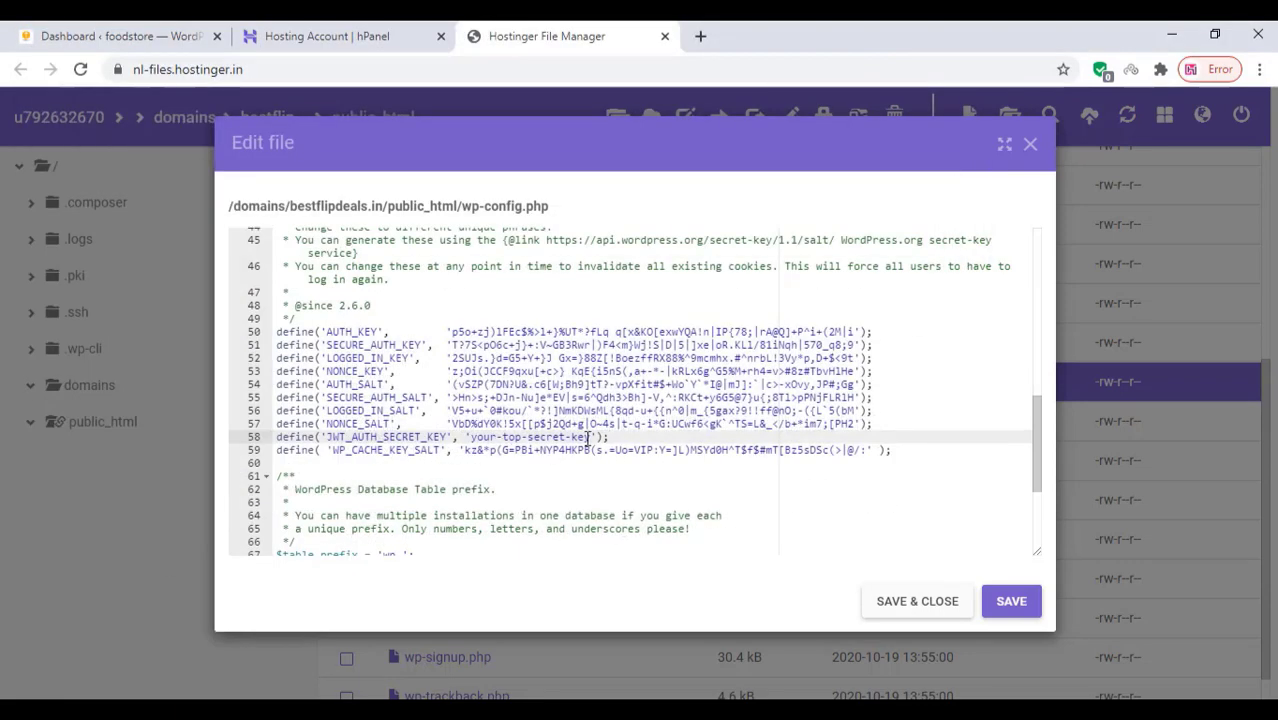
pyautogui.press('Return')
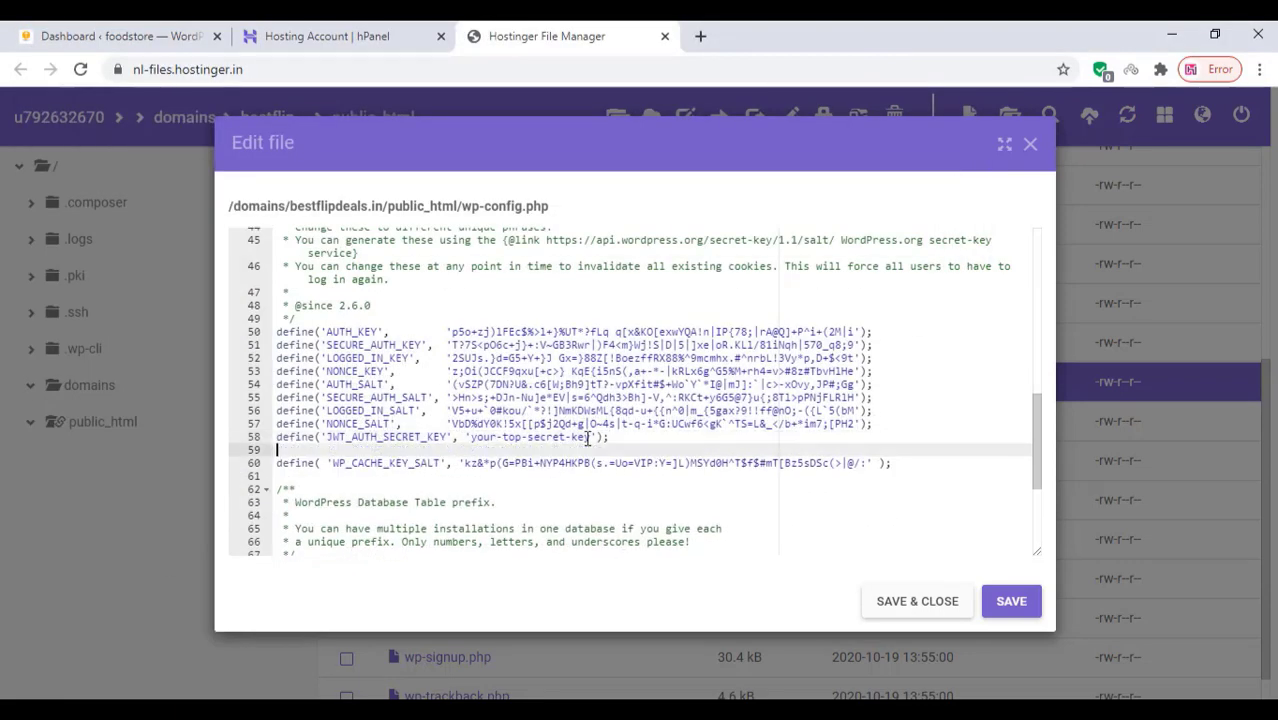
pyautogui.hotkey('ctrl', 'v')
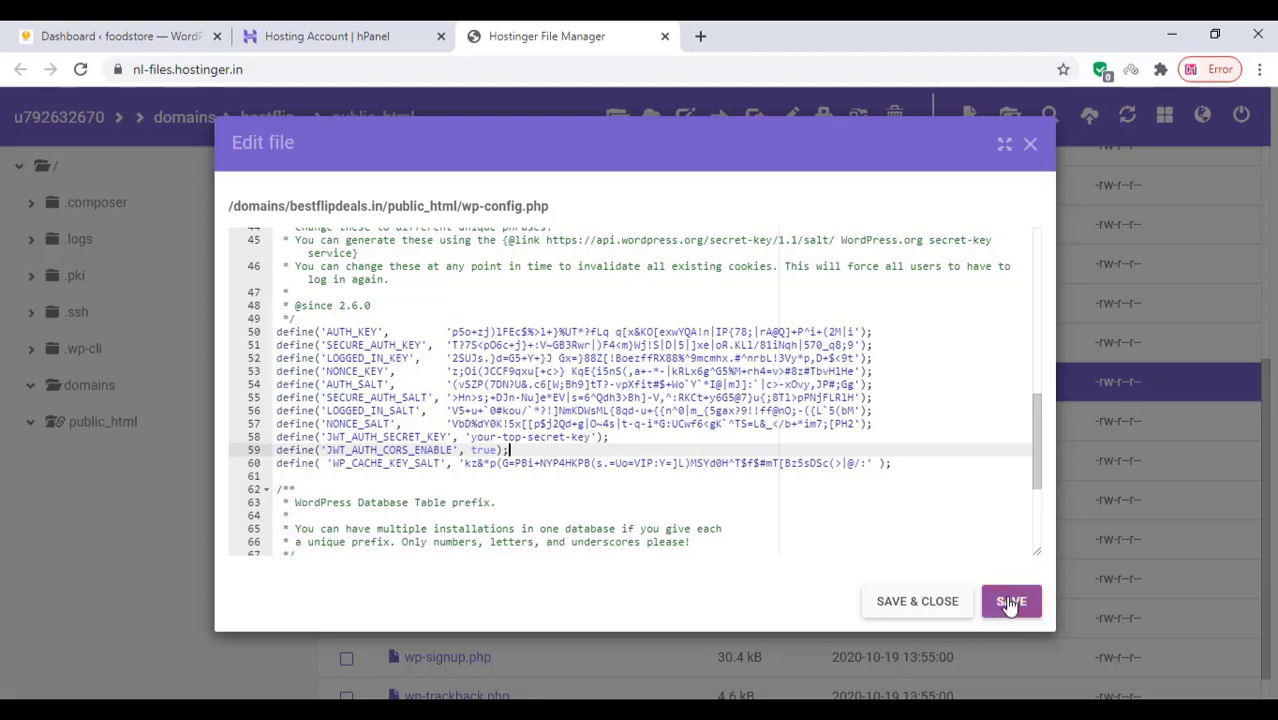
pyautogui.click(1007, 601)
pyautogui.click(1031, 145)
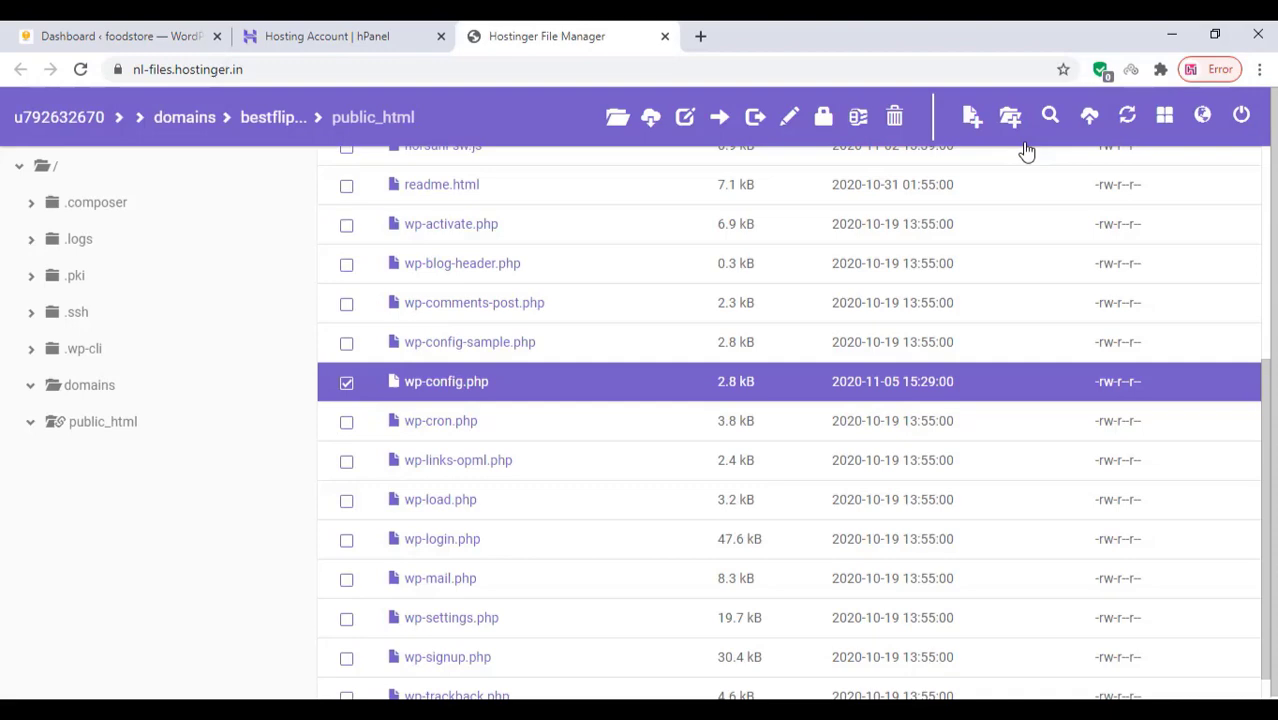
# - Search Add Plugins for 'WooCommerce Multivendor Marketplace – REST API', copied from the notes
pyautogui.click(665, 36)
pyautogui.click(441, 36)
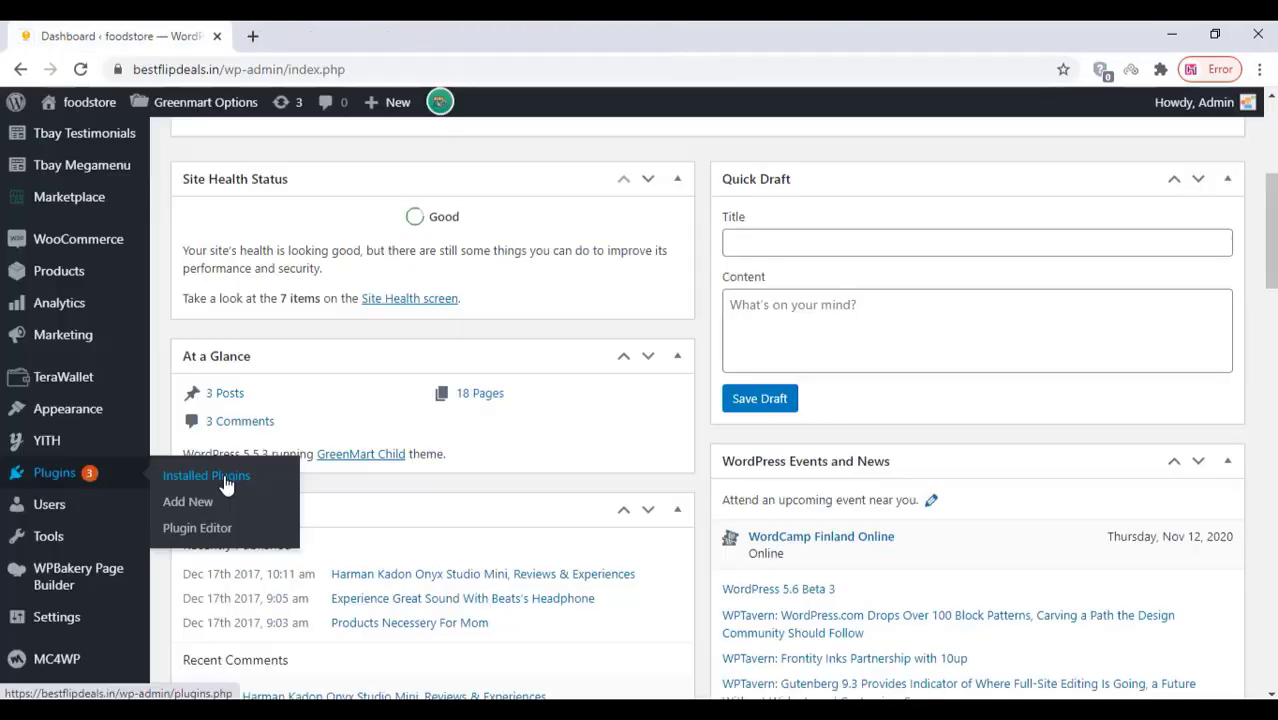
pyautogui.click(197, 510)
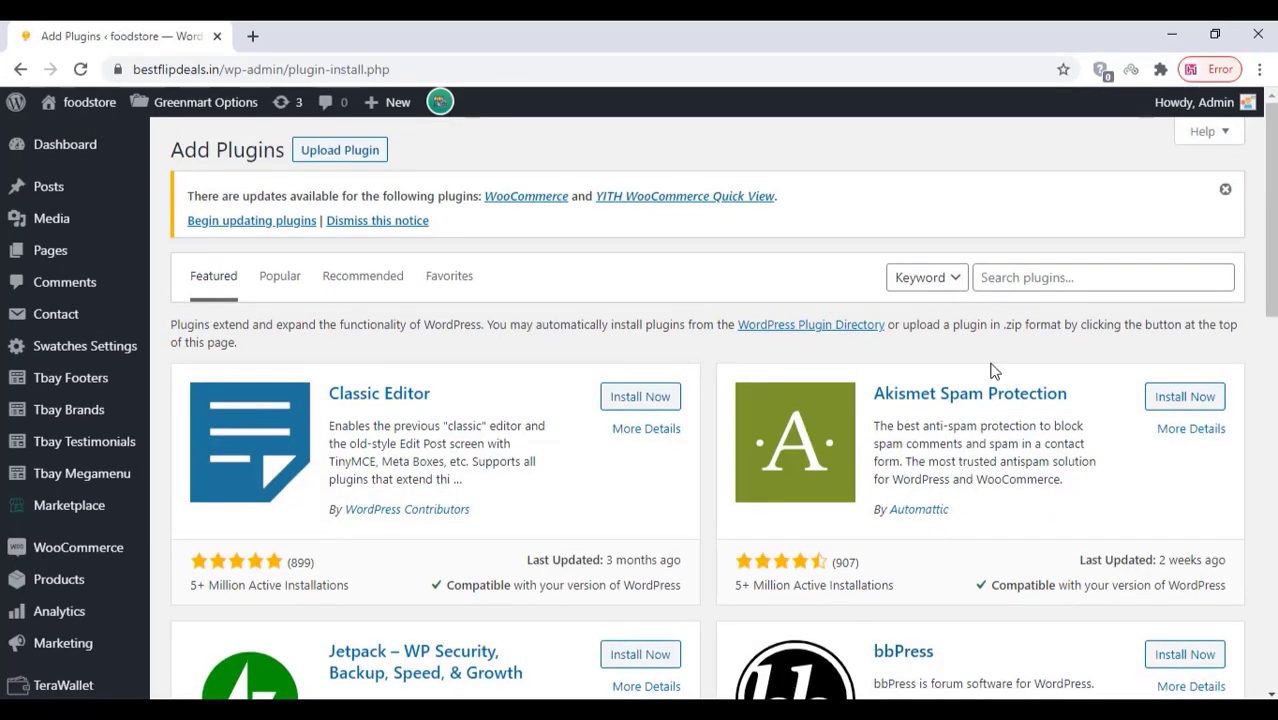
pyautogui.hotkey('alt', 'Tab')
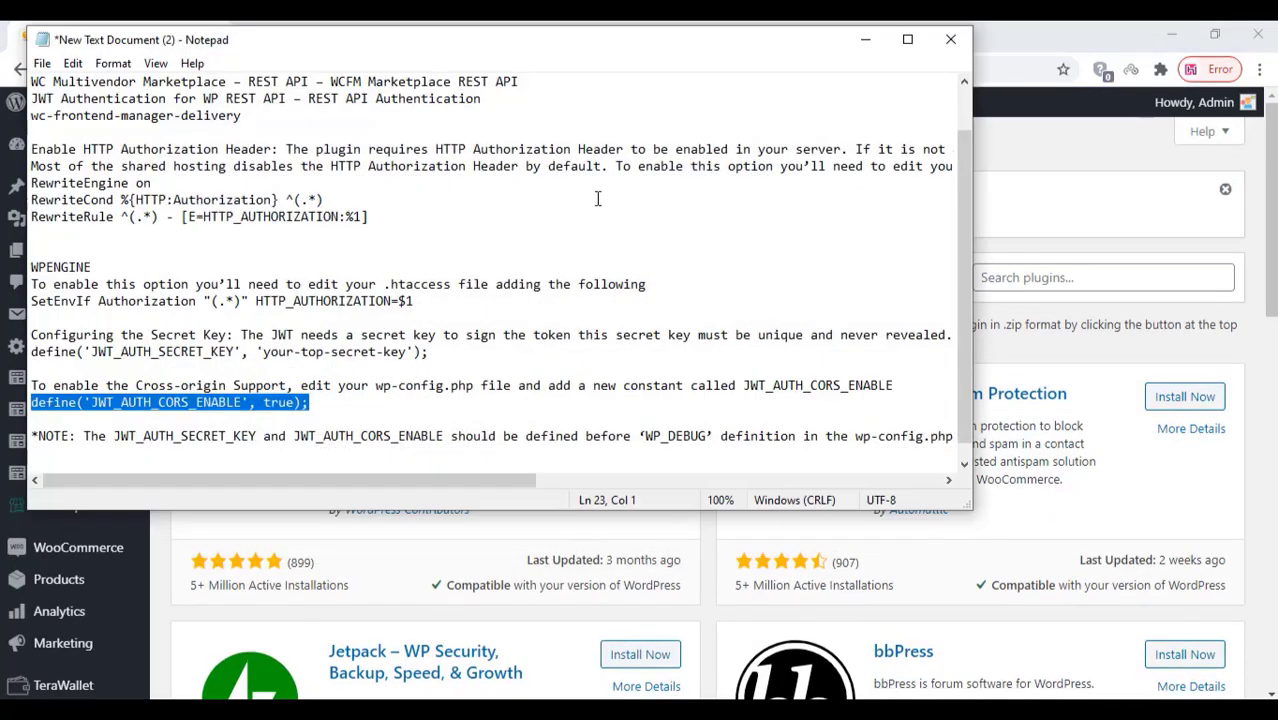
pyautogui.scroll(1, 373, 298)
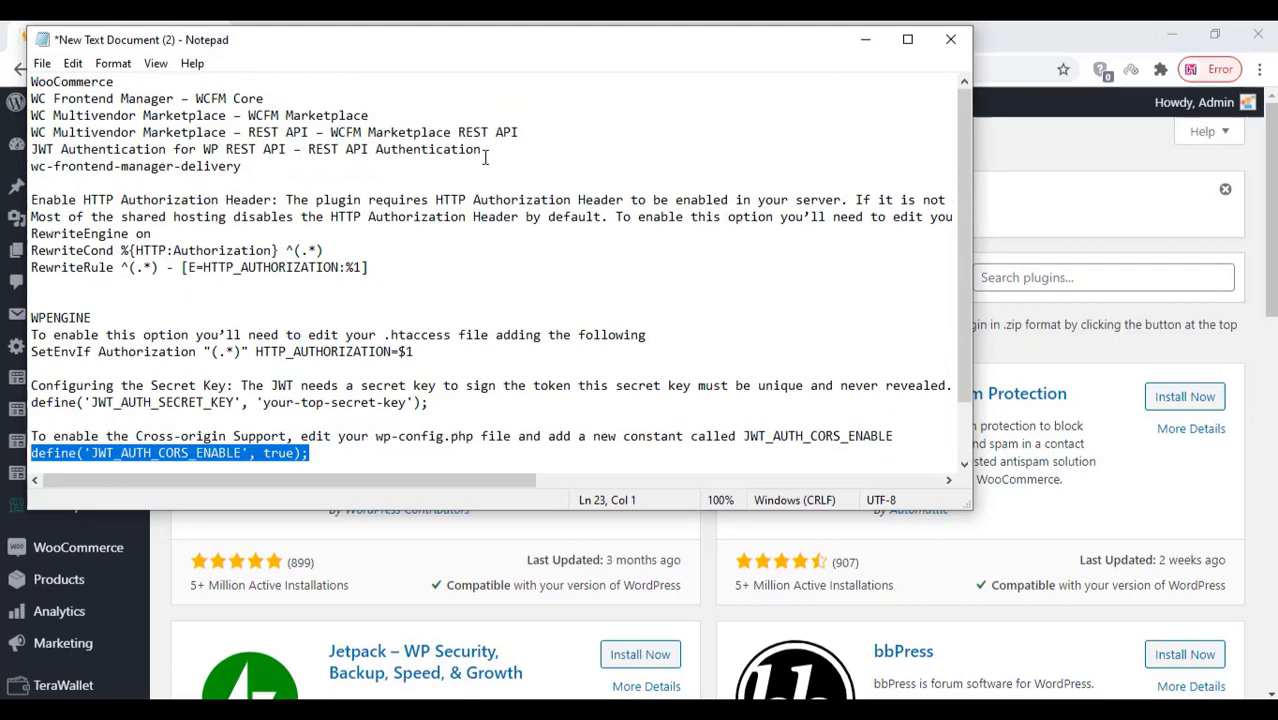
pyautogui.moveTo(546, 133); pyautogui.dragTo(31, 133)
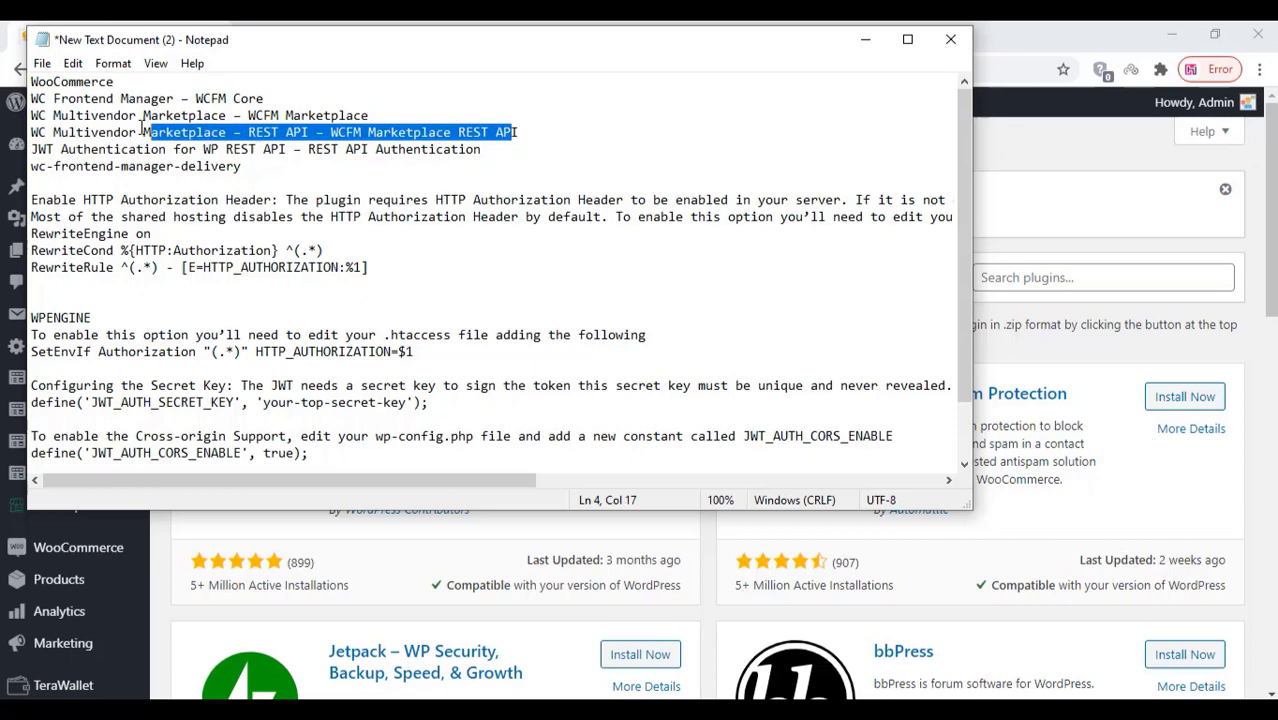
pyautogui.rightClick(44, 133)
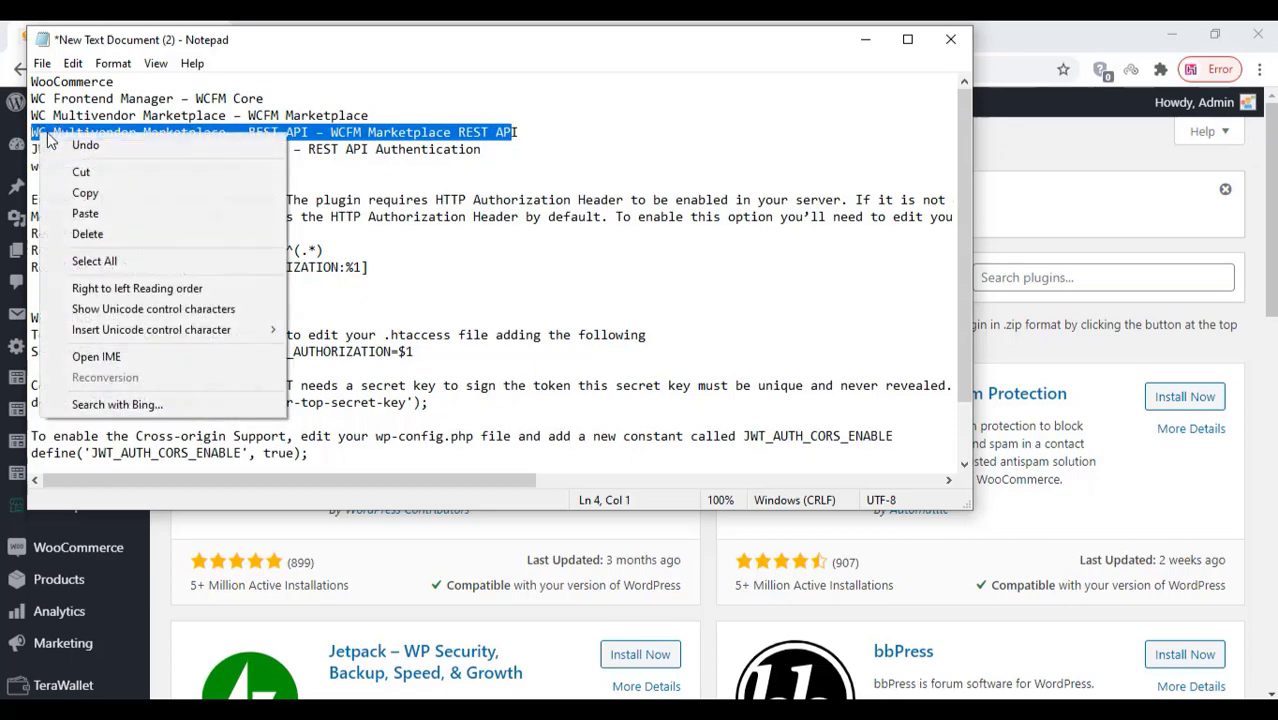
pyautogui.click(85, 190)
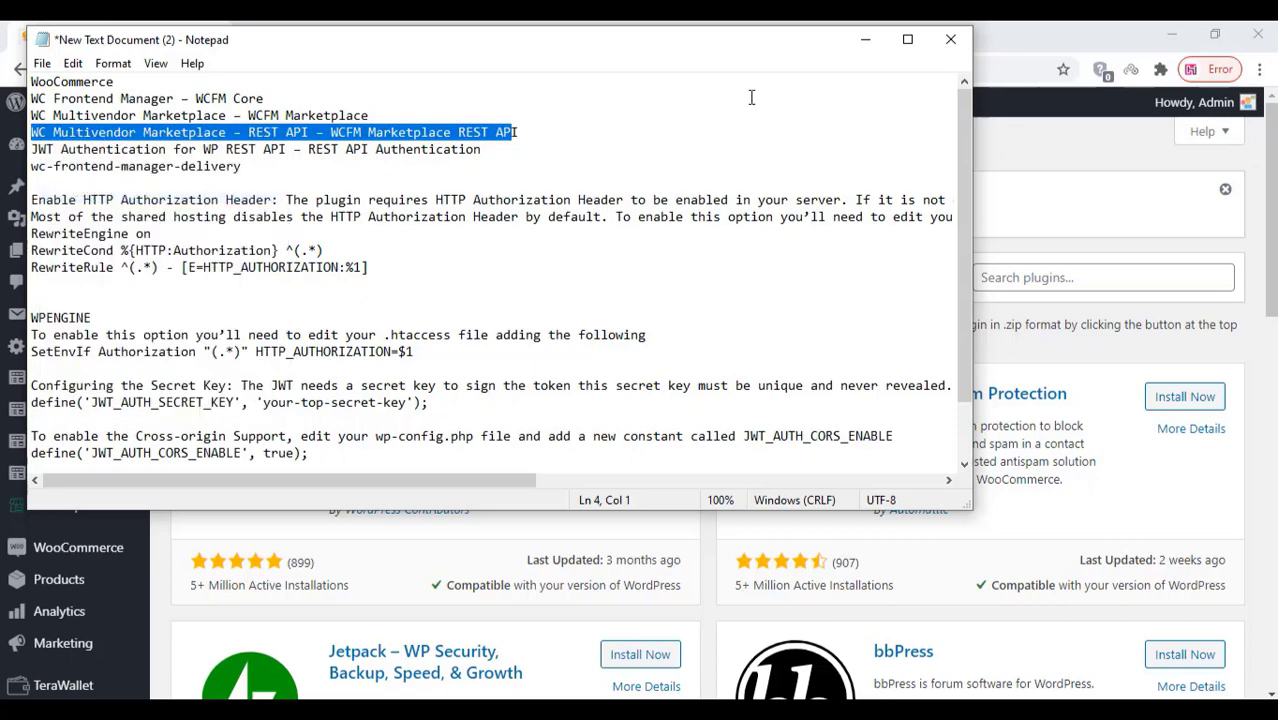
pyautogui.click(868, 40)
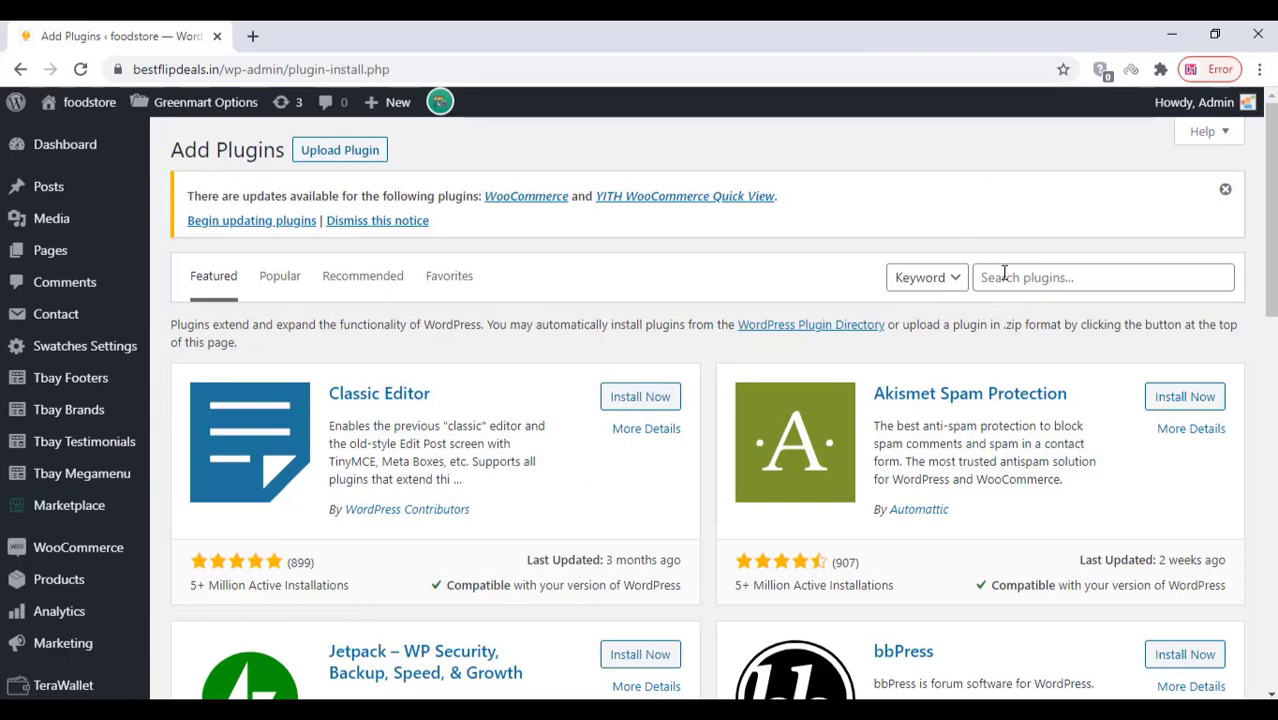
pyautogui.rightClick(1004, 275)
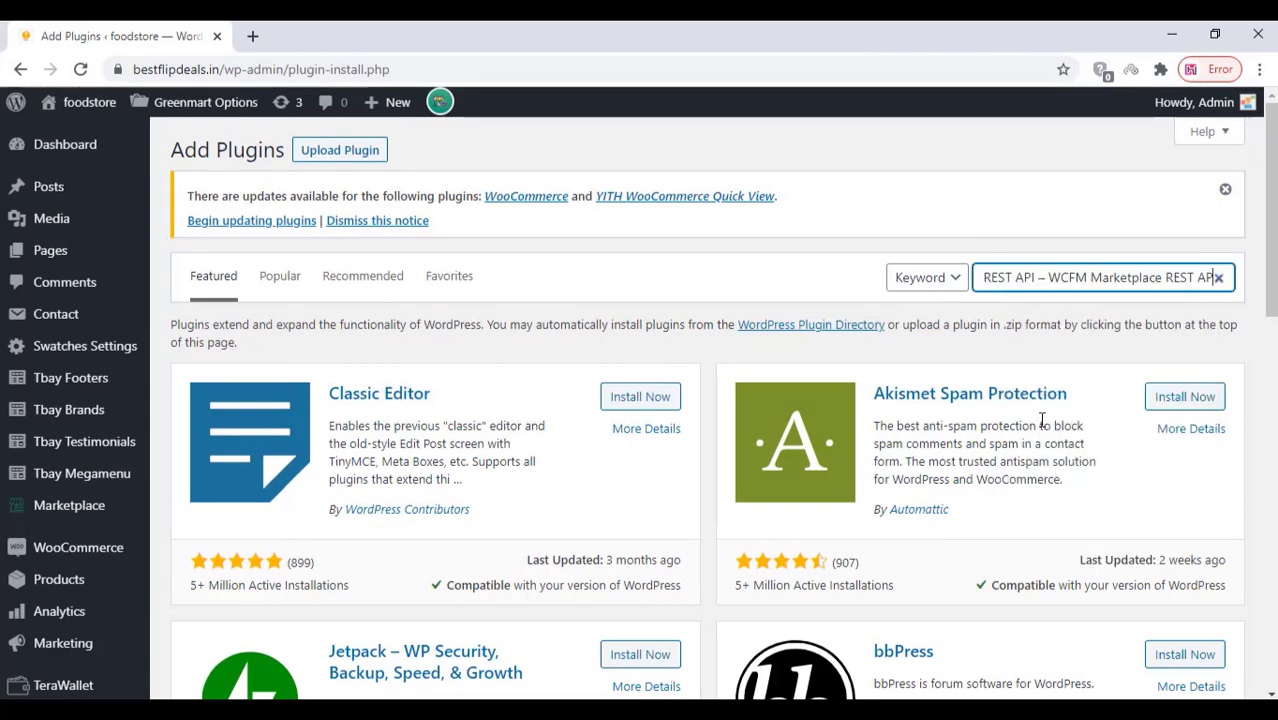
# - Install and activate the WooCommerce Multivendor Marketplace – REST API plugin
pyautogui.scroll(-2, 860, 416)
pyautogui.scroll(-2, 378, 375)
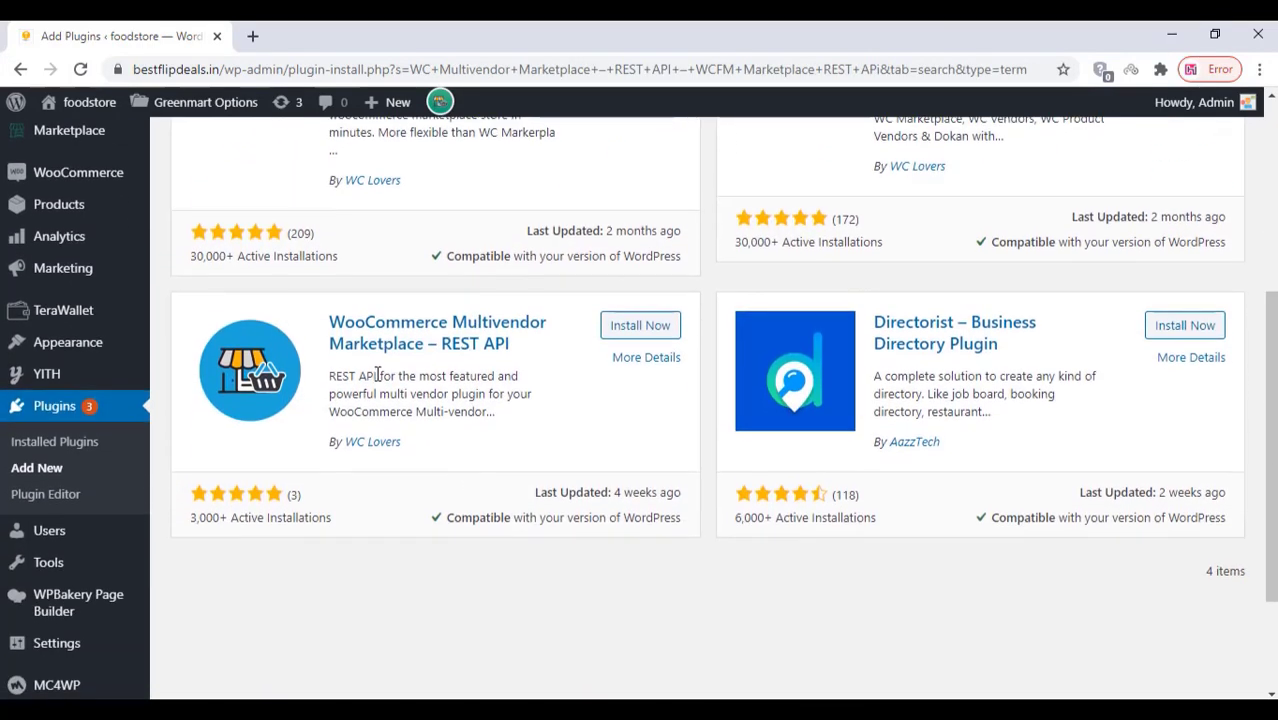
pyautogui.click(655, 330)
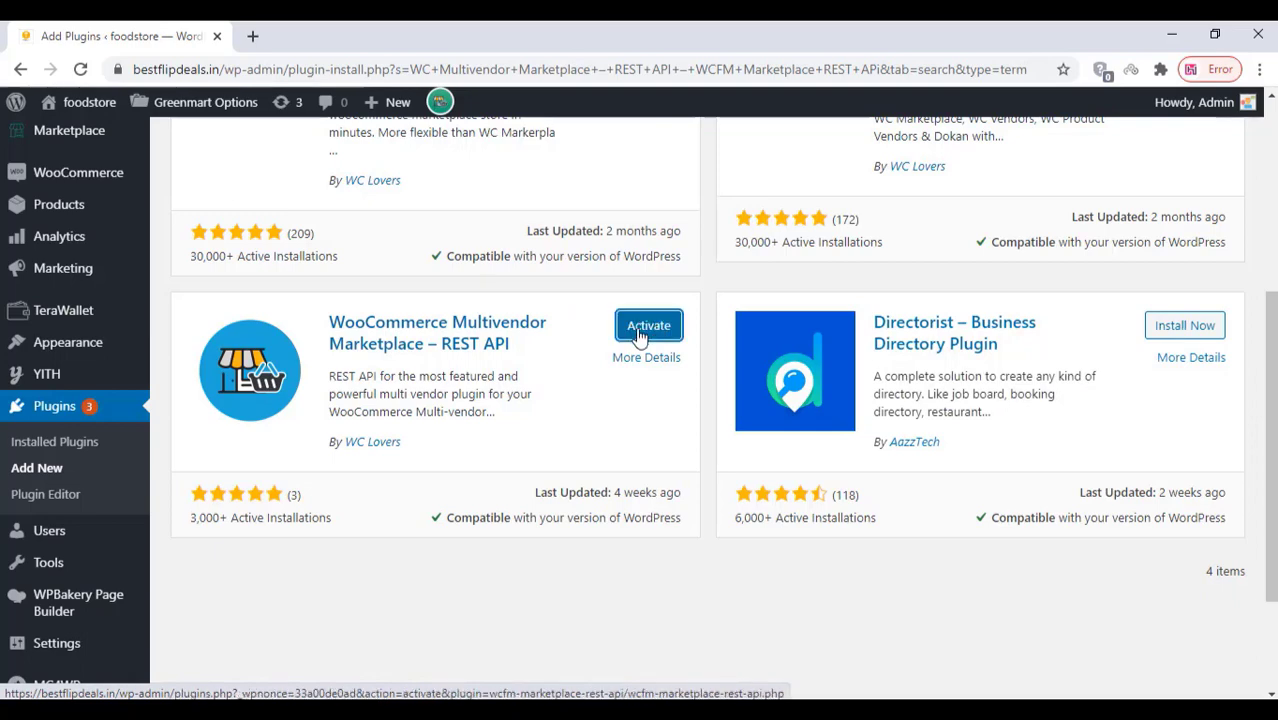
pyautogui.click(649, 328)
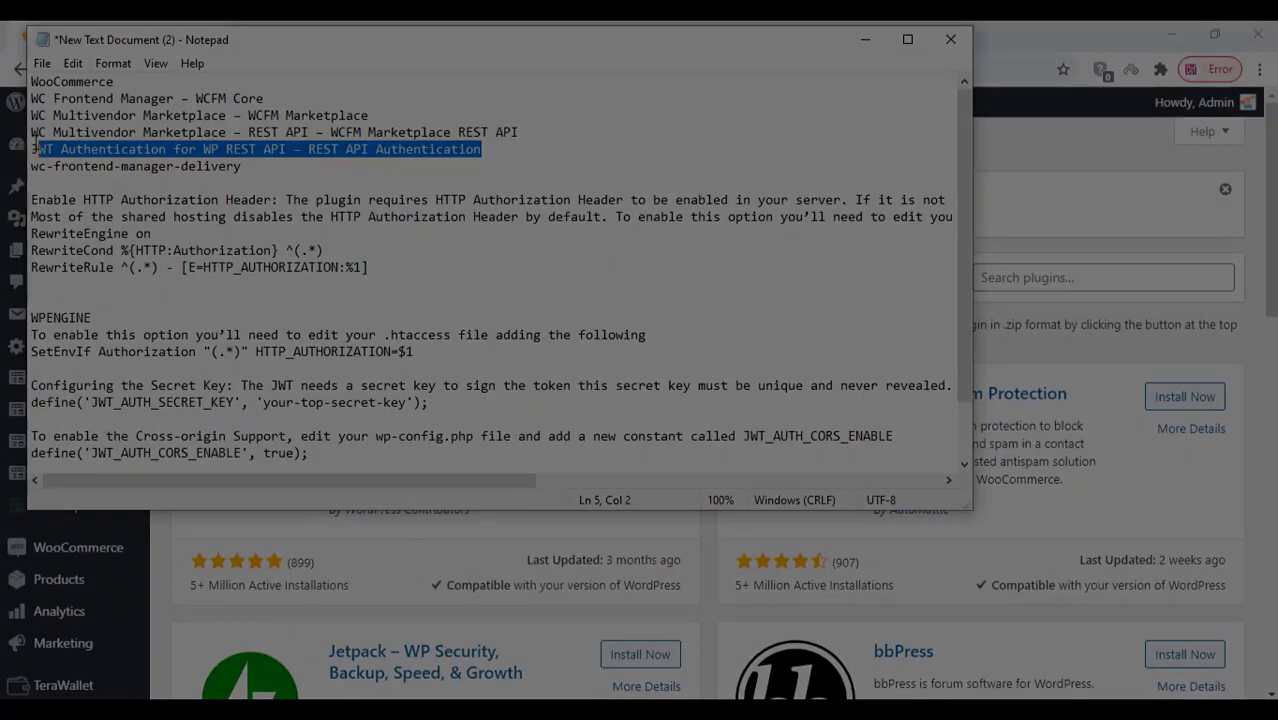
# - Search the plugin directory for the JWT Authentication plugin name copied from the notes
pyautogui.moveTo(34, 147); pyautogui.dragTo(30, 145)
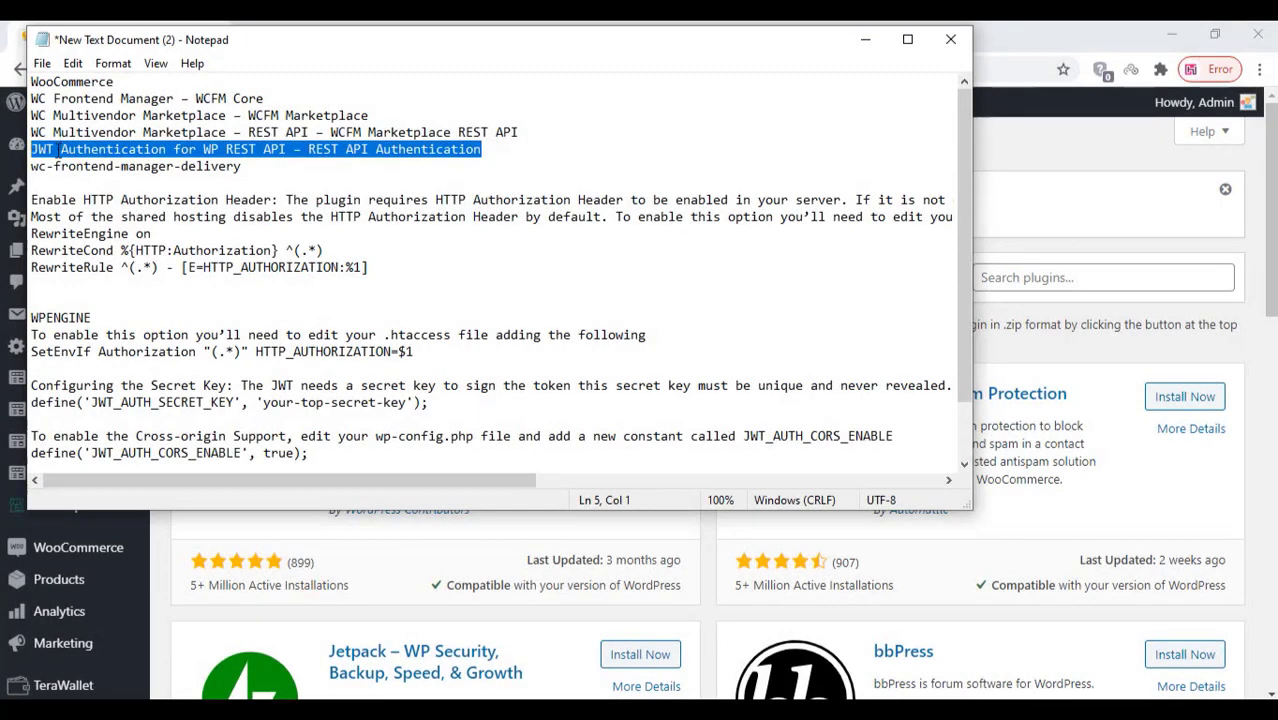
pyautogui.rightClick(57, 149)
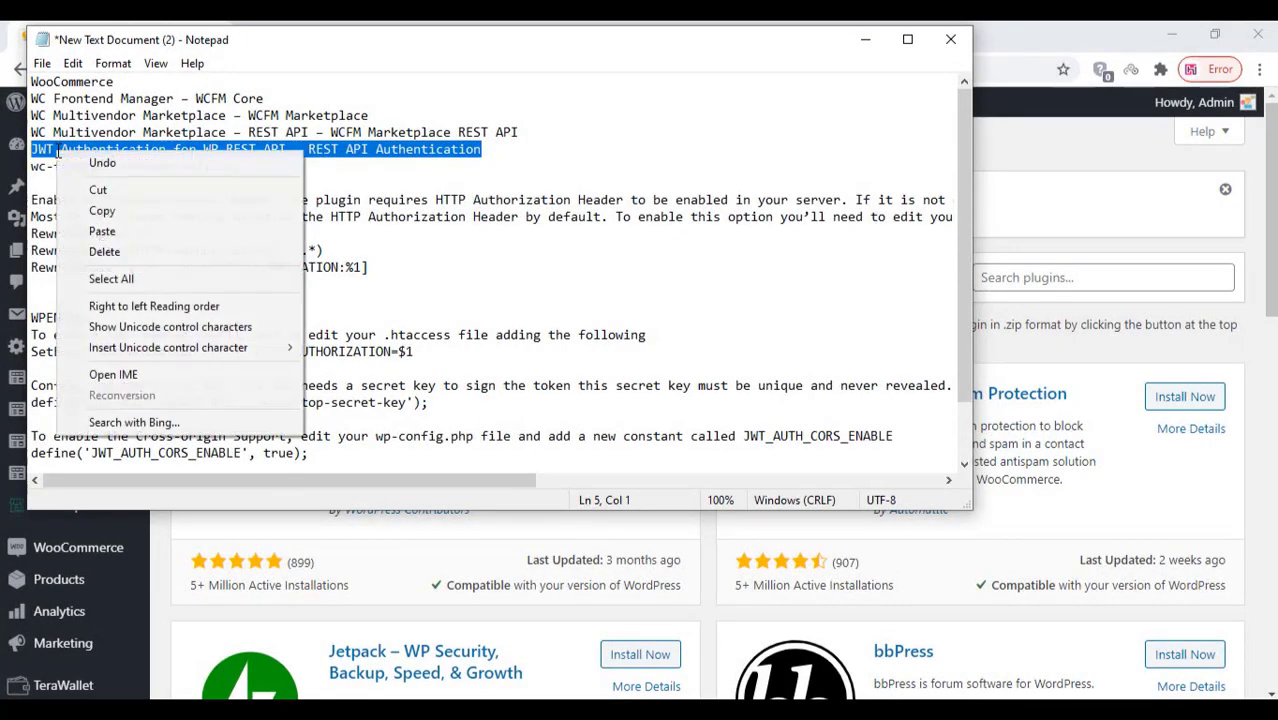
pyautogui.click(122, 212)
pyautogui.click(865, 39)
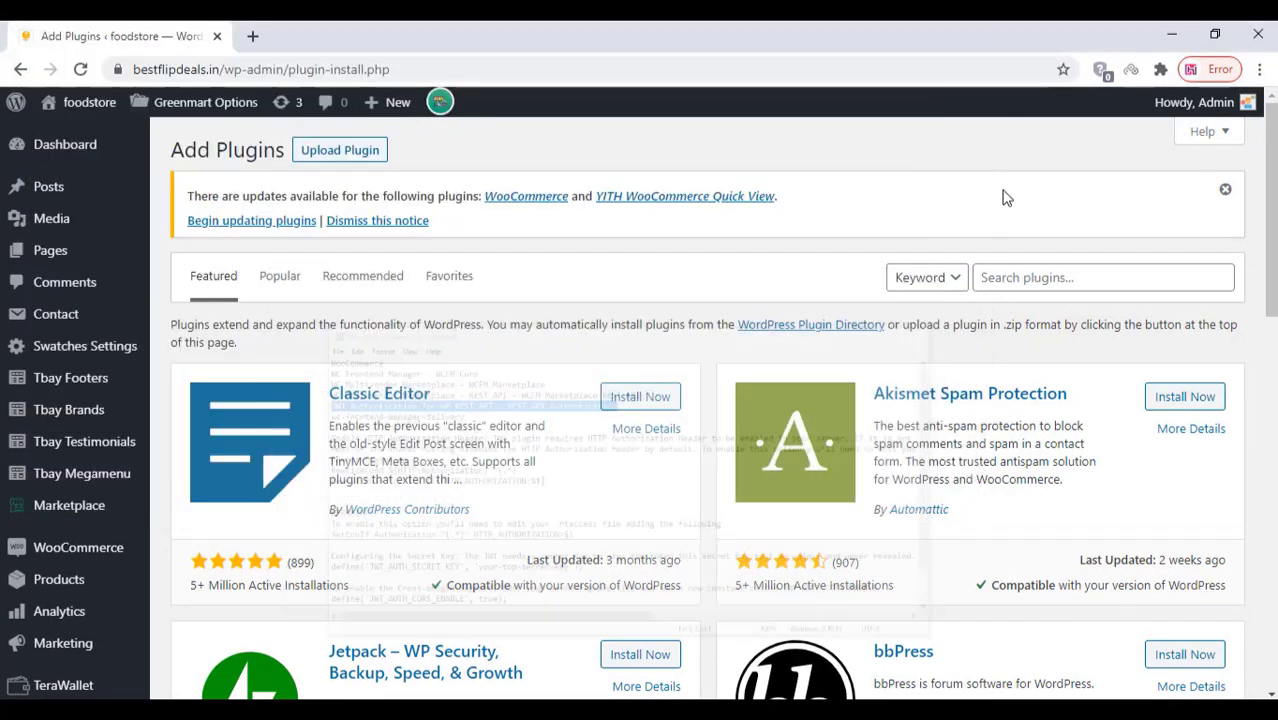
pyautogui.rightClick(1010, 273)
pyautogui.click(1060, 422)
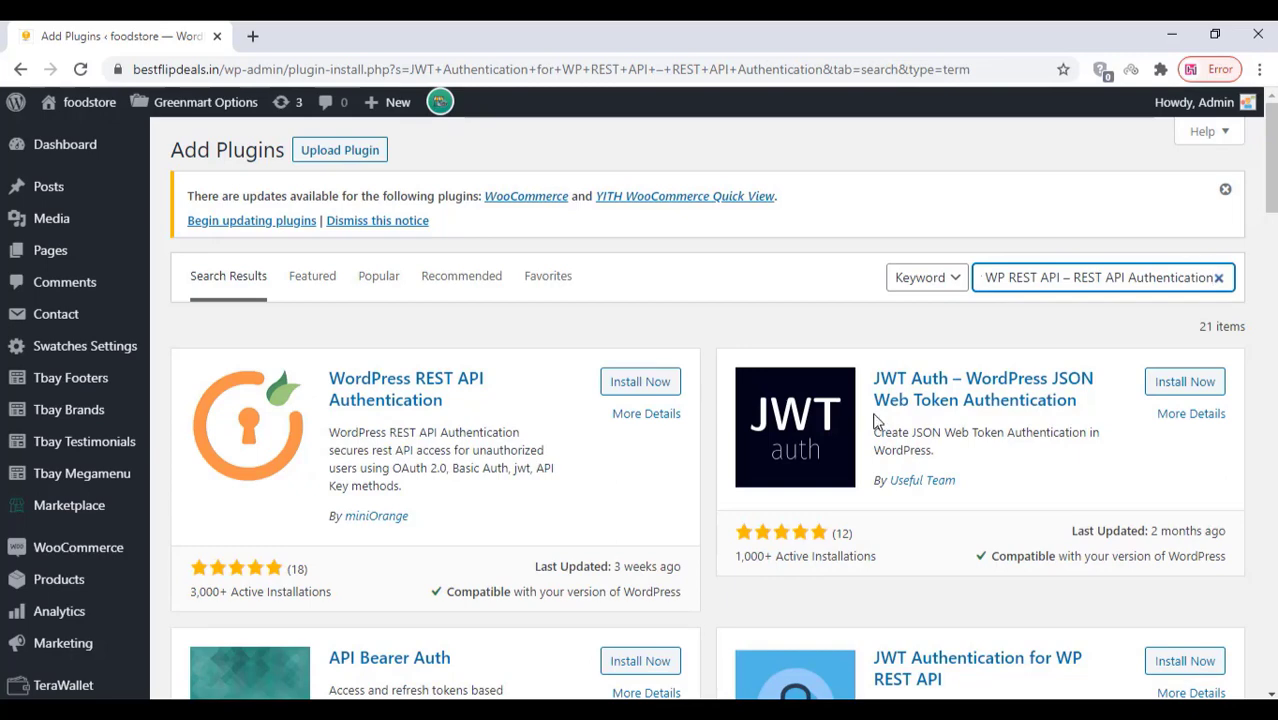
# - Install and activate JWT Authentication for WP REST API from the search results
pyautogui.scroll(-2, 874, 420)
pyautogui.scroll(-1, 874, 420)
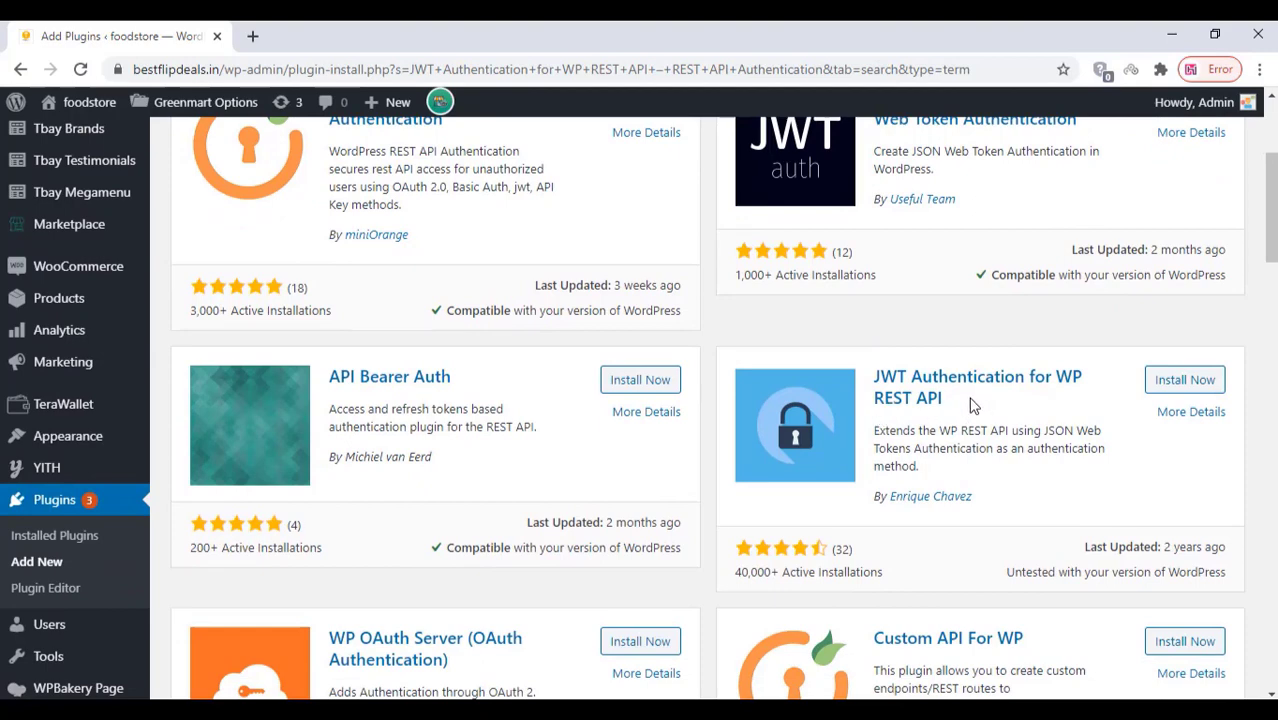
pyautogui.moveTo(970, 404); pyautogui.dragTo(872, 378)
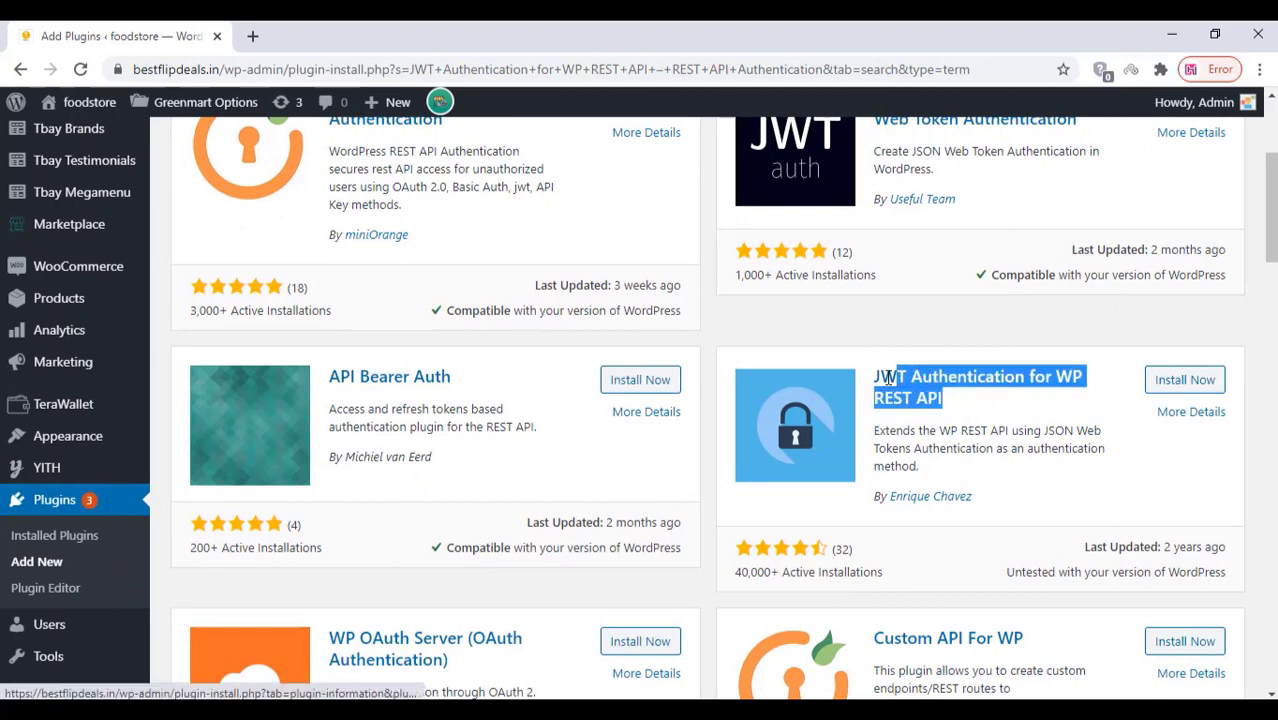
pyautogui.click(1203, 387)
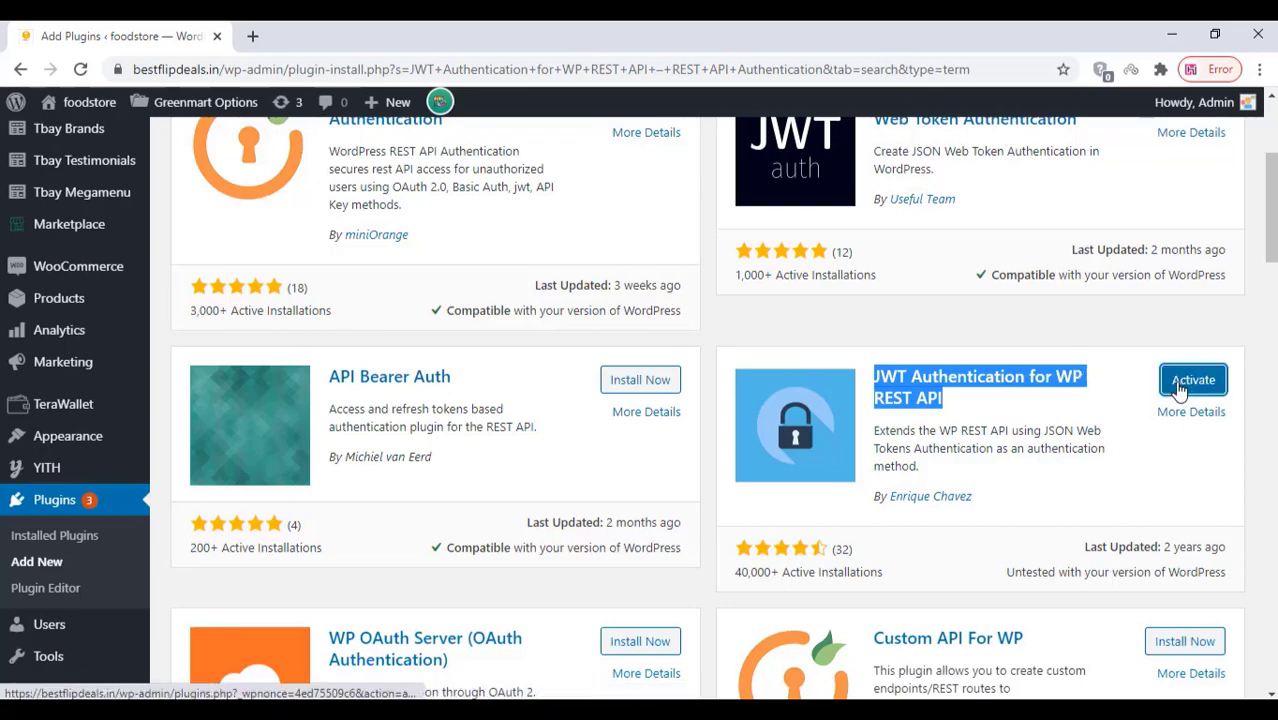
pyautogui.click(1180, 390)
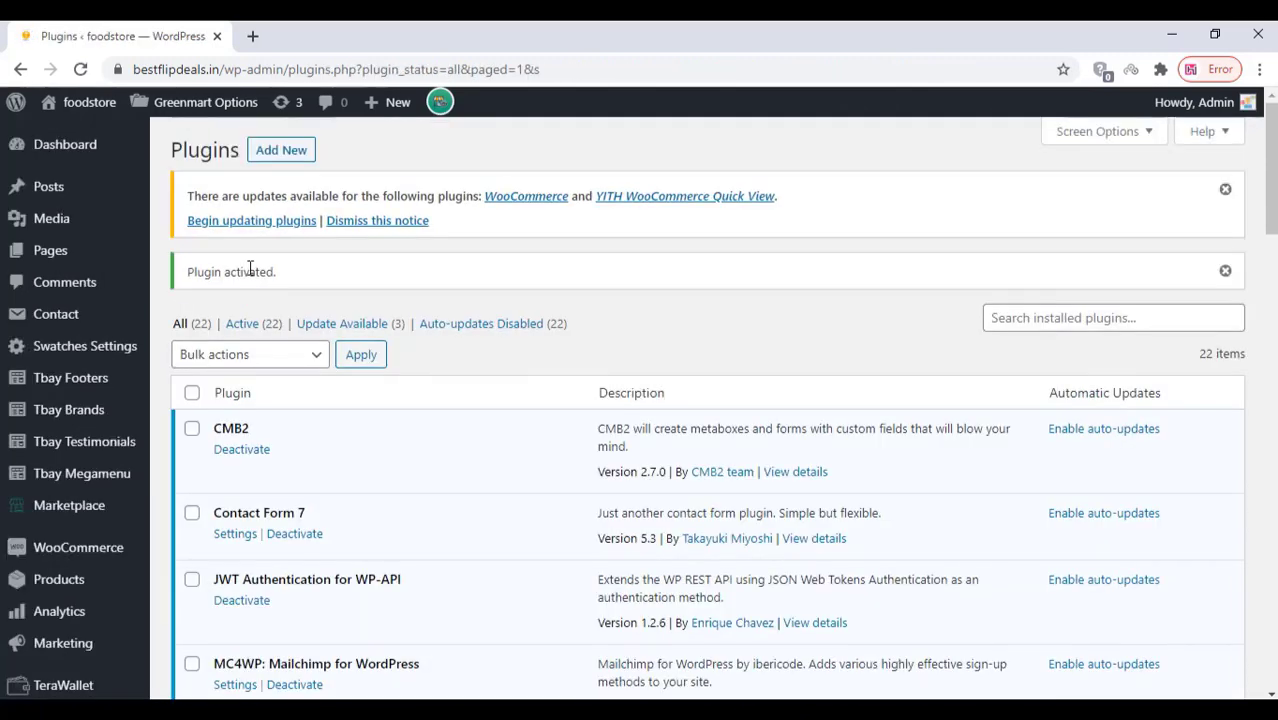
pyautogui.click(281, 149)
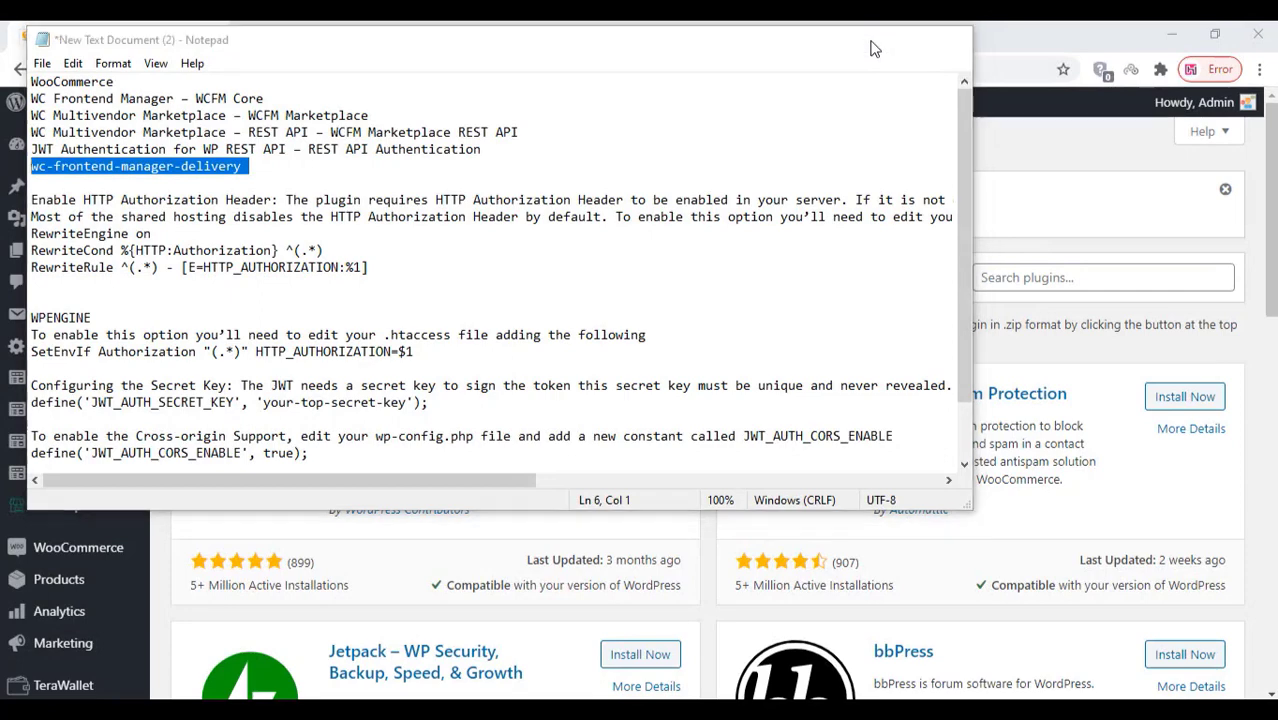
# - Upload wc-frontend-manager-delivery.zip, install and activate it, then open All Users
pyautogui.click(865, 39)
pyautogui.click(339, 158)
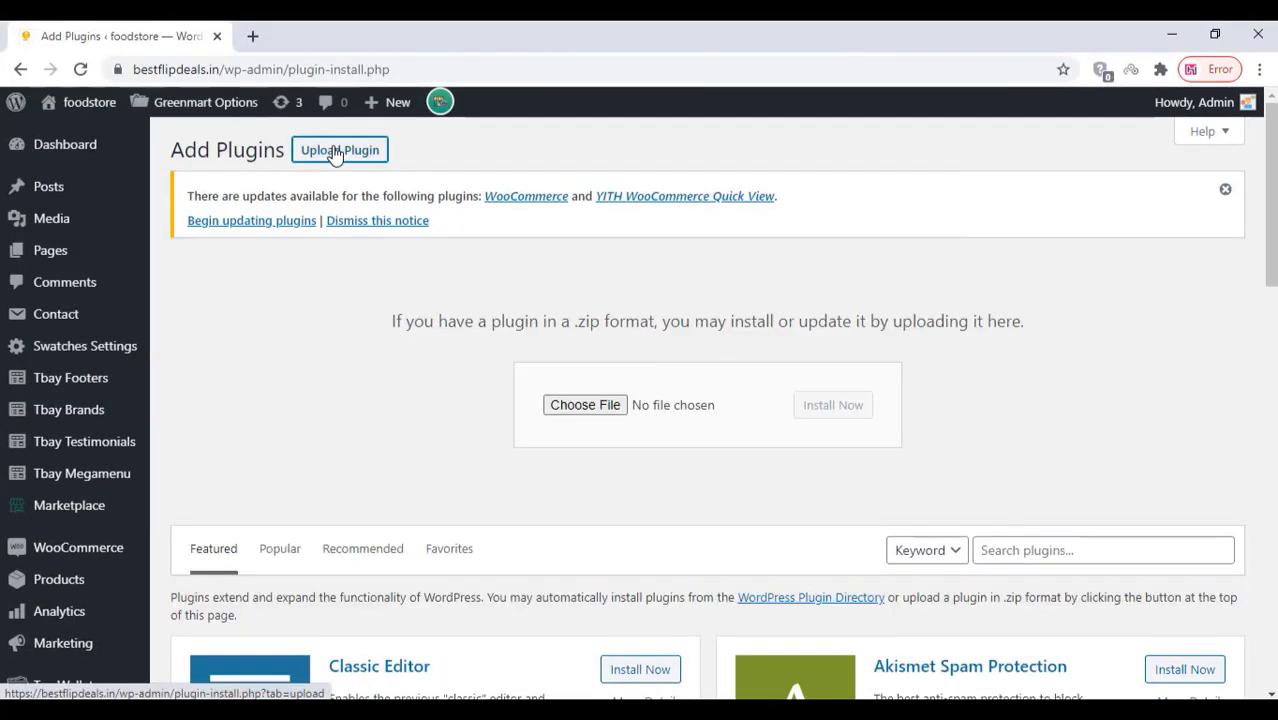
pyautogui.click(592, 412)
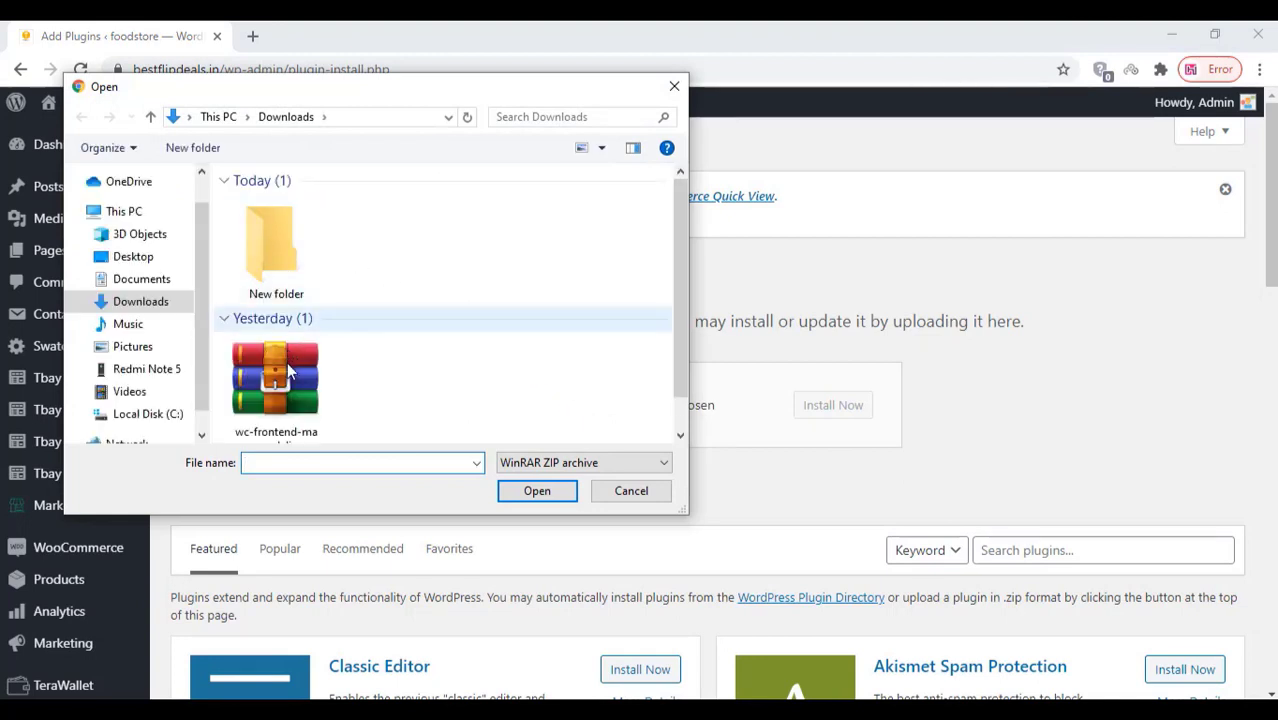
pyautogui.click(276, 378)
pyautogui.click(541, 492)
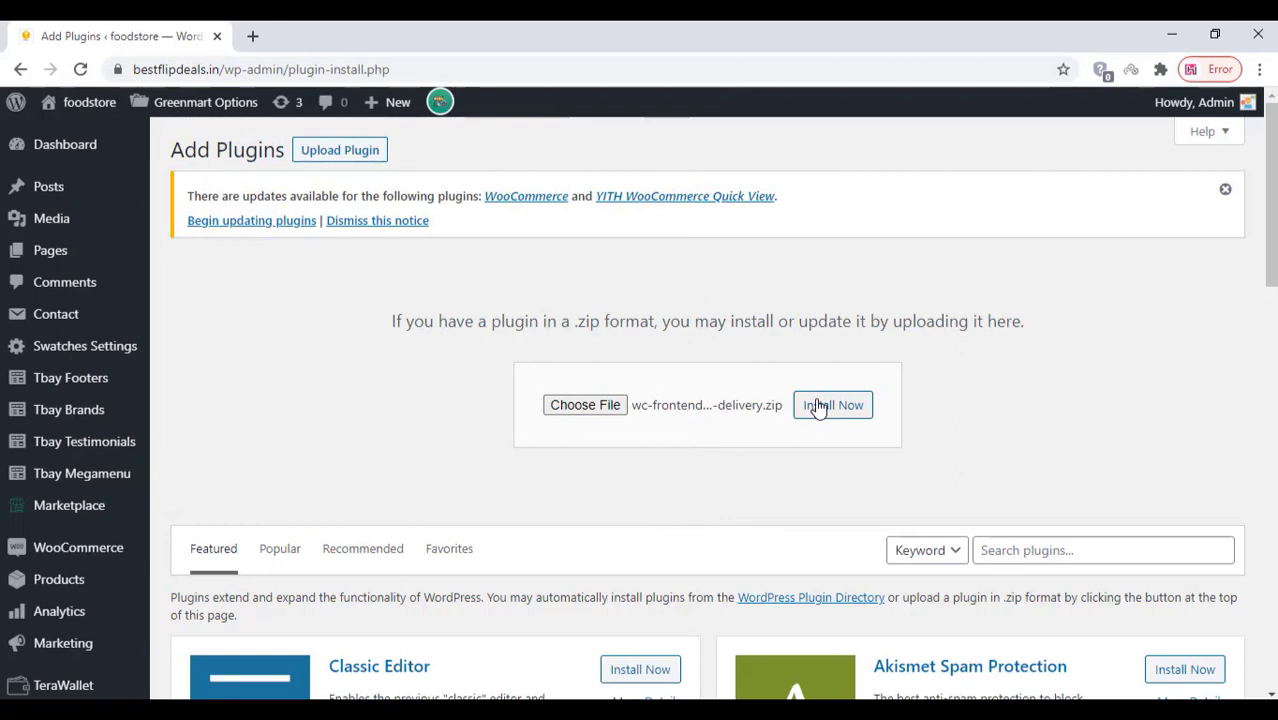
pyautogui.click(818, 406)
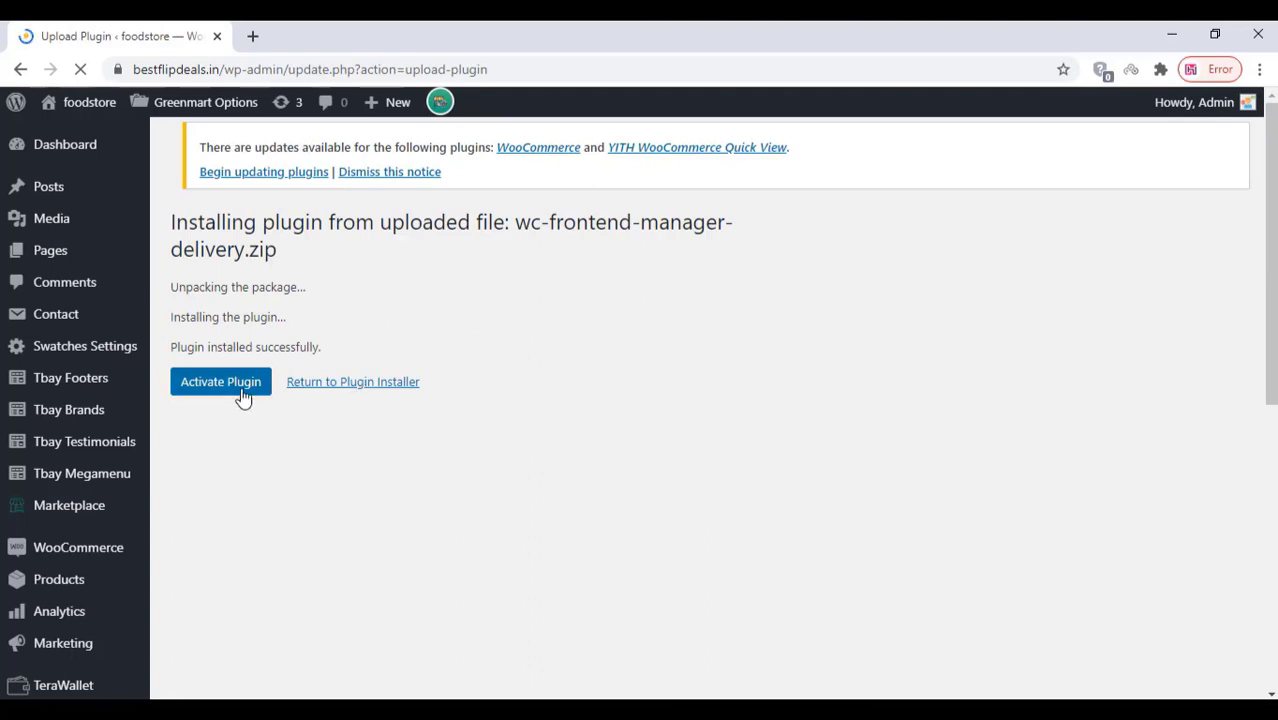
pyautogui.click(214, 406)
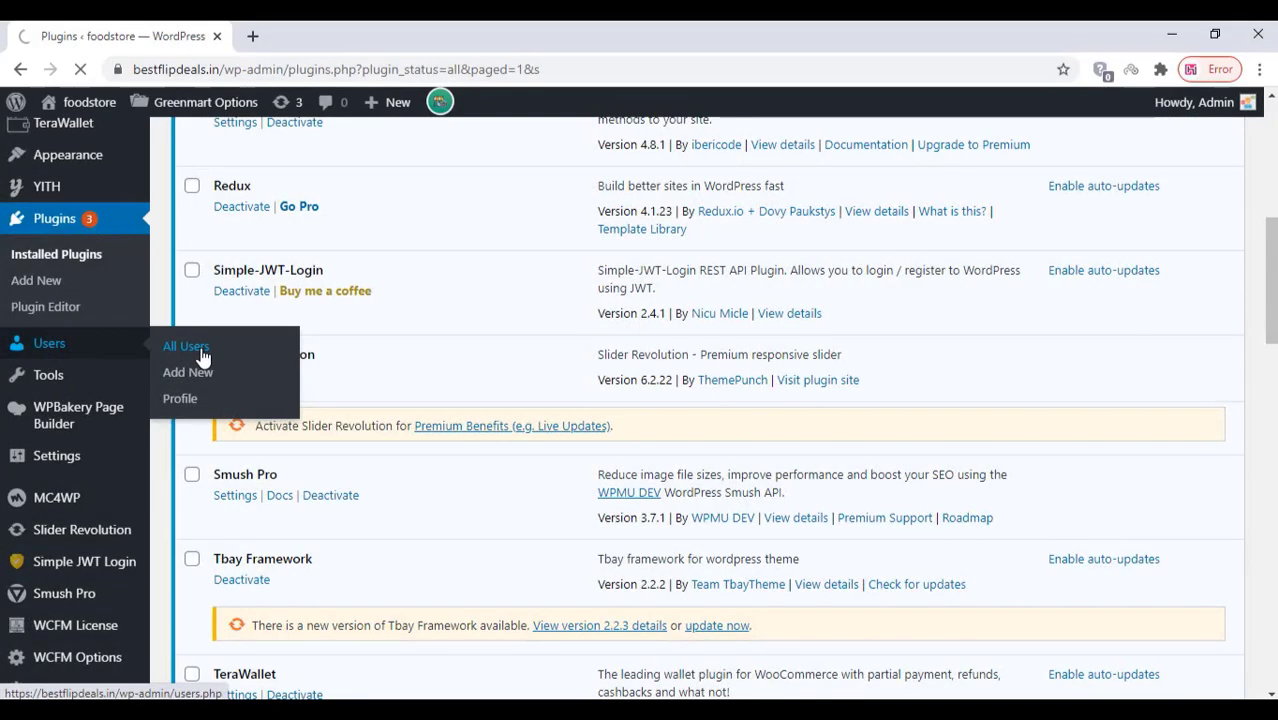
pyautogui.click(200, 350)
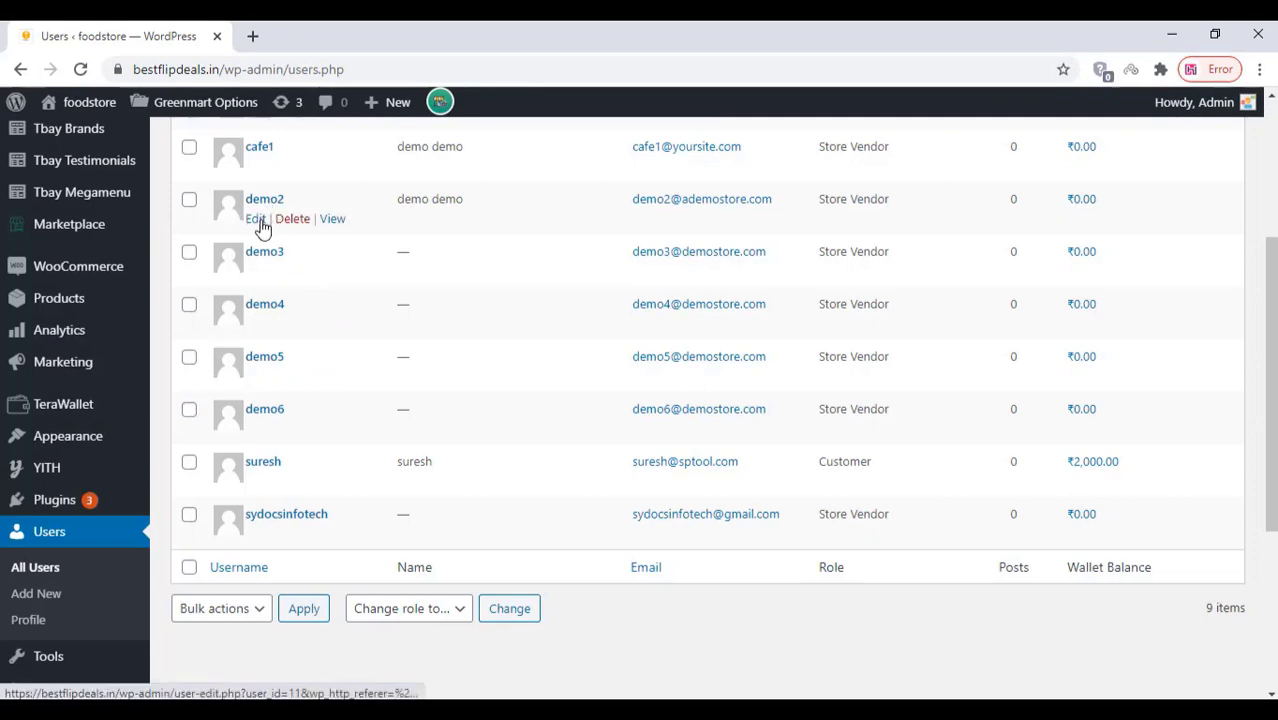
# - Give user demo2 the Delivery Person role, save it, and switch to the incognito storefront window
pyautogui.click(258, 221)
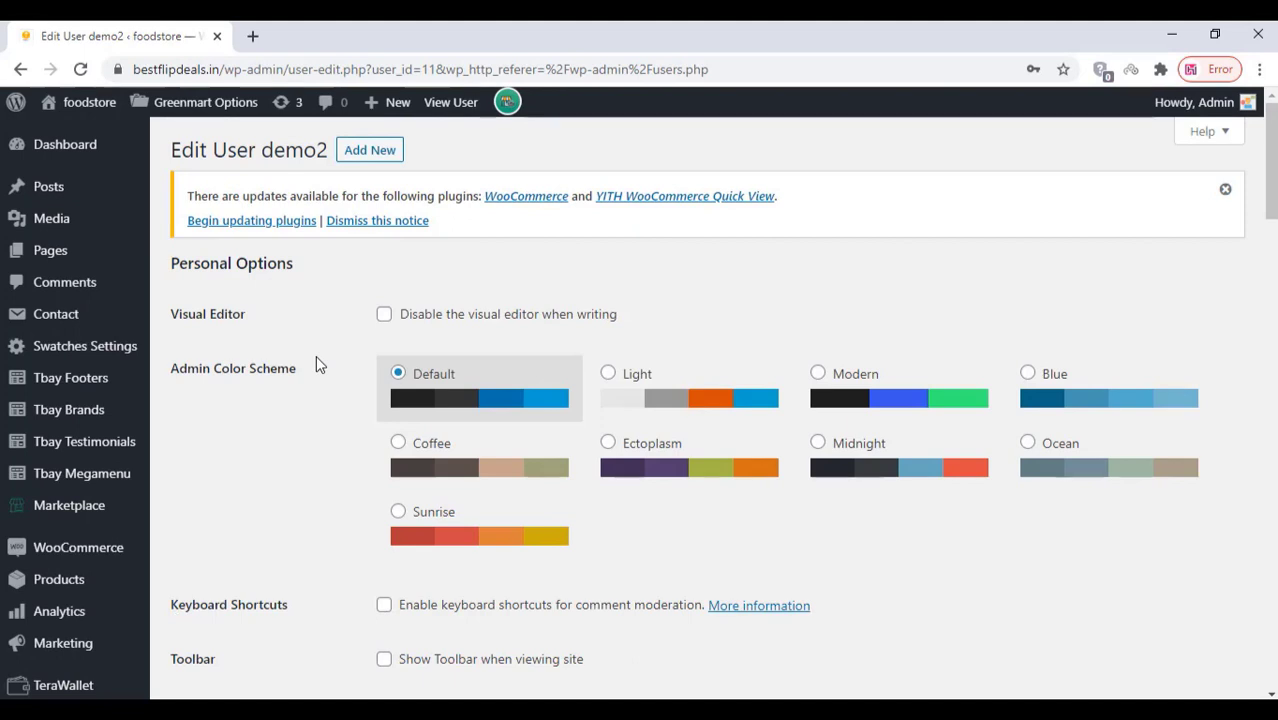
pyautogui.scroll(-5, 316, 357)
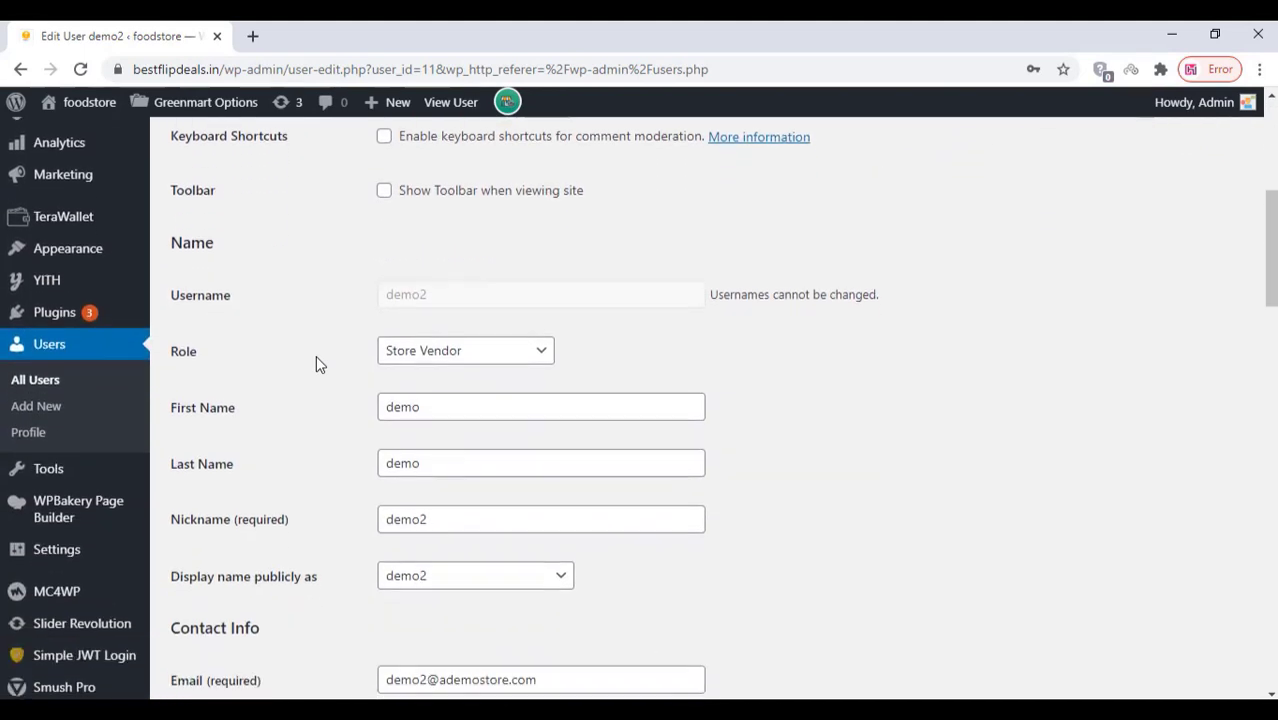
pyautogui.scroll(-1, 316, 355)
pyautogui.click(466, 259)
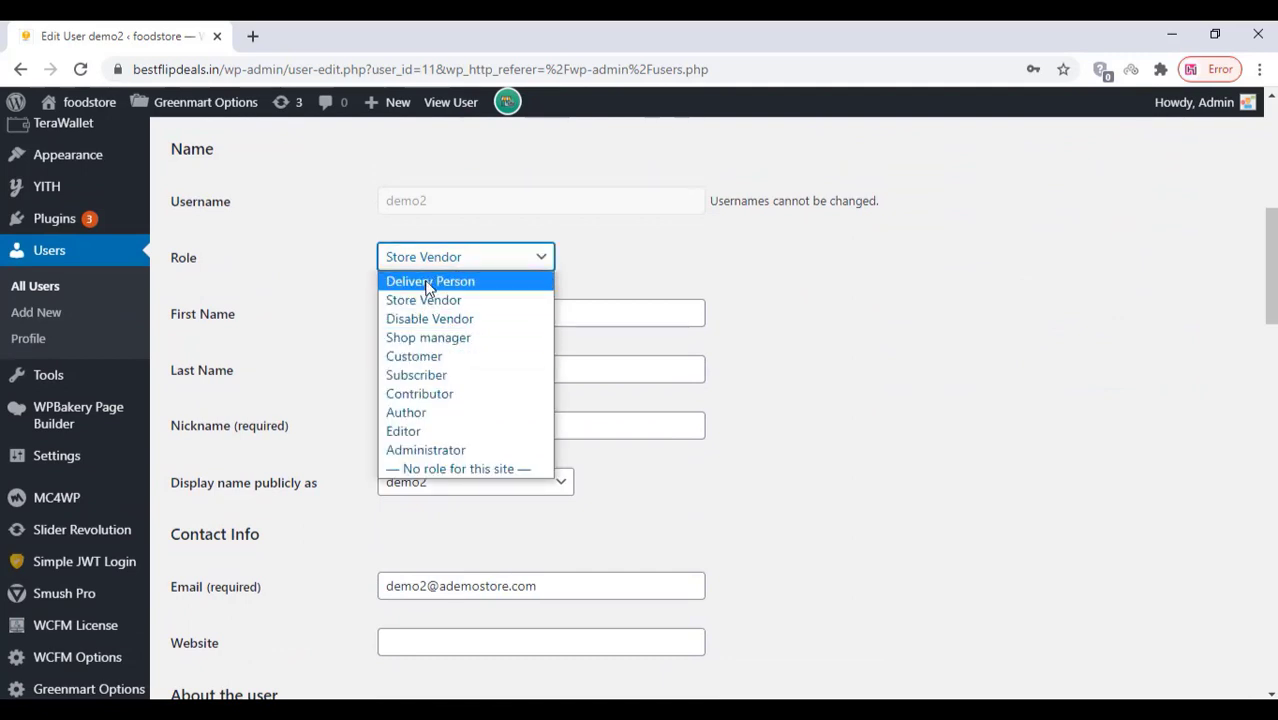
pyautogui.click(428, 284)
pyautogui.scroll(-5, 330, 355)
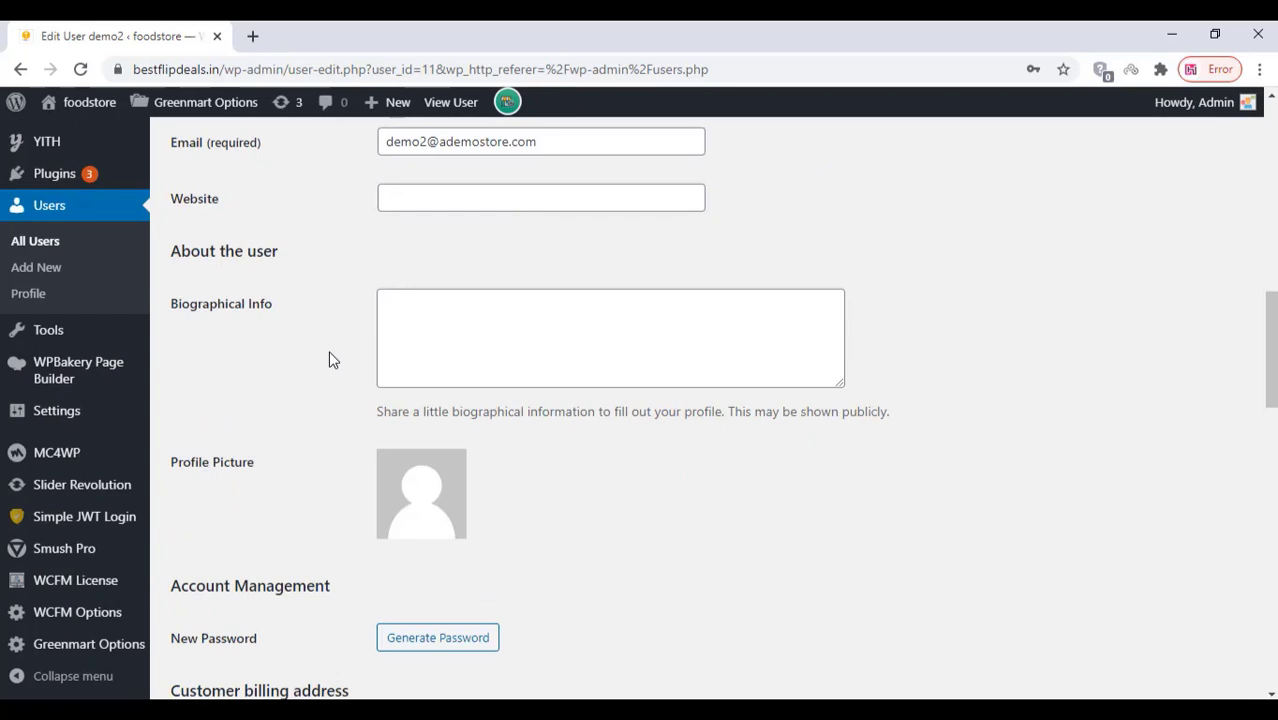
pyautogui.scroll(-5, 297, 474)
pyautogui.scroll(-5, 290, 485)
pyautogui.scroll(-5, 282, 490)
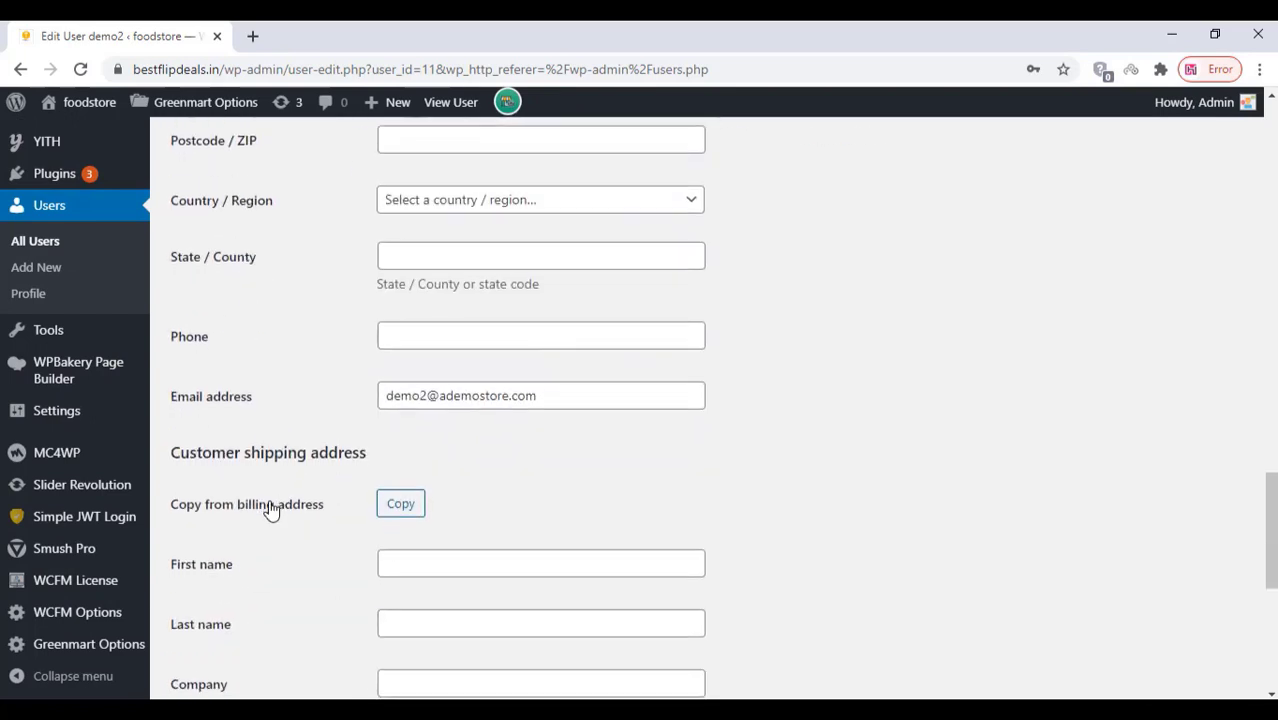
pyautogui.click(210, 656)
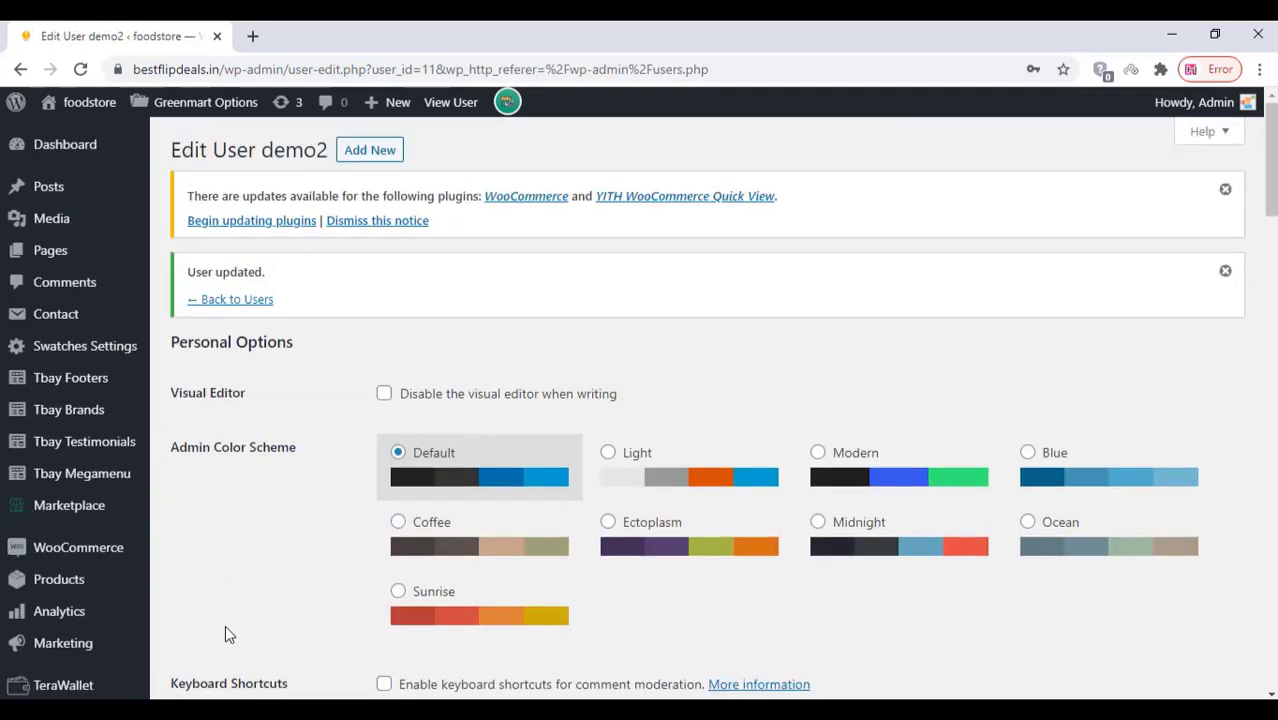
pyautogui.hotkey('alt', 'Tab')
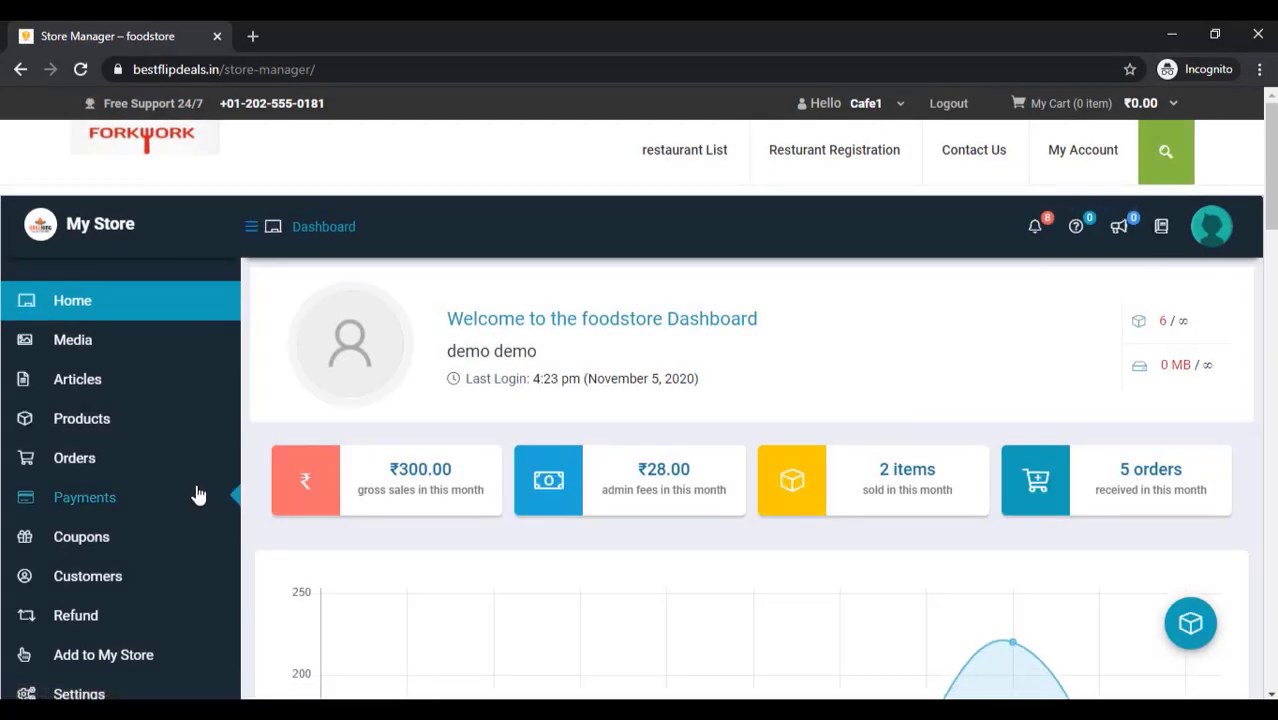
# - Add and submit a new delivery boy named manu in WCFM Store Manager
pyautogui.scroll(-2, 189, 472)
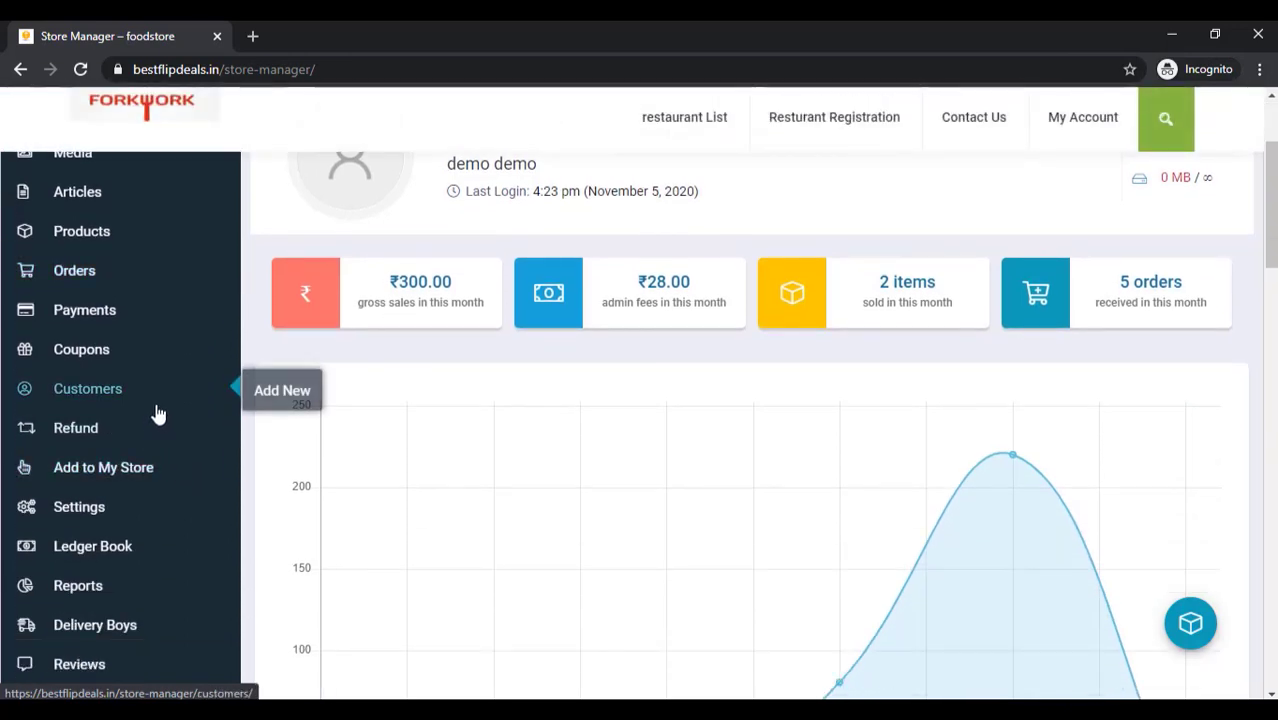
pyautogui.scroll(-2, 157, 413)
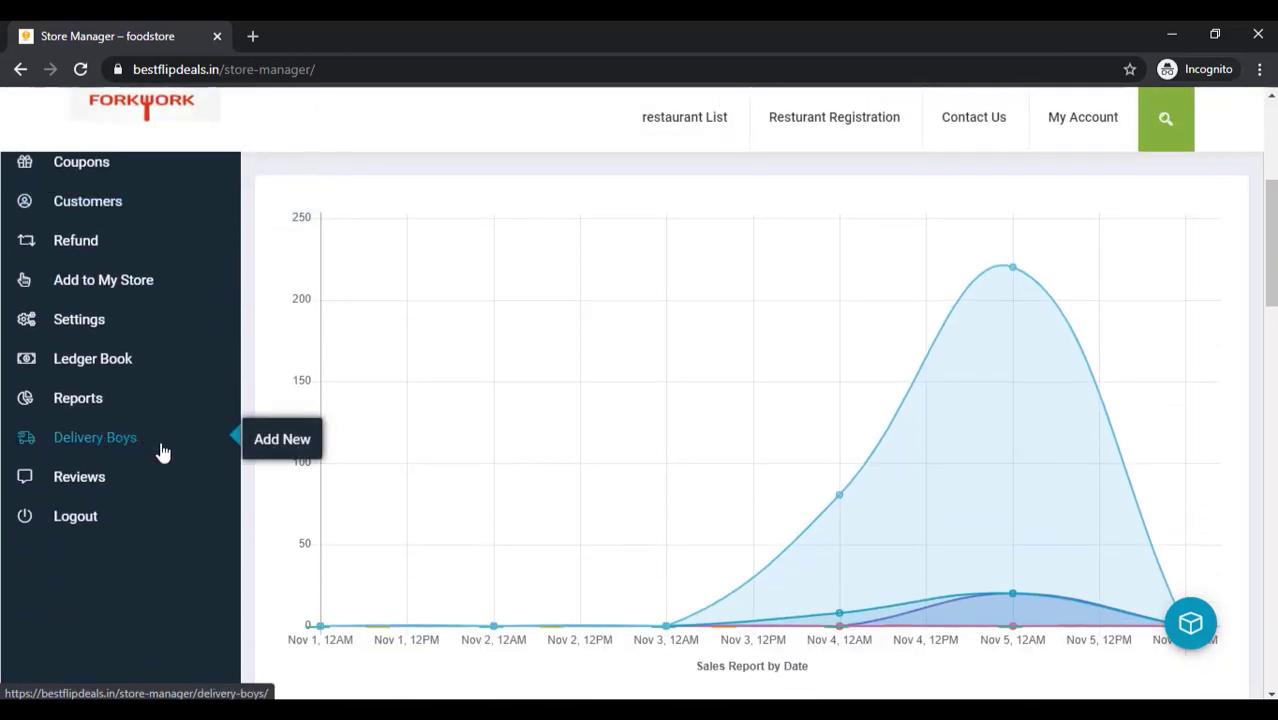
pyautogui.click(280, 445)
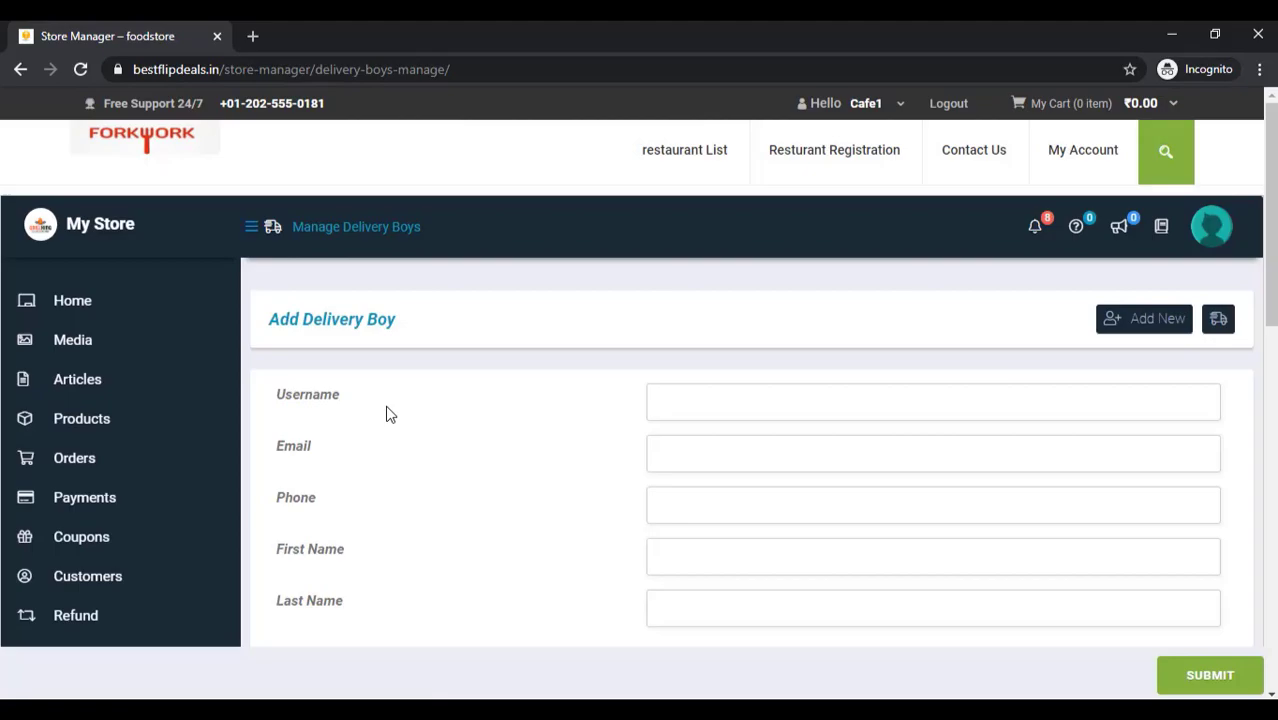
pyautogui.scroll(-1, 390, 415)
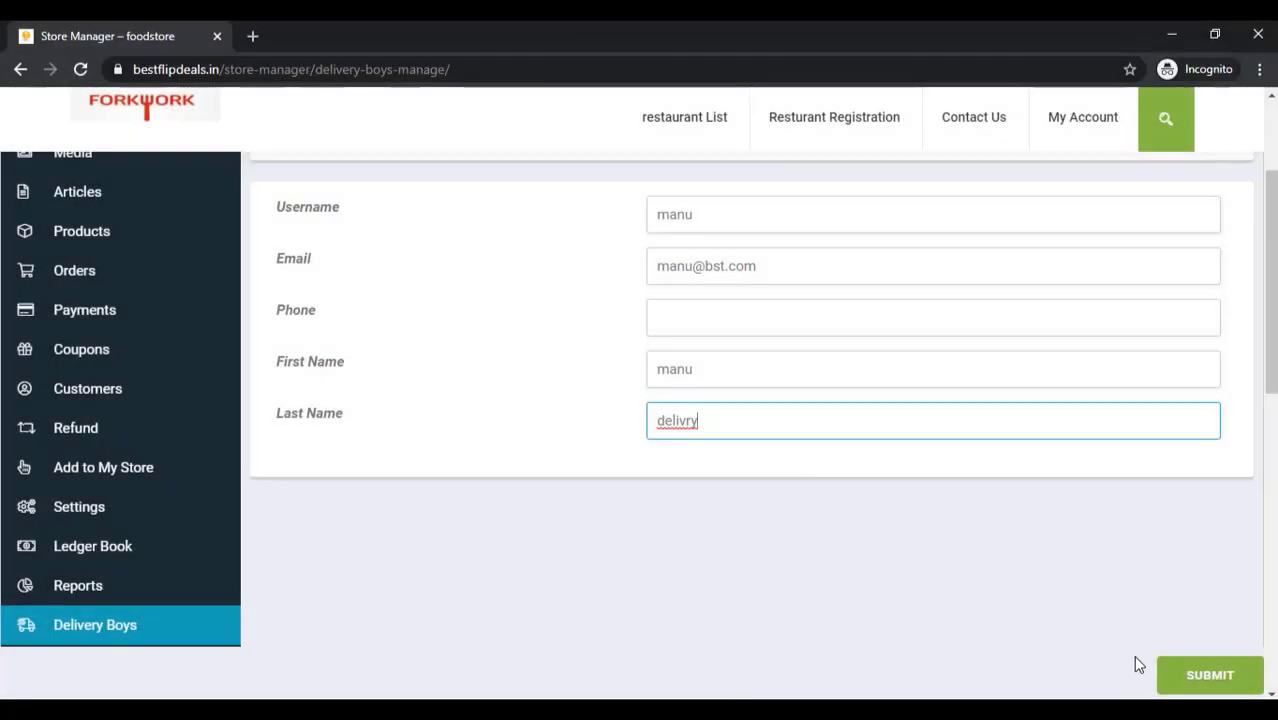
pyautogui.click(1220, 677)
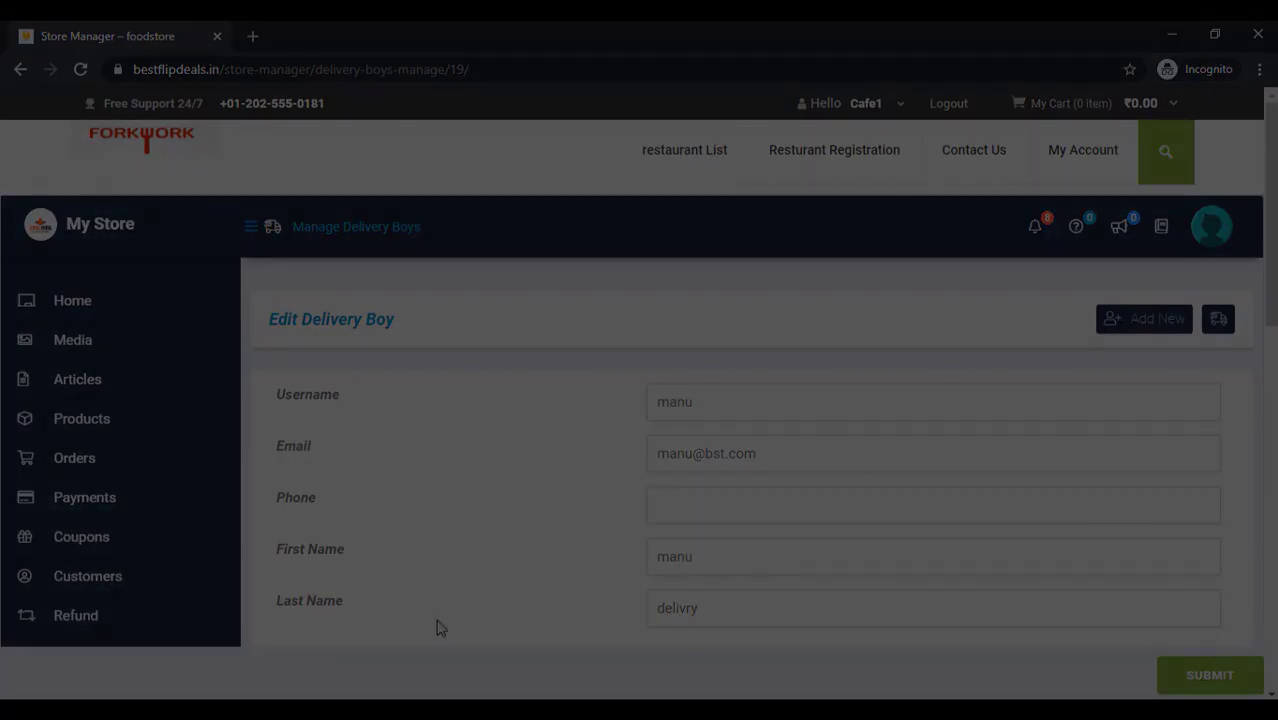
# - Scroll to the orders table showing #4704 and #4702 without delivery boys
pyautogui.scroll(-2, 564, 374)
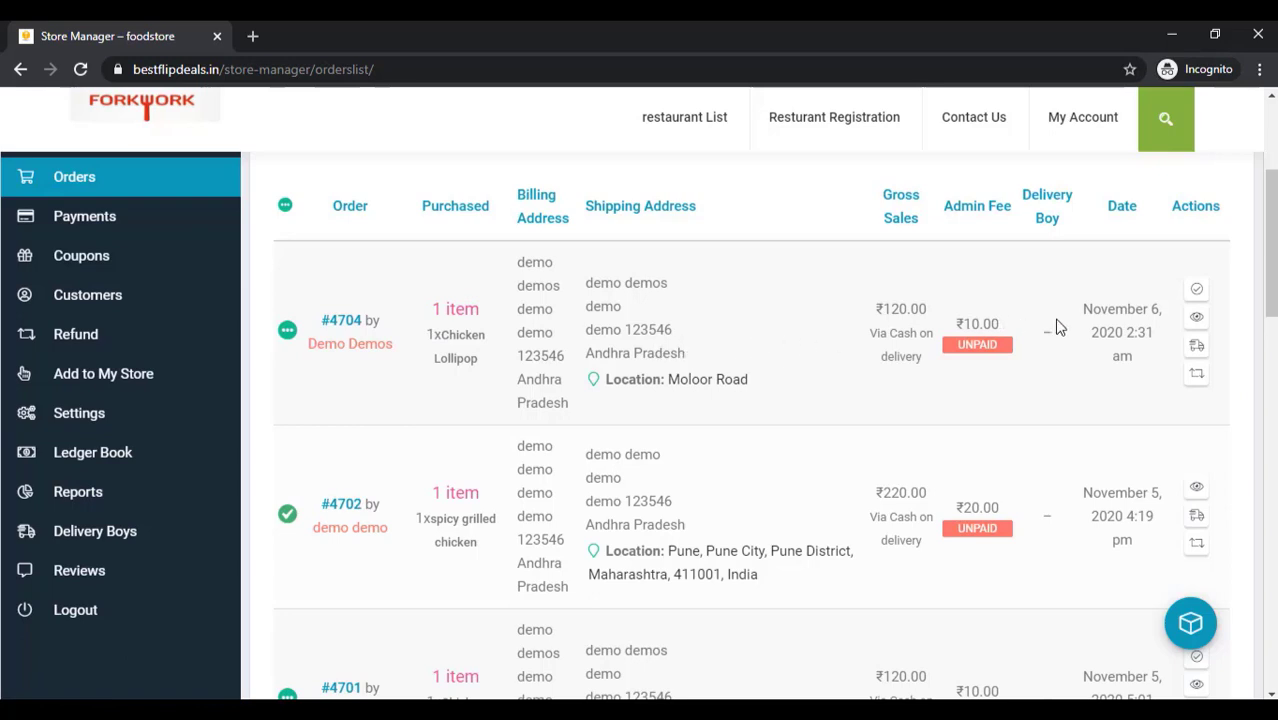
# - Assign the new delivery boy manu to order #4704
pyautogui.click(1197, 347)
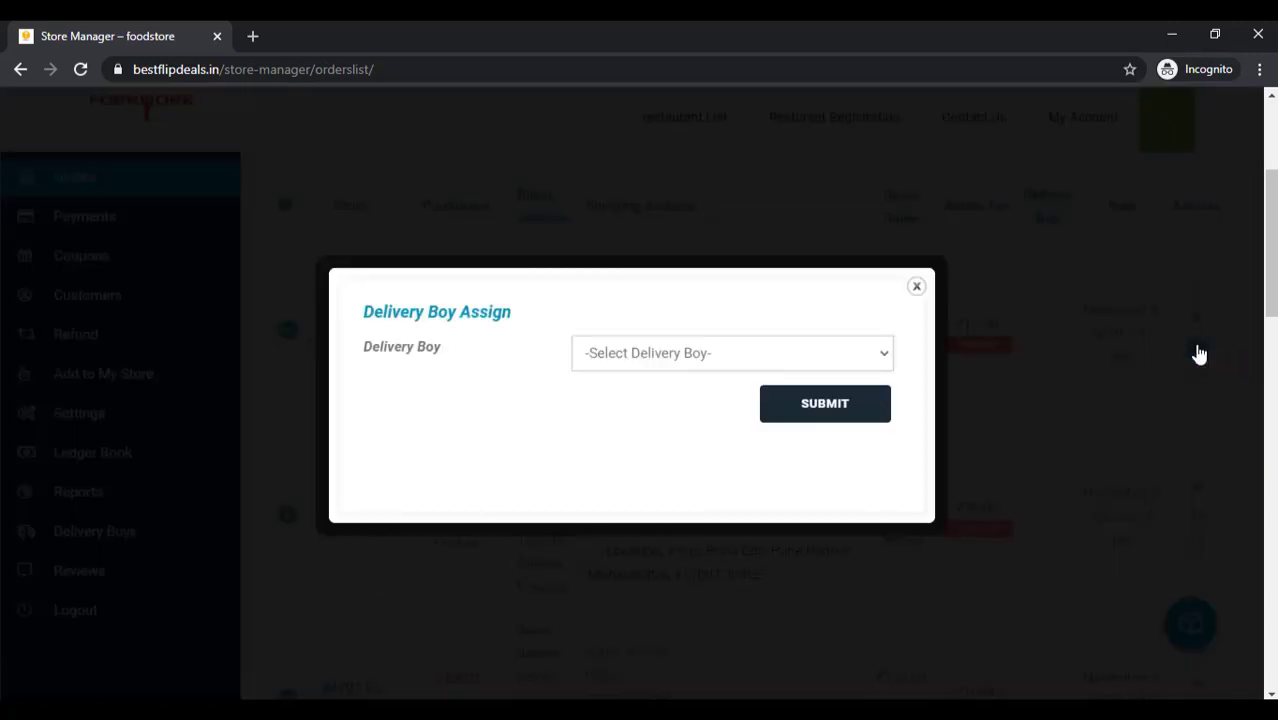
pyautogui.click(786, 356)
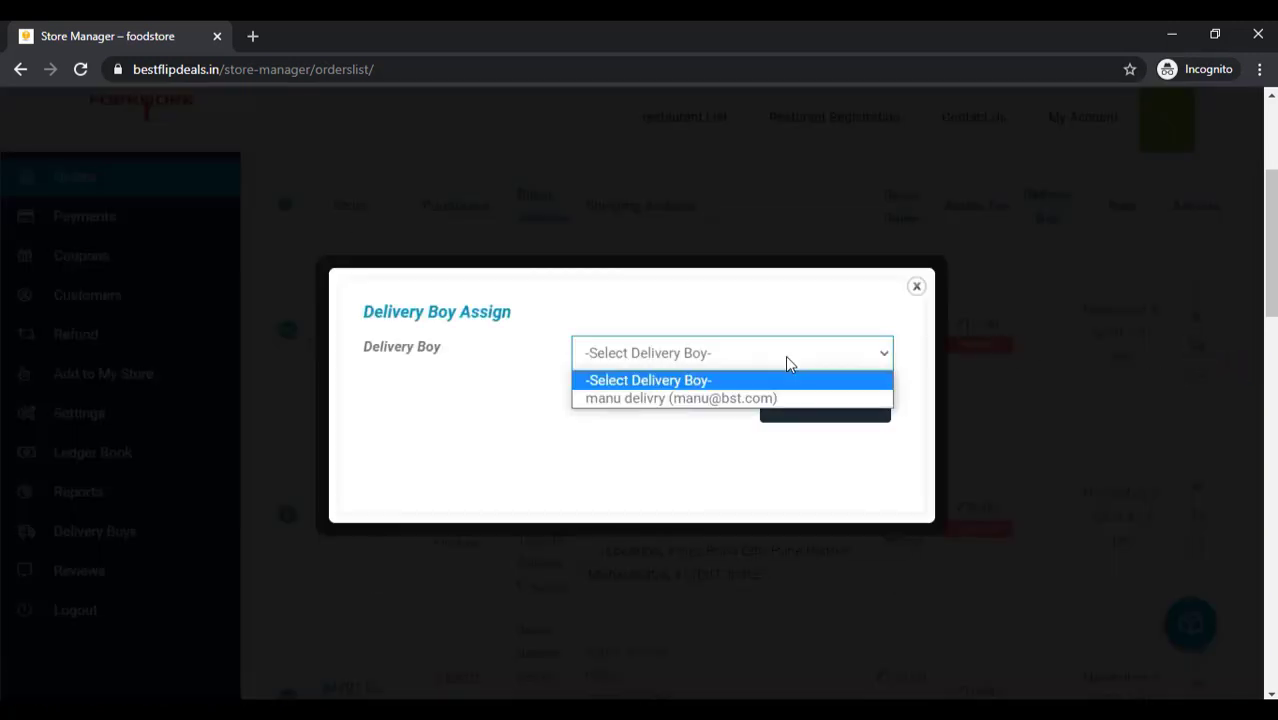
pyautogui.click(653, 399)
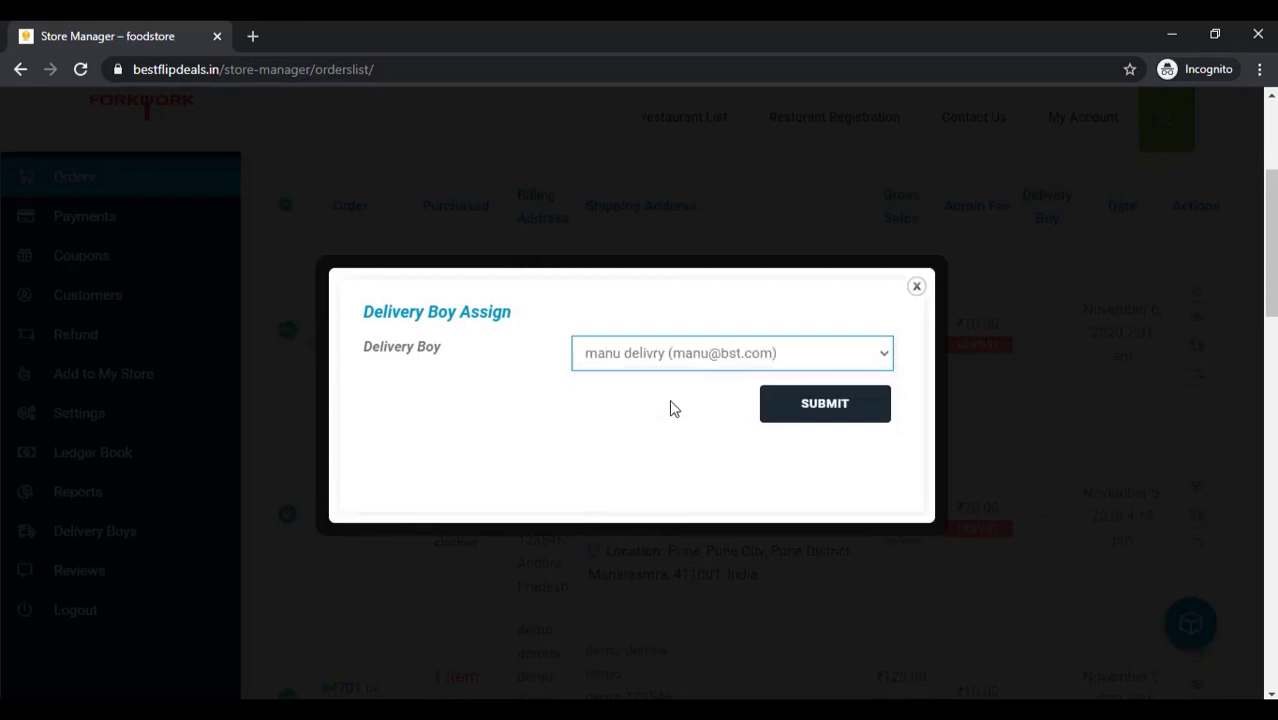
pyautogui.click(831, 412)
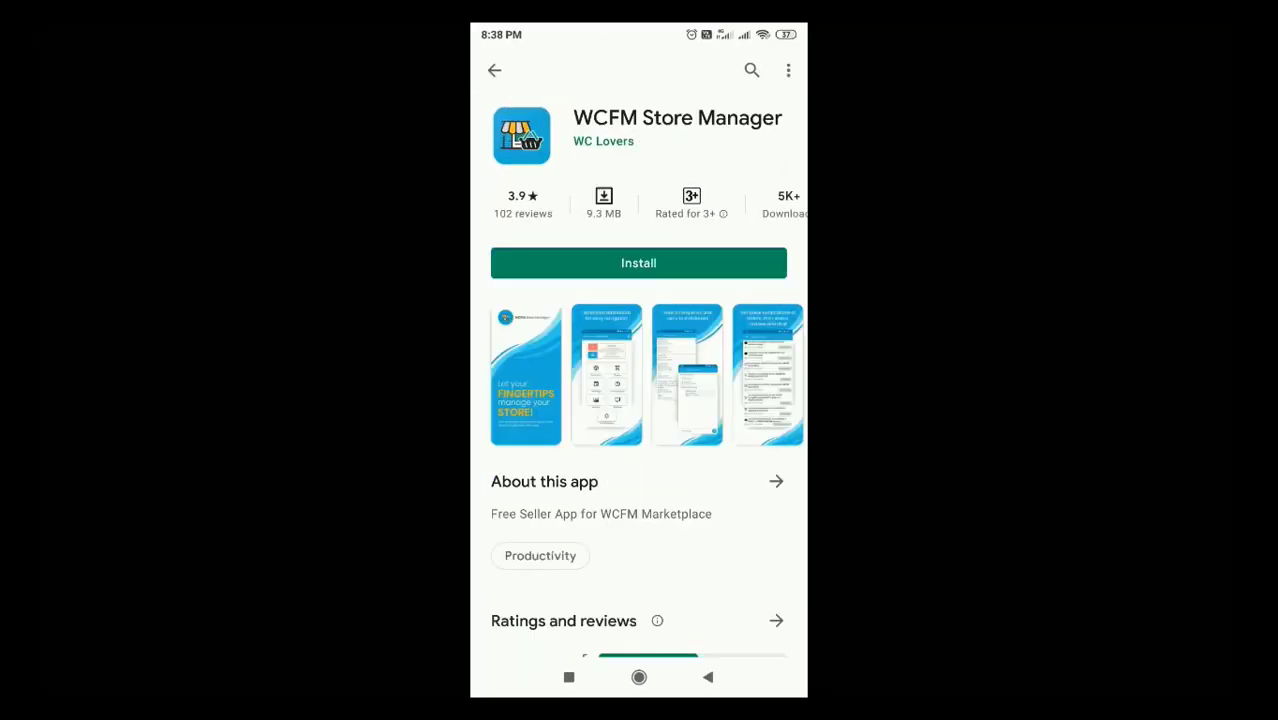
# - Install the WCFM Store Manager app and return to the WCFM Delivery app's store page
pyautogui.click(638, 262)
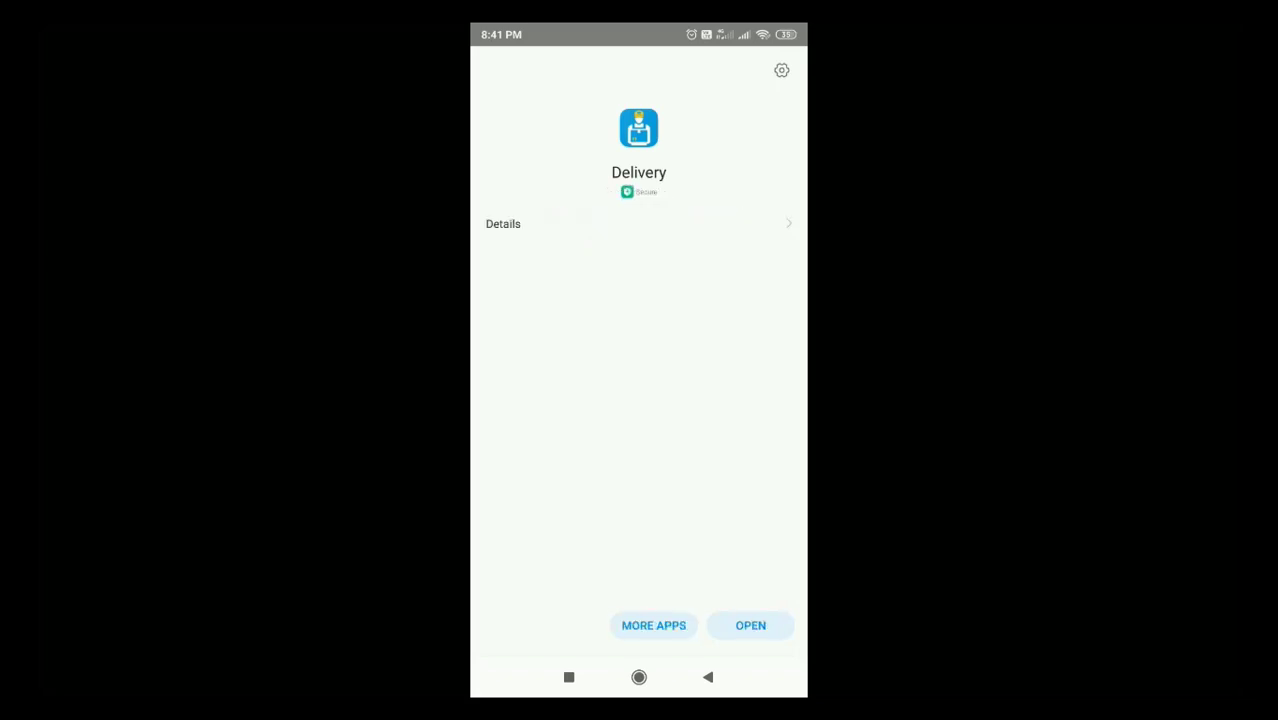
pyautogui.press('Escape')
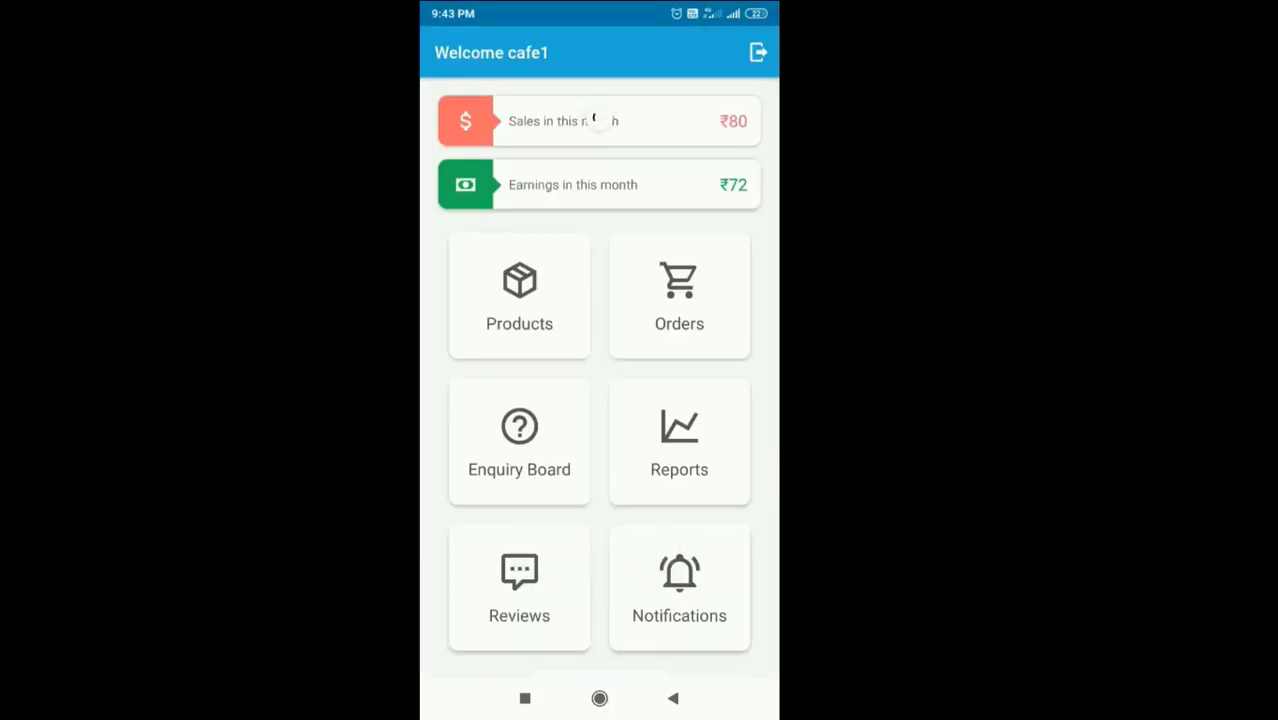
# - Turn on Manage Stock for spicy grilled chicken with a stock quantity of 2
pyautogui.click(519, 296)
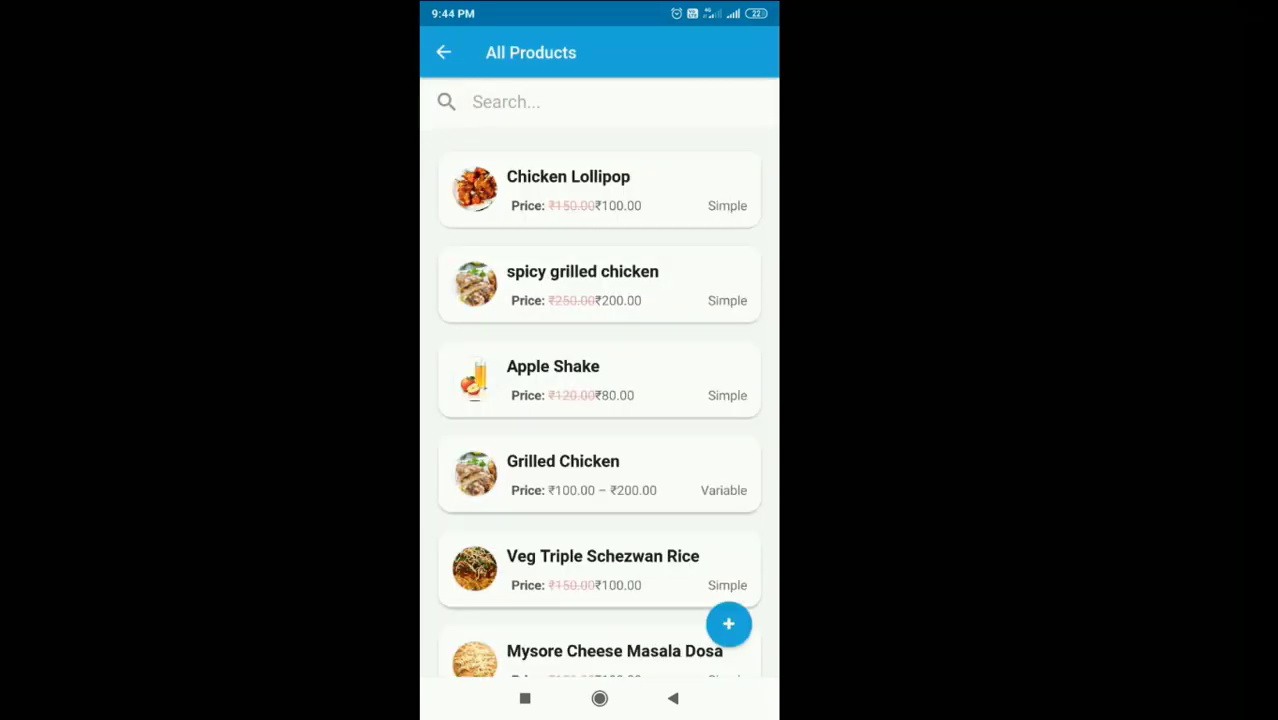
pyautogui.click(582, 285)
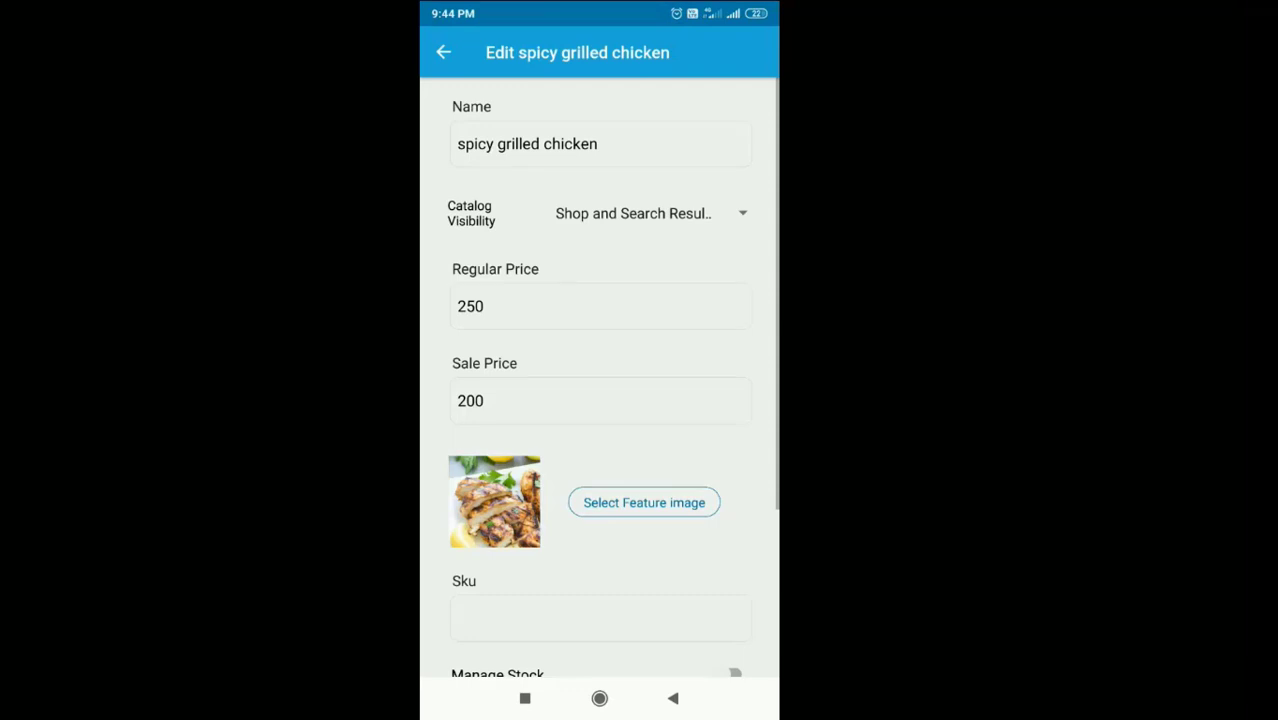
pyautogui.scroll(-5, 600, 380)
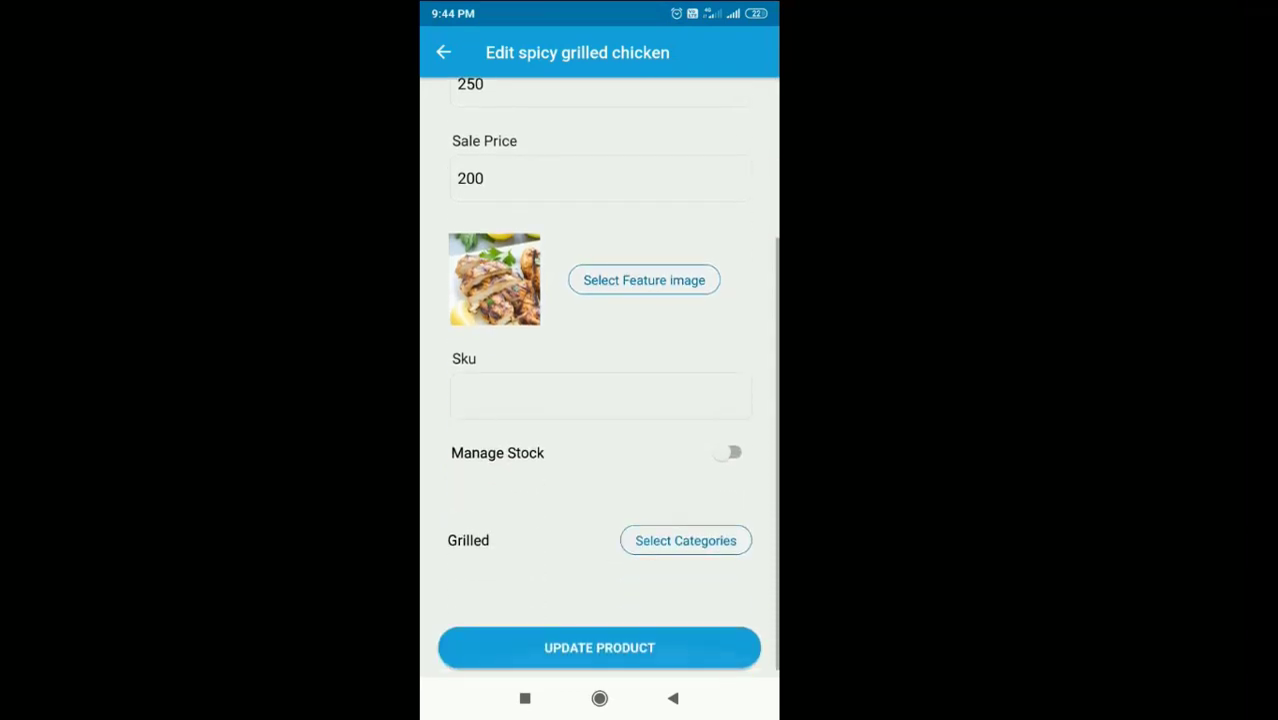
pyautogui.click(731, 452)
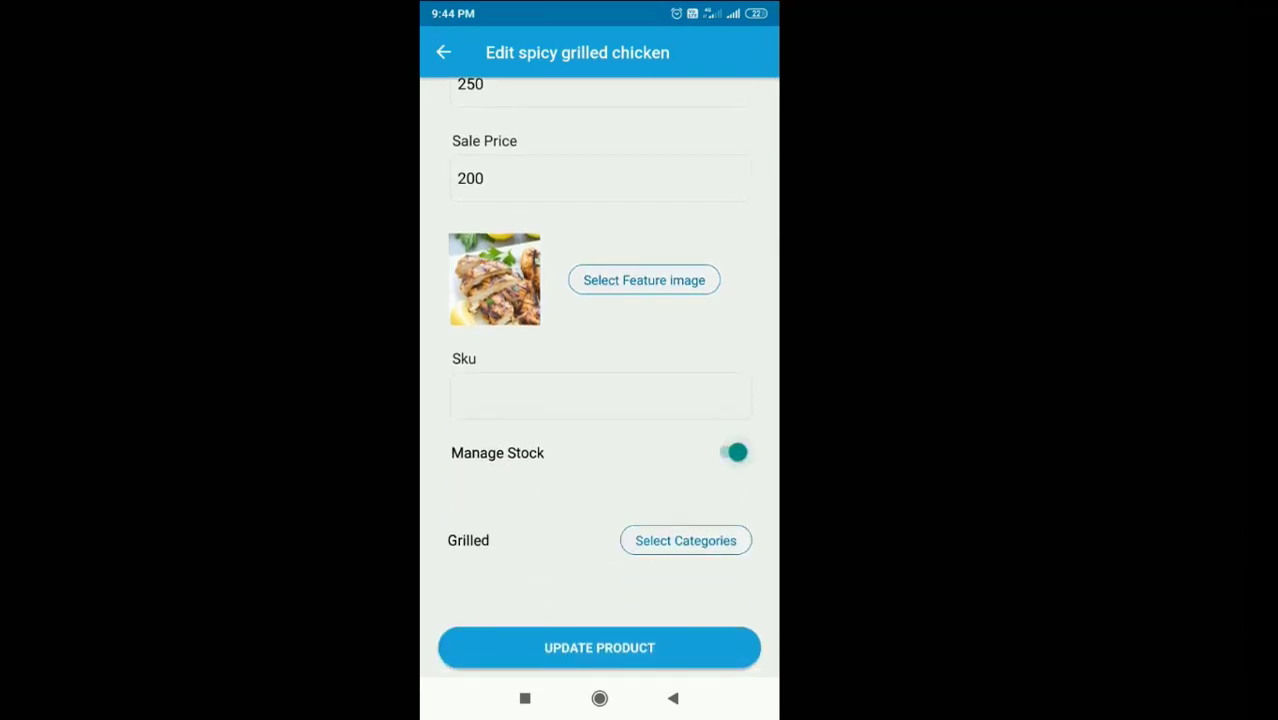
pyautogui.scroll(-2, 600, 380)
pyautogui.click(600, 434)
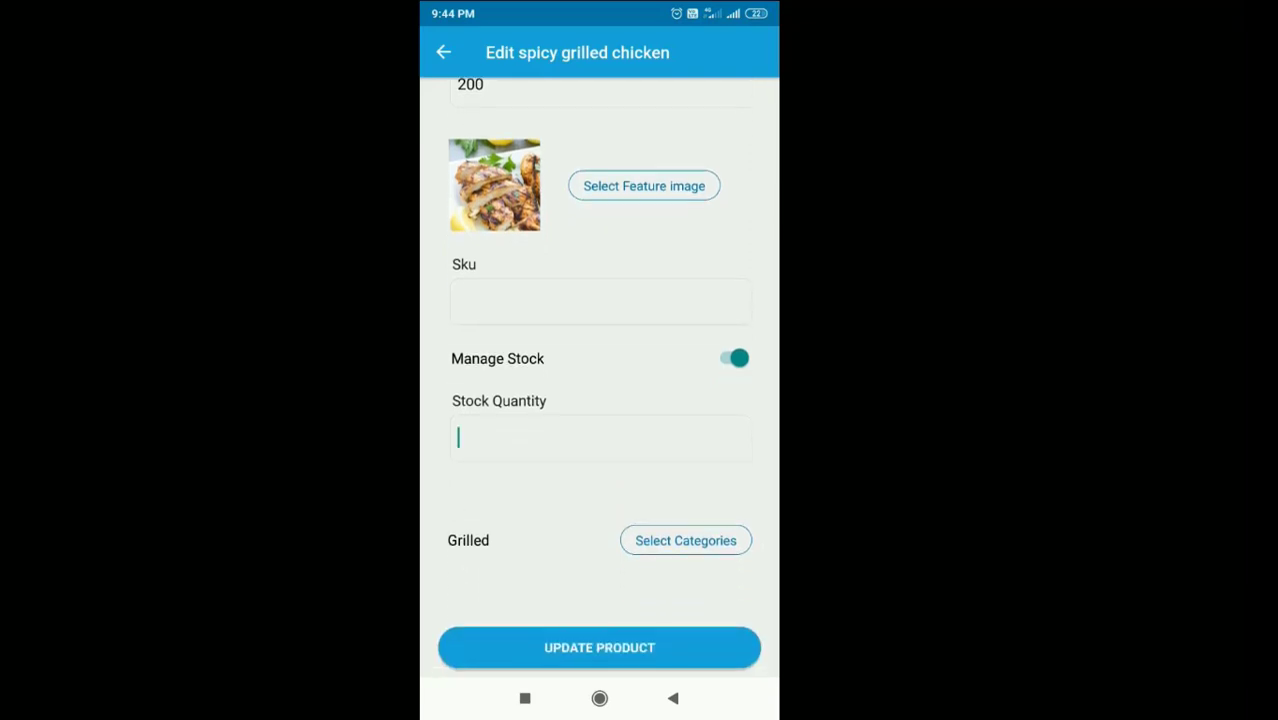
pyautogui.write('2')
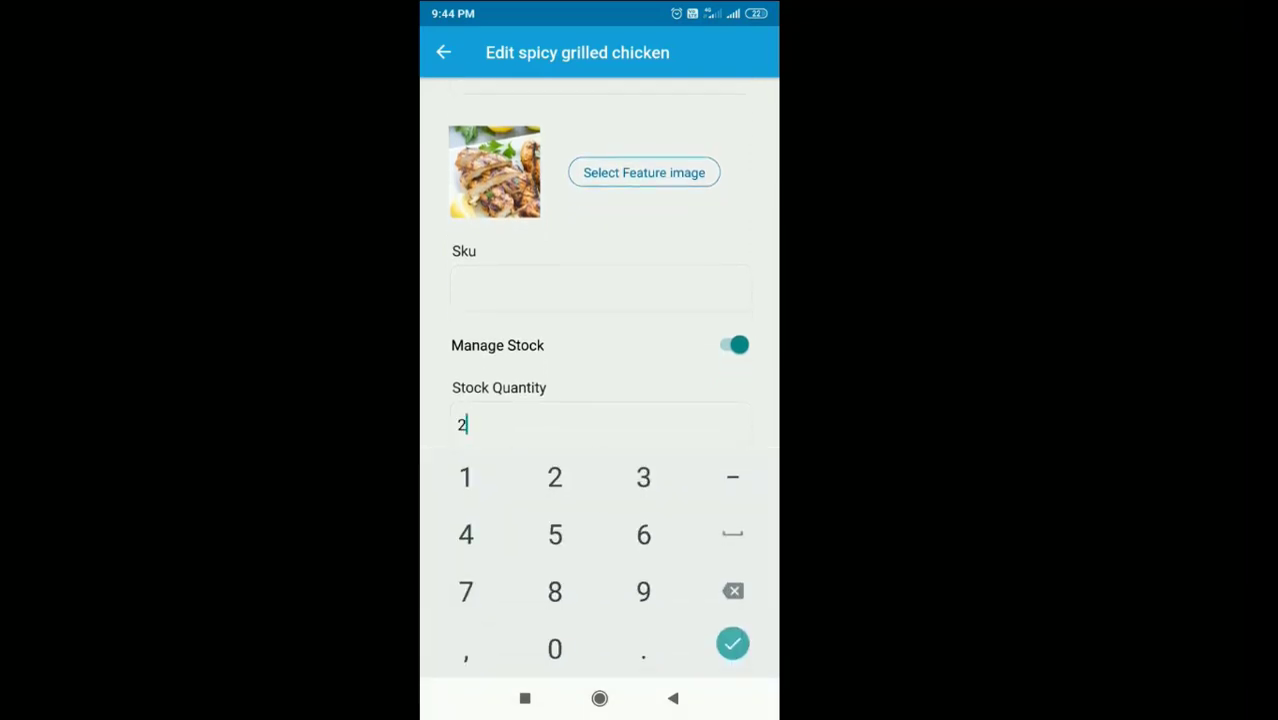
pyautogui.press('Return')
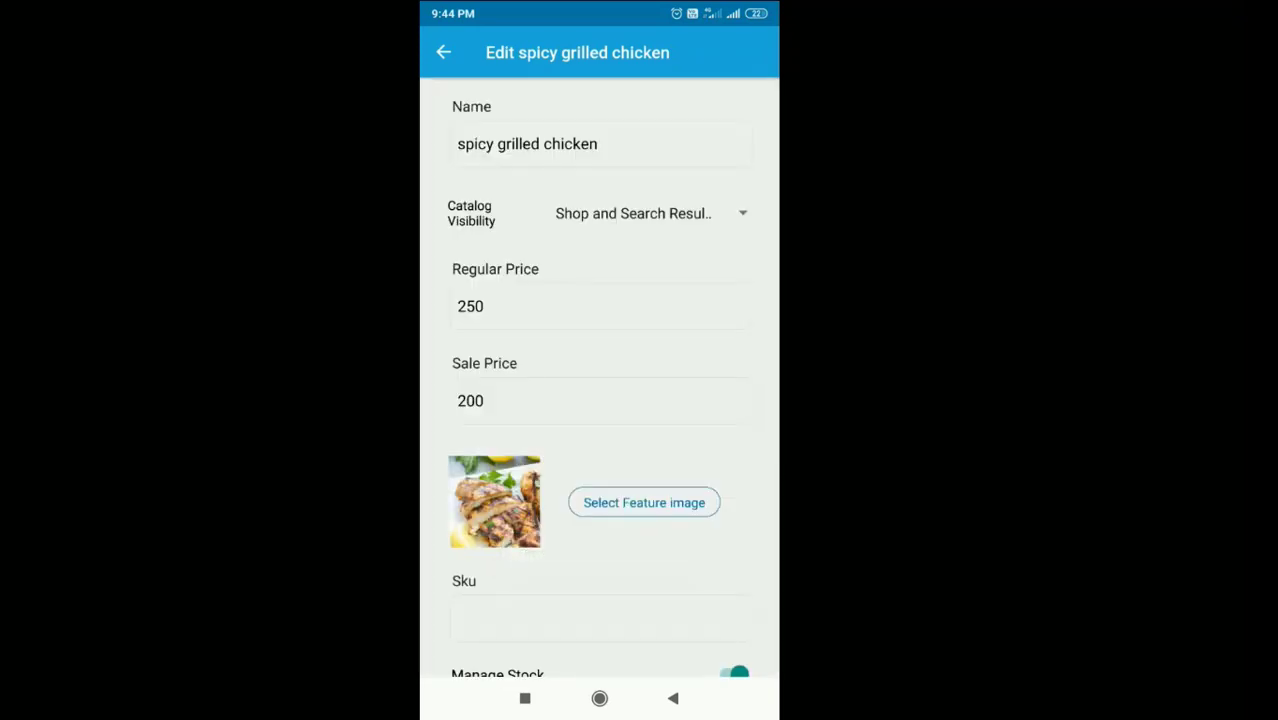
# - Go back to the store dashboard, view the orders list, and return to the dashboard
pyautogui.click(673, 698)
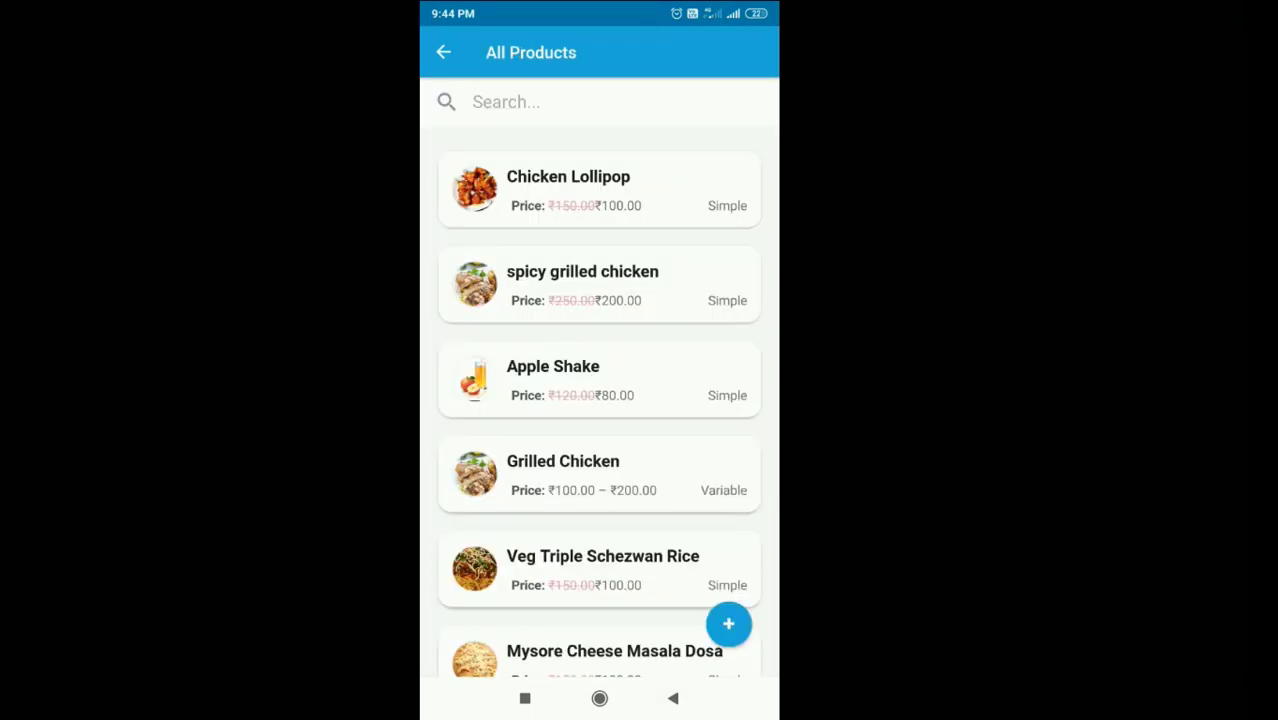
pyautogui.click(673, 698)
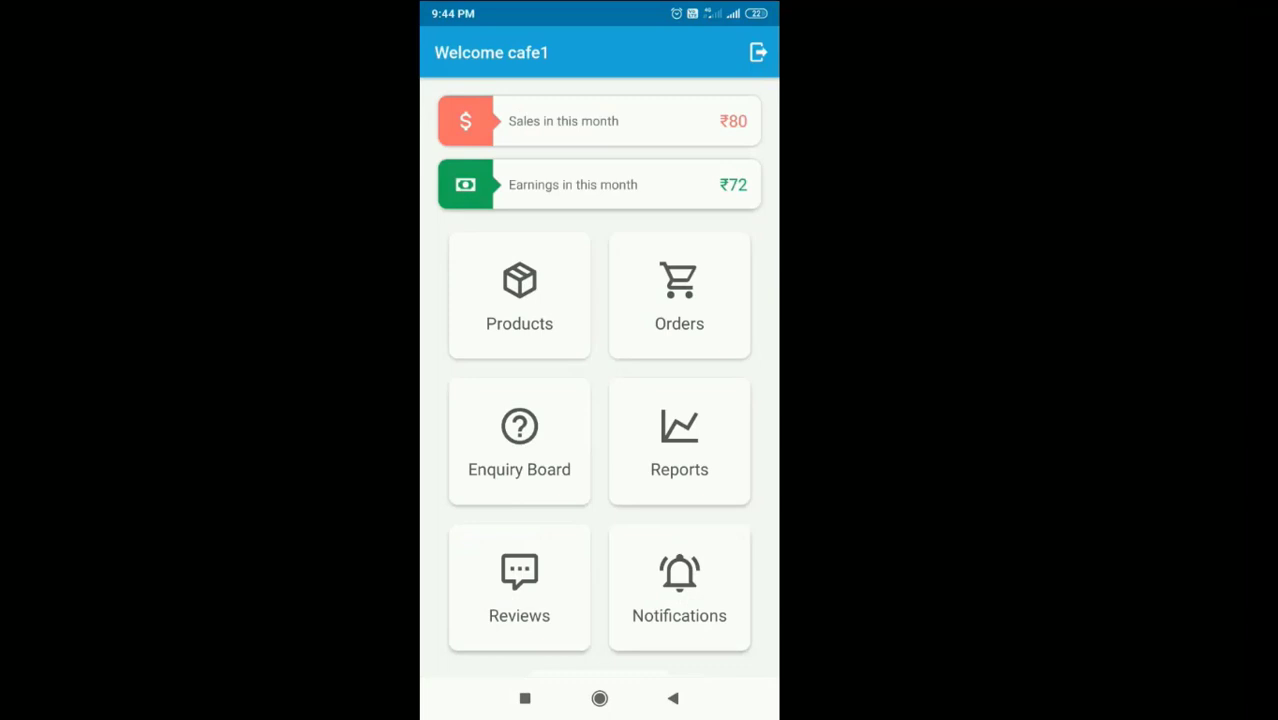
pyautogui.click(679, 295)
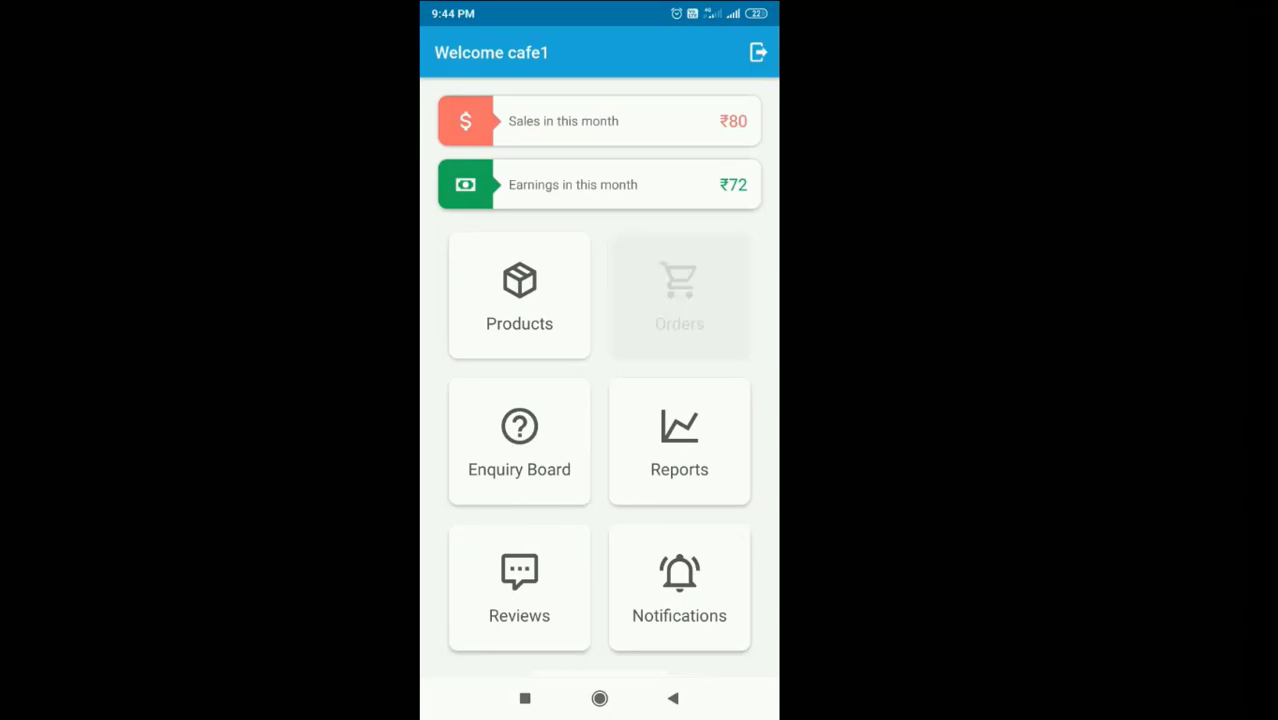
pyautogui.click(673, 698)
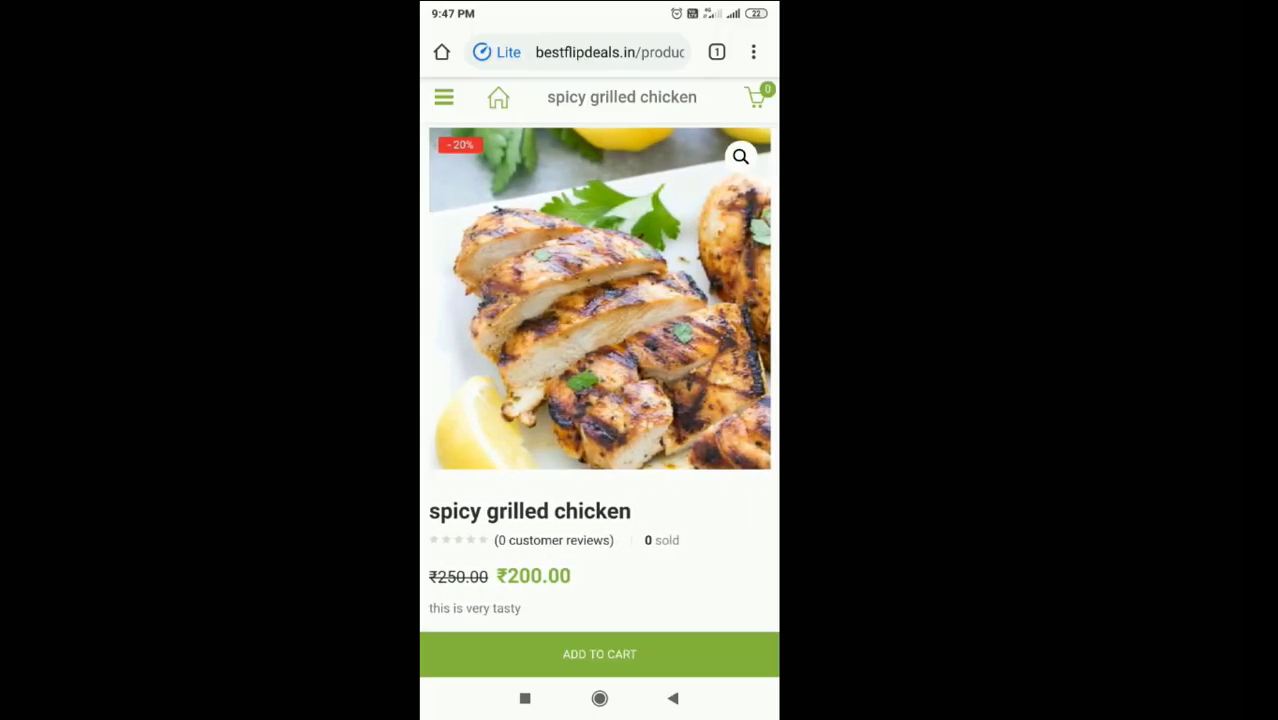
# - Add spicy grilled chicken to the cart (₹220 with shipping) and proceed to checkout
pyautogui.scroll(-3, 599, 350)
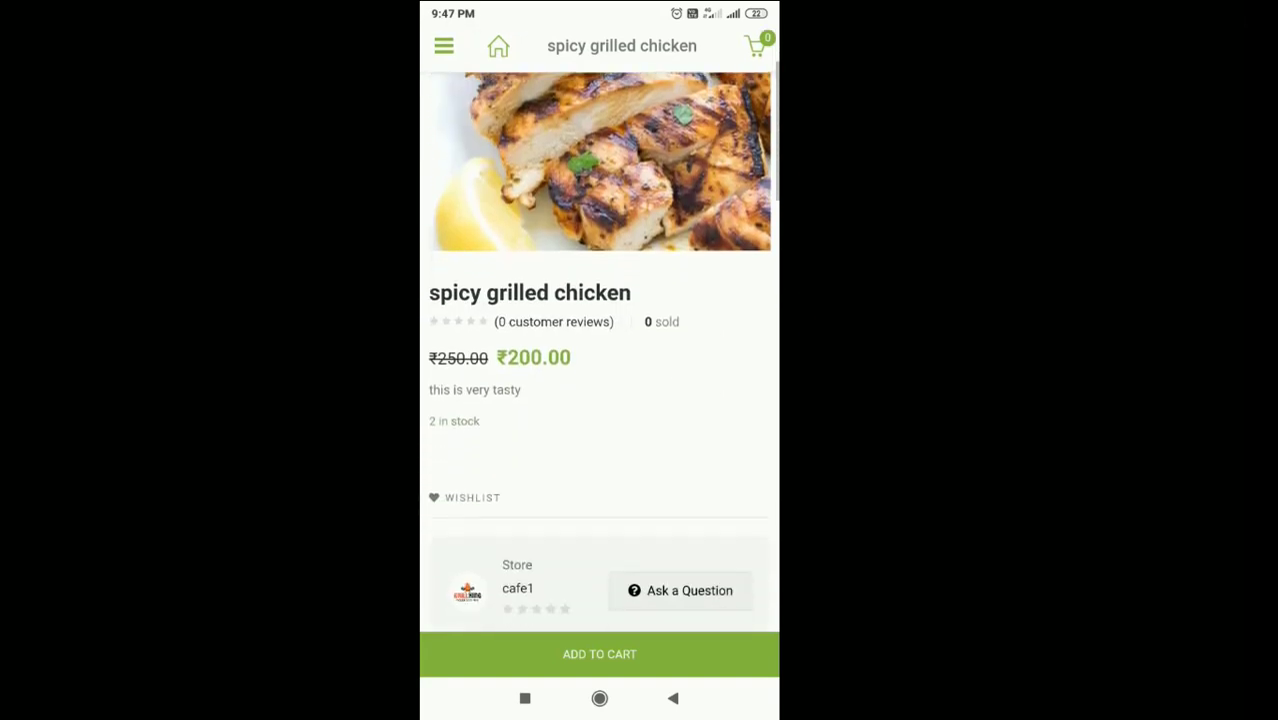
pyautogui.scroll(-3, 599, 350)
pyautogui.scroll(-2, 599, 350)
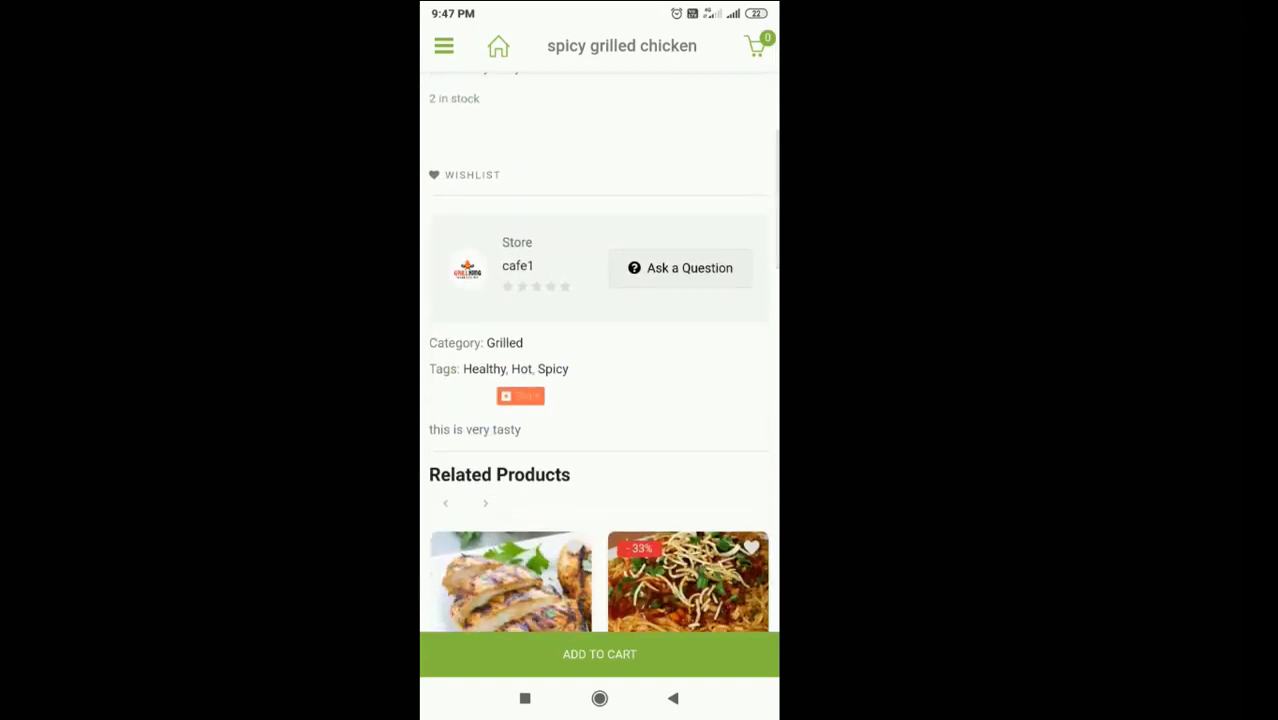
pyautogui.scroll(-4, 599, 350)
pyautogui.scroll(3, 599, 350)
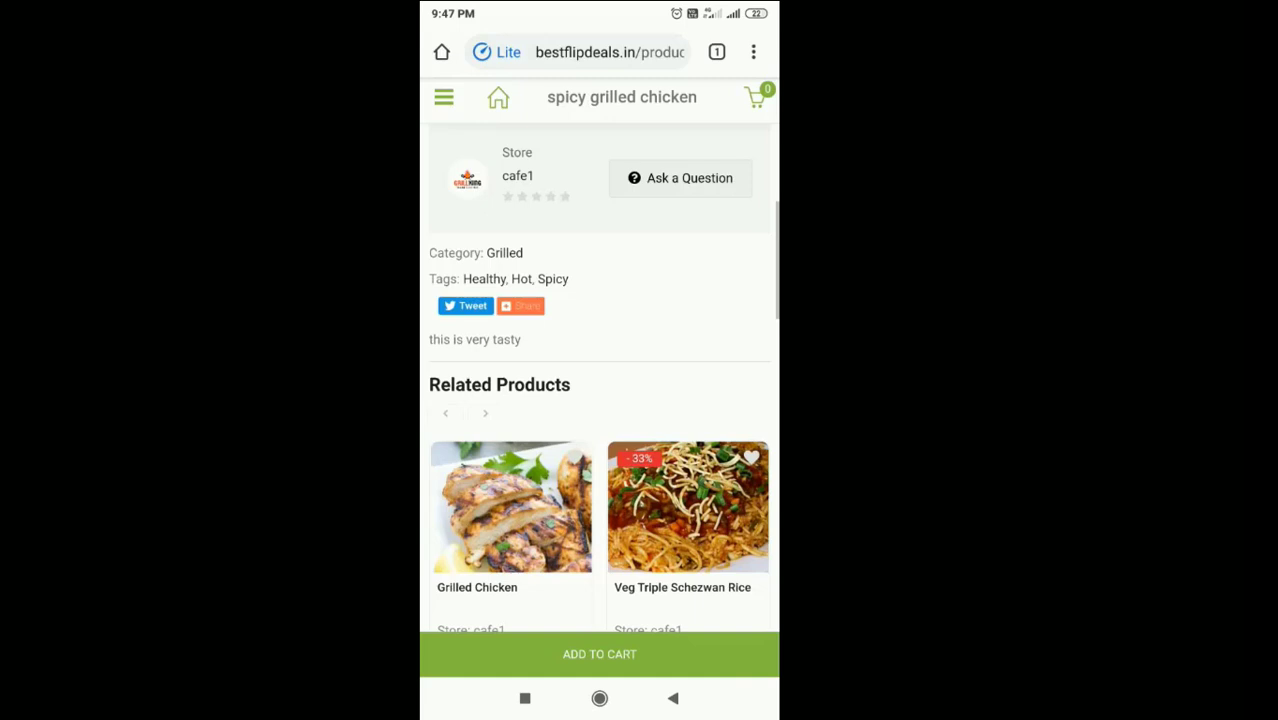
pyautogui.scroll(3, 599, 350)
pyautogui.scroll(3, 599, 350)
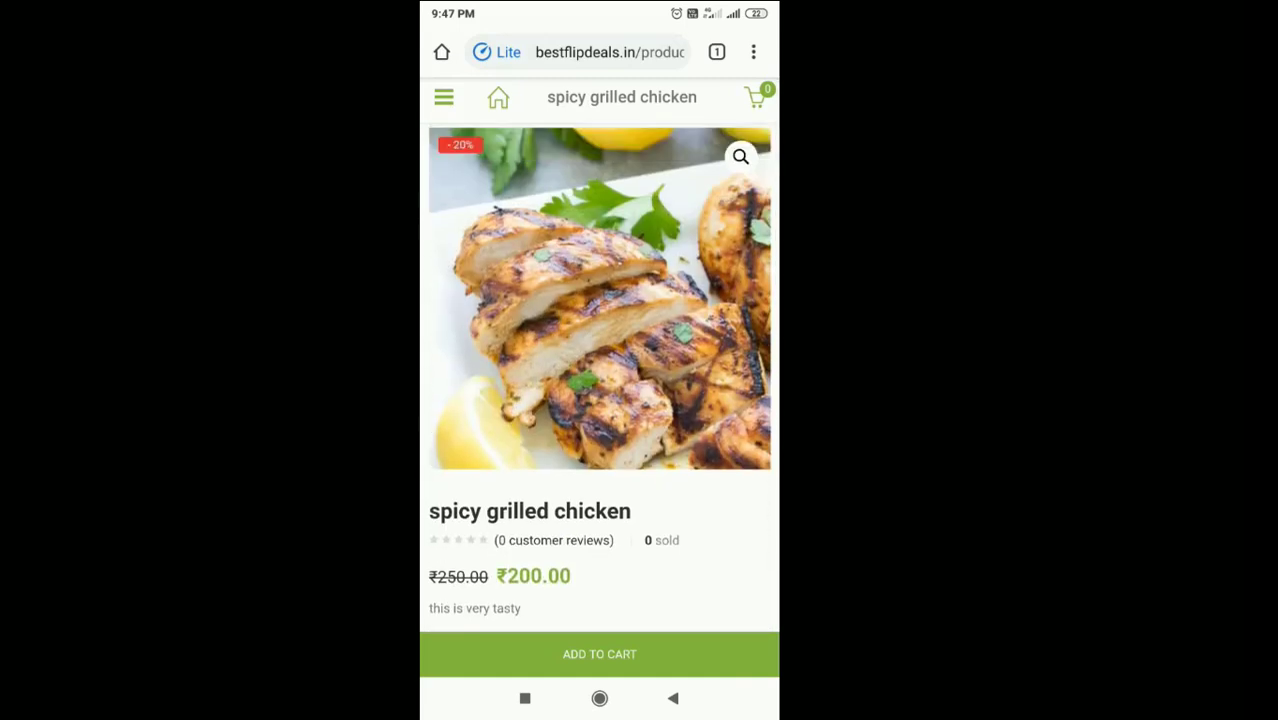
pyautogui.click(599, 654)
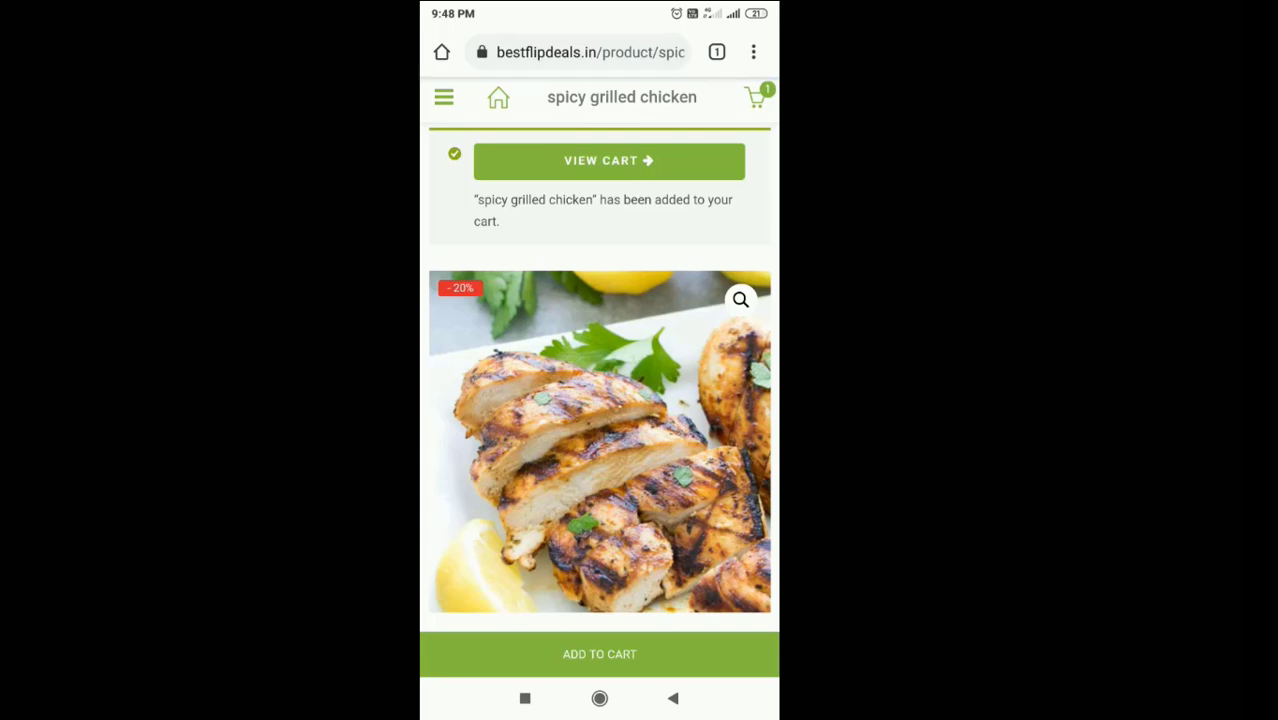
pyautogui.click(608, 160)
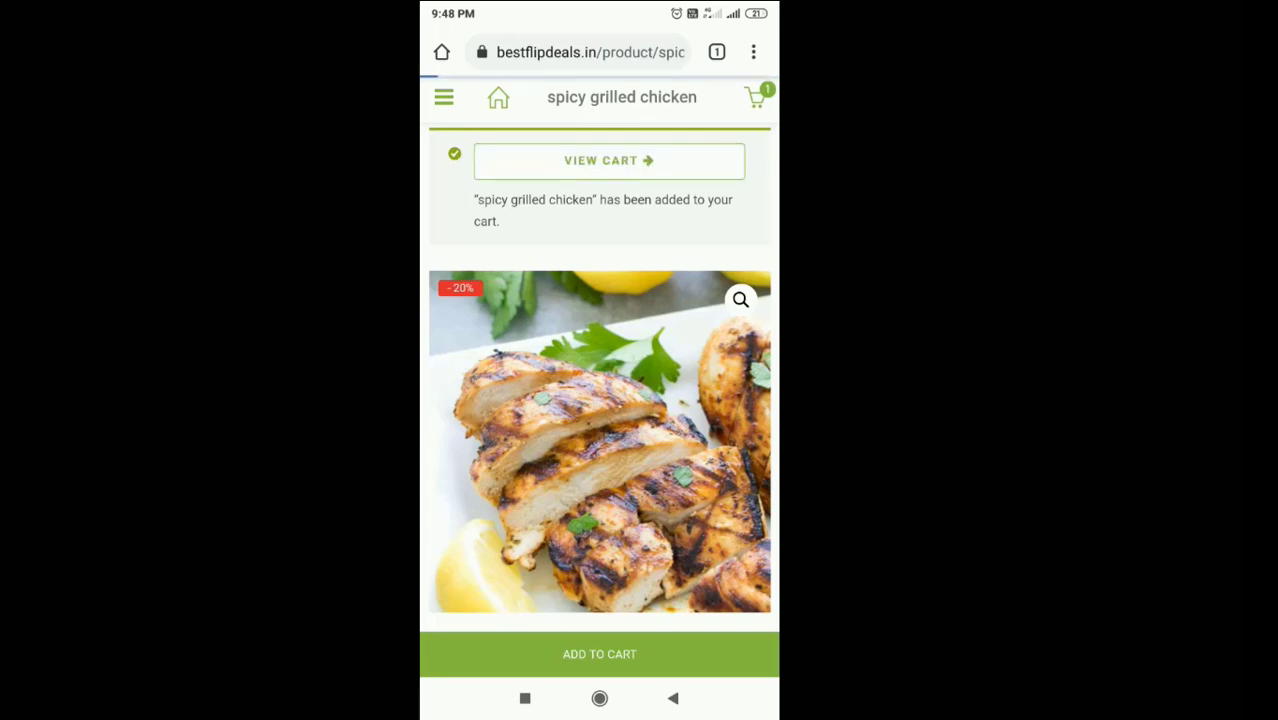
pyautogui.click(599, 656)
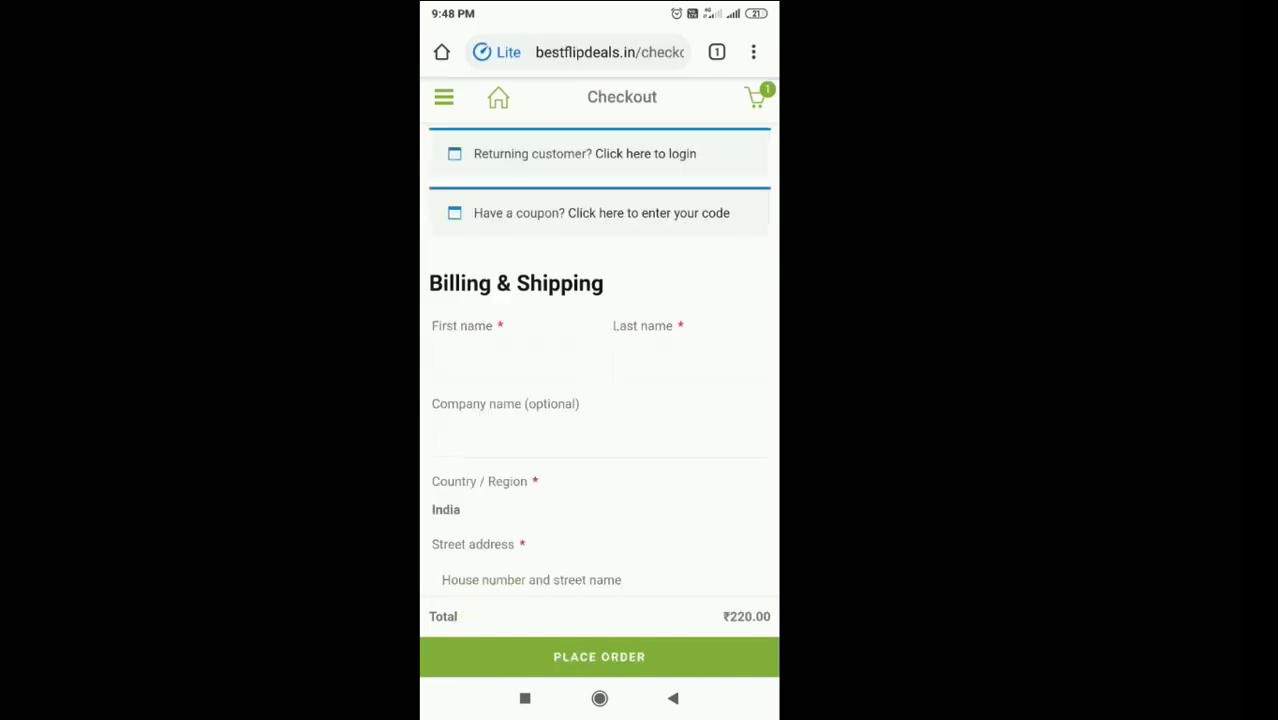
# - Accept the terms and place the cash-on-delivery order for spicy grilled chicken
pyautogui.scroll(-2, 599, 360)
pyautogui.scroll(-3, 599, 360)
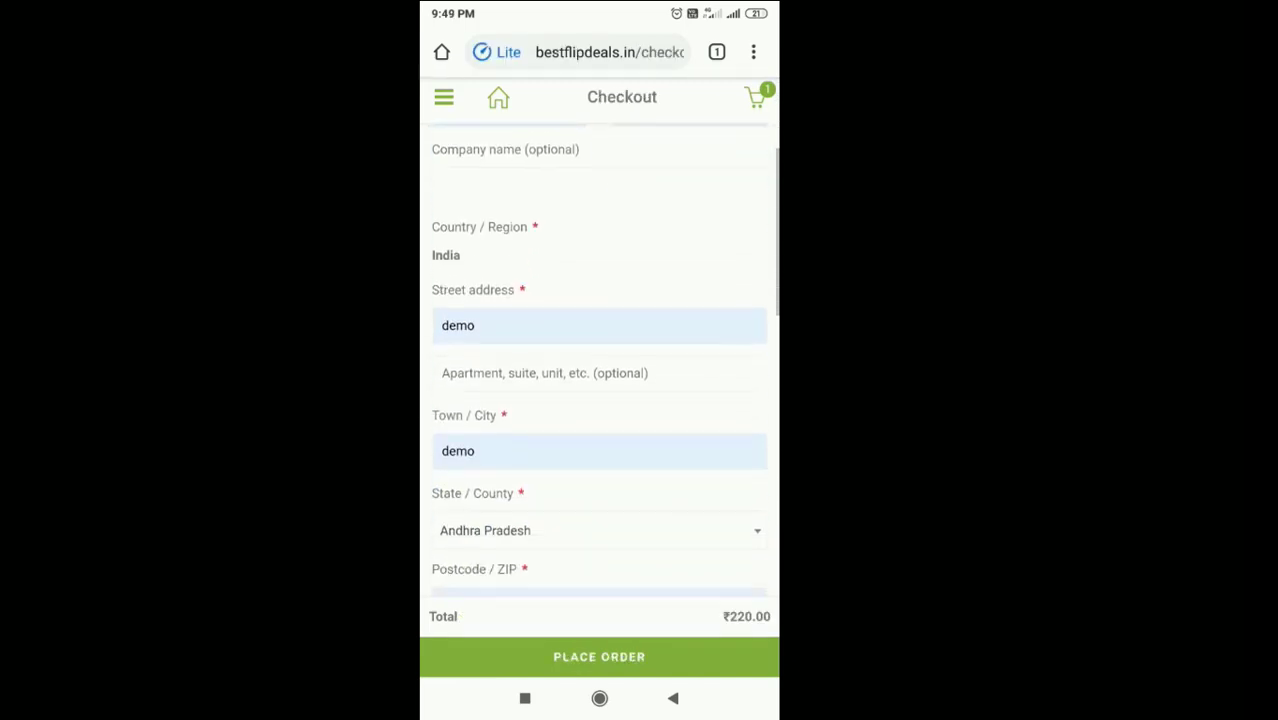
pyautogui.scroll(-5, 599, 360)
pyautogui.scroll(-2, 599, 360)
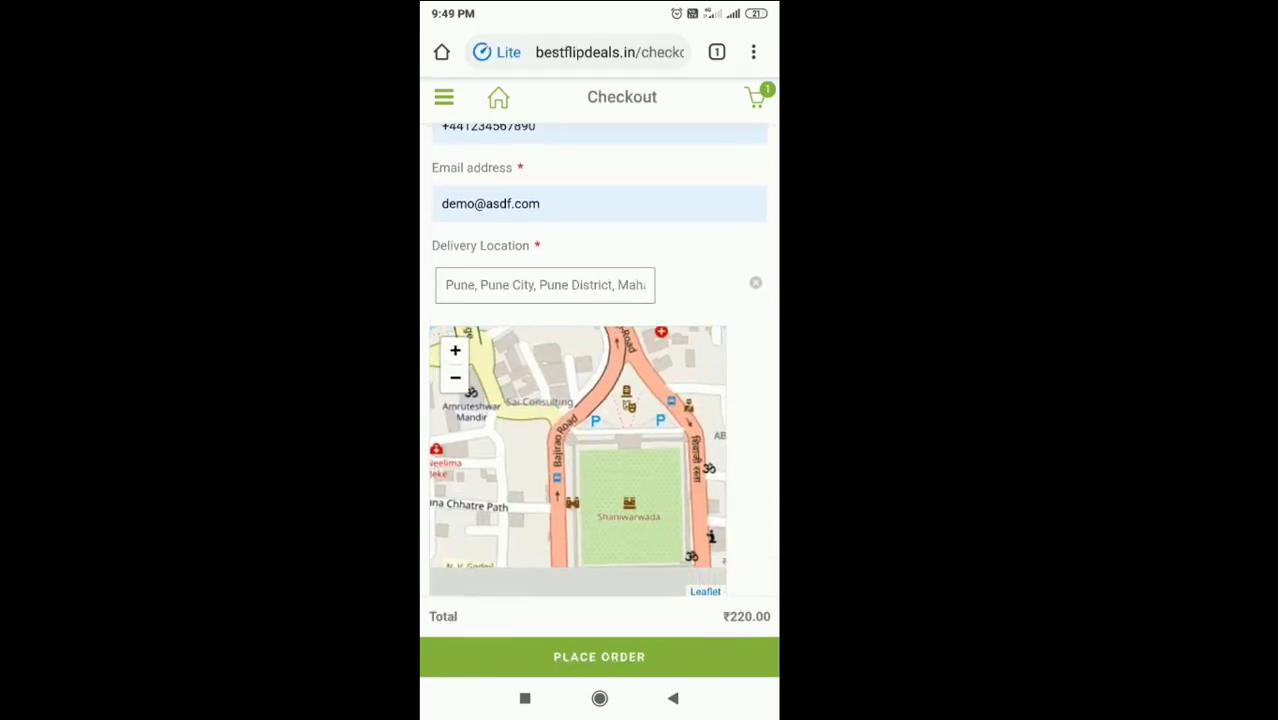
pyautogui.scroll(-3, 599, 360)
pyautogui.scroll(-2, 599, 360)
pyautogui.scroll(-2, 599, 360)
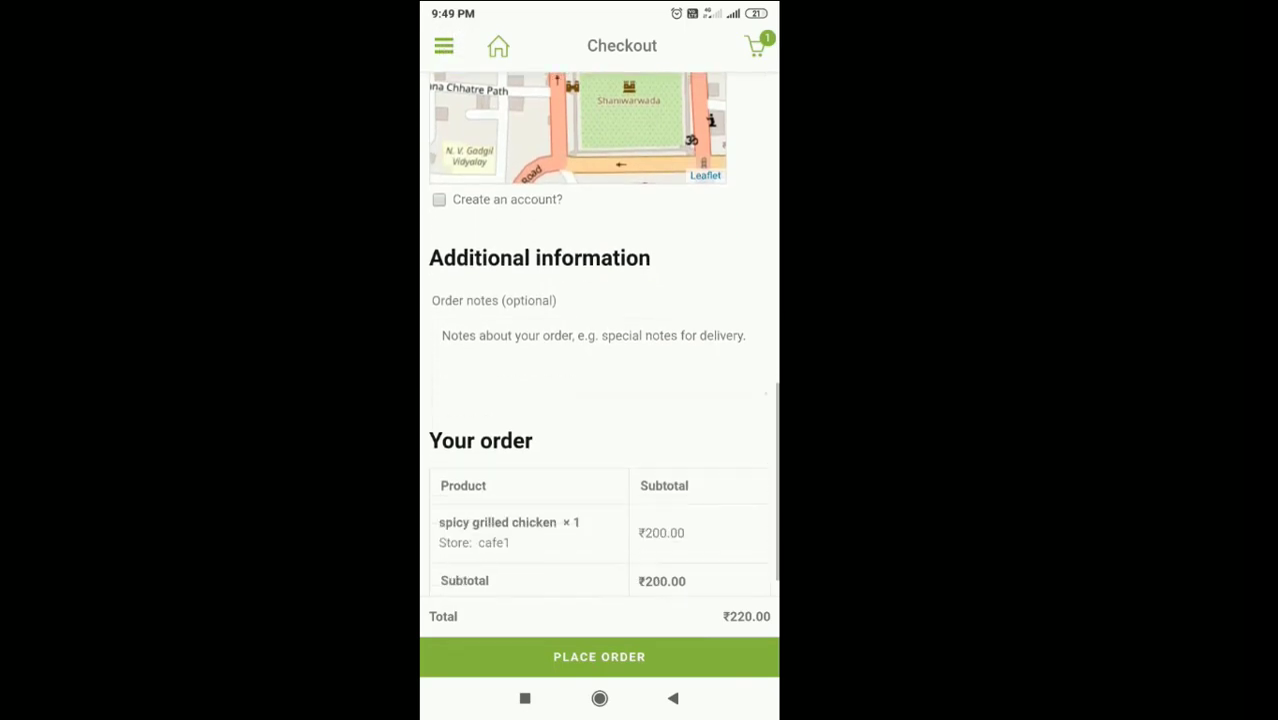
pyautogui.scroll(-3, 599, 360)
pyautogui.scroll(-1, 599, 360)
pyautogui.scroll(-1, 599, 360)
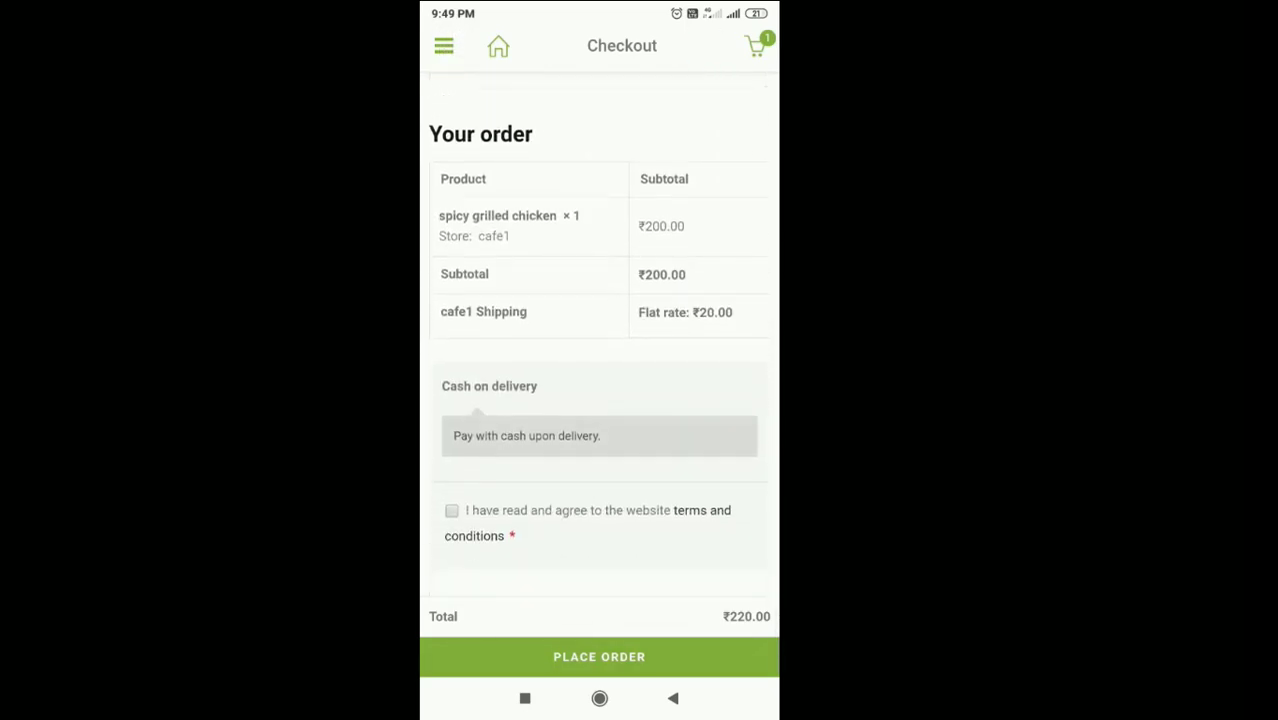
pyautogui.click(451, 510)
pyautogui.click(599, 656)
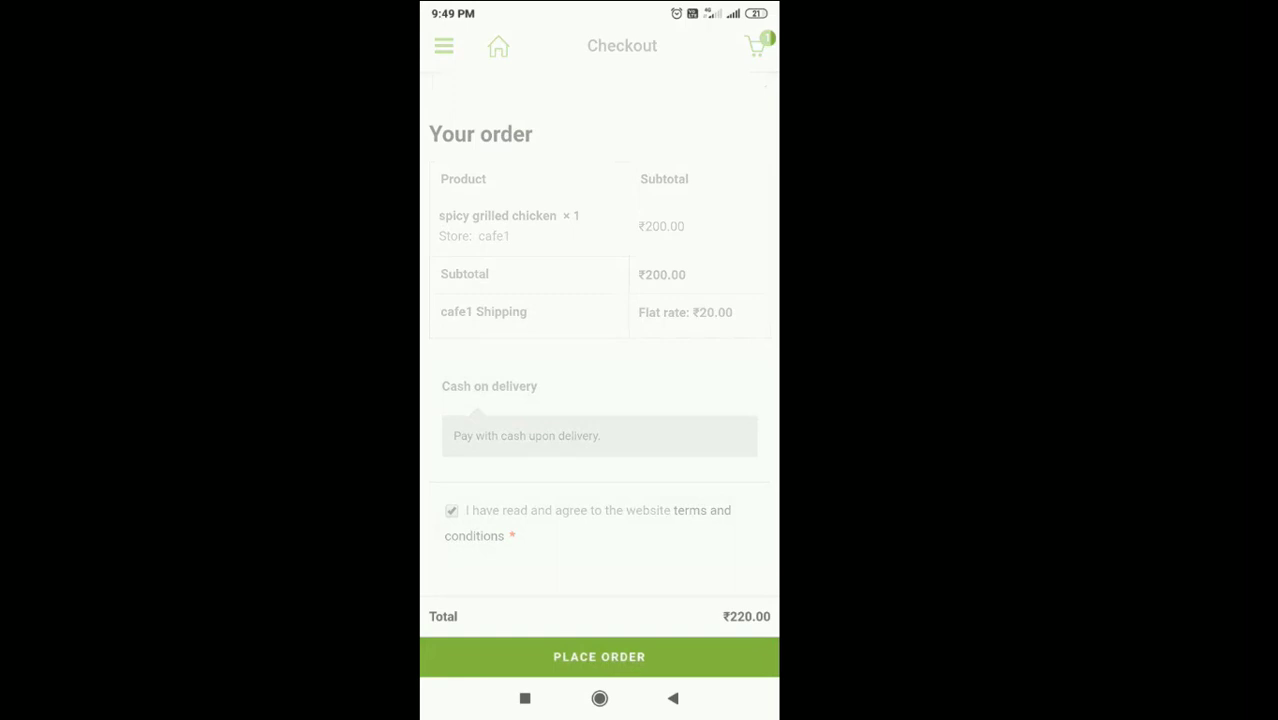
# - Check the new-order notification in the notification shade, then close it
pyautogui.moveTo(599, 5); pyautogui.dragTo(599, 500)
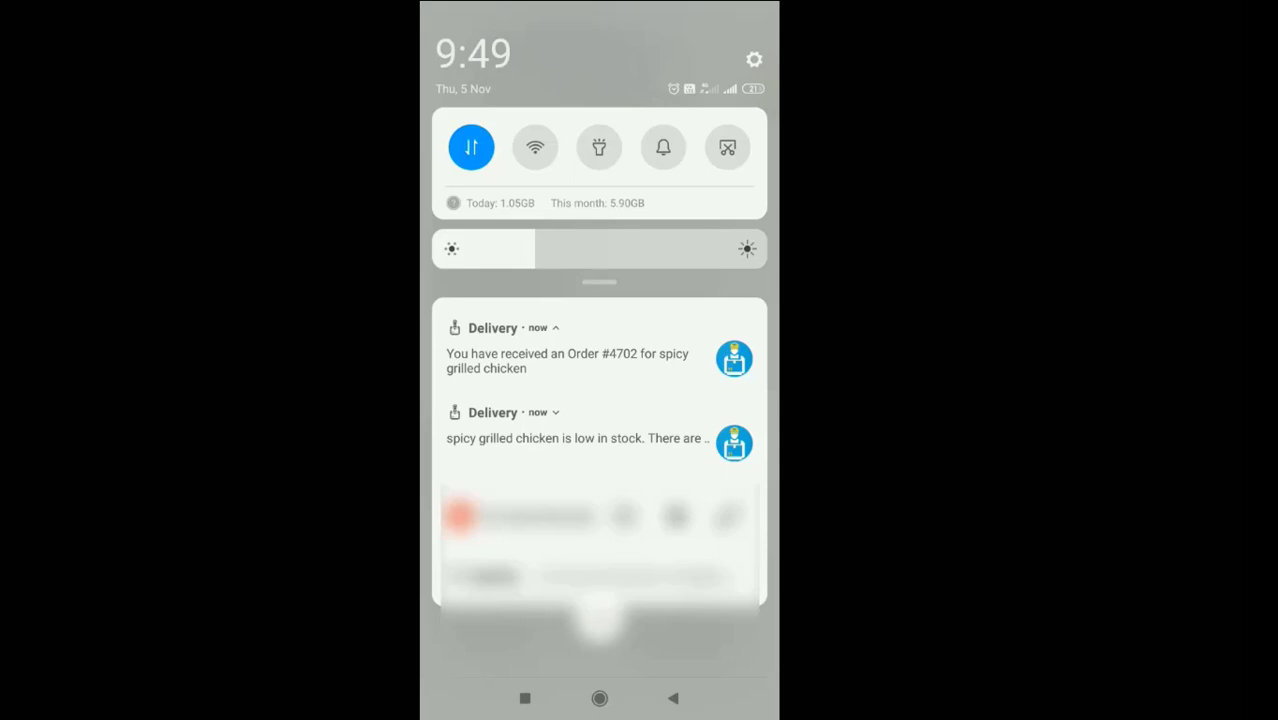
pyautogui.moveTo(599, 600); pyautogui.dragTo(599, 150)
pyautogui.scroll(-3, 599, 400)
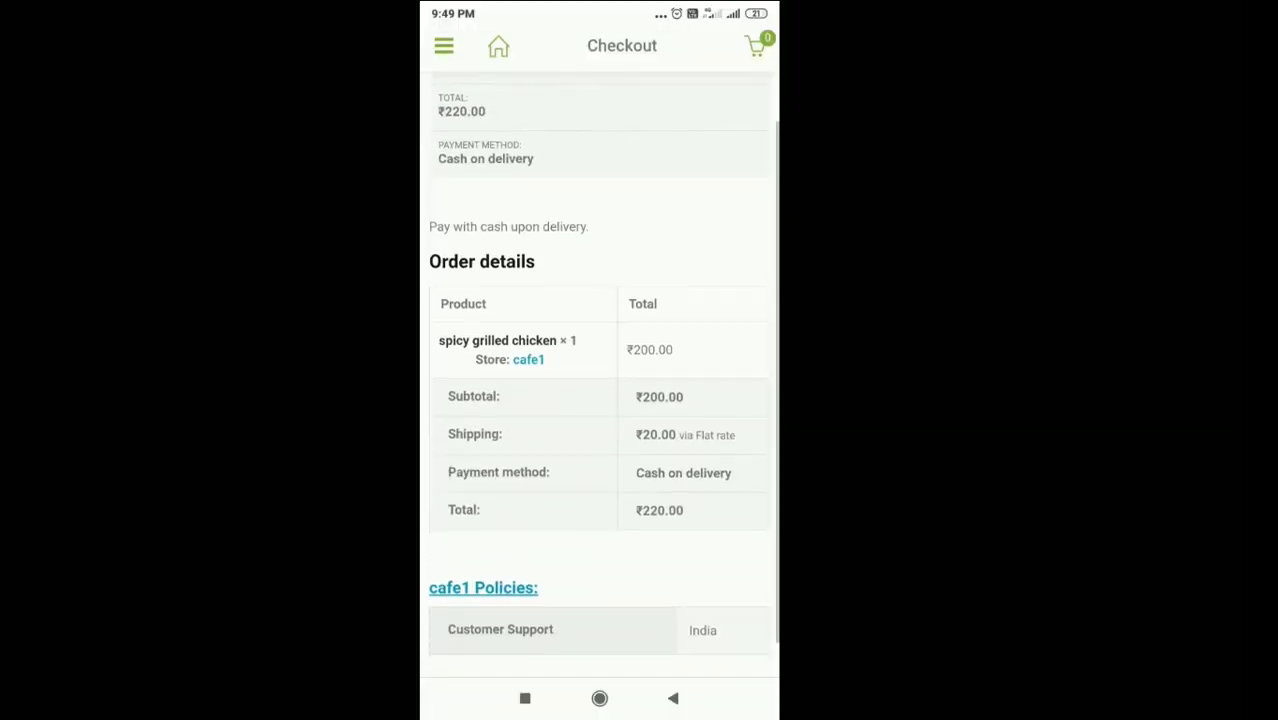
pyautogui.scroll(-1, 599, 400)
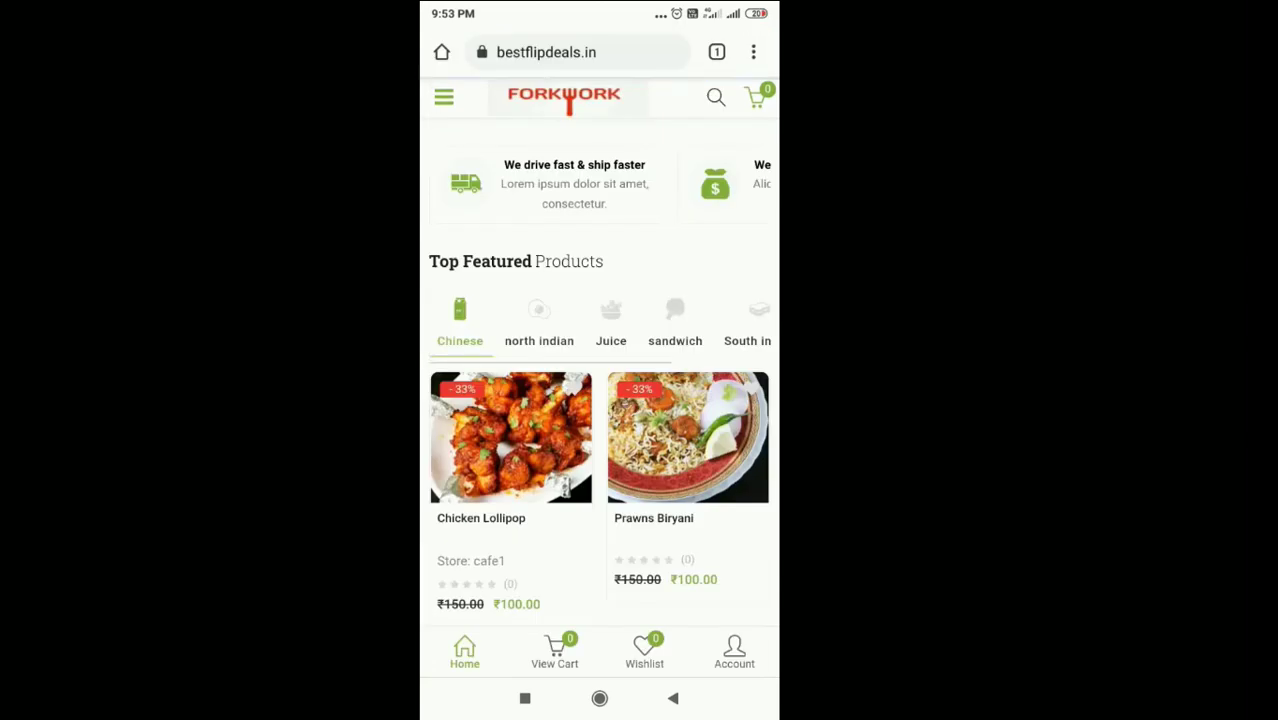
# - Assign delivery boy manu to order #4702 from the Store Manager orders list
pyautogui.click(734, 652)
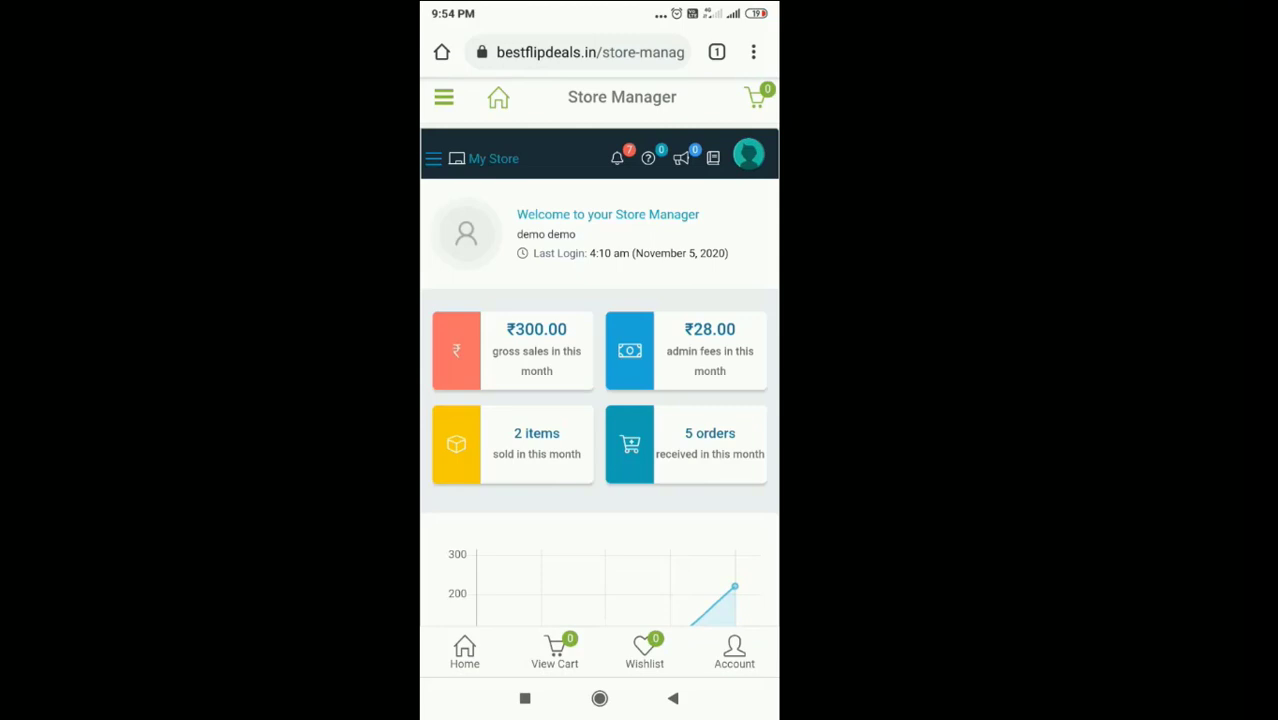
pyautogui.click(433, 158)
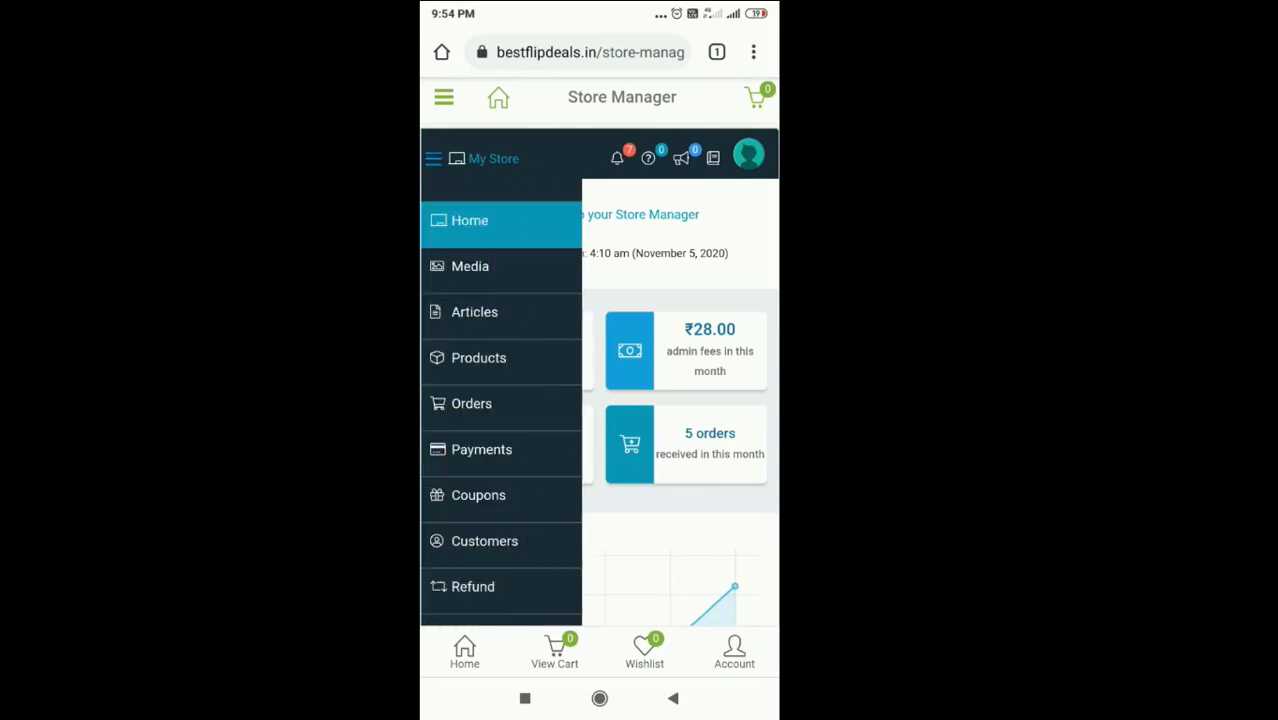
pyautogui.click(471, 403)
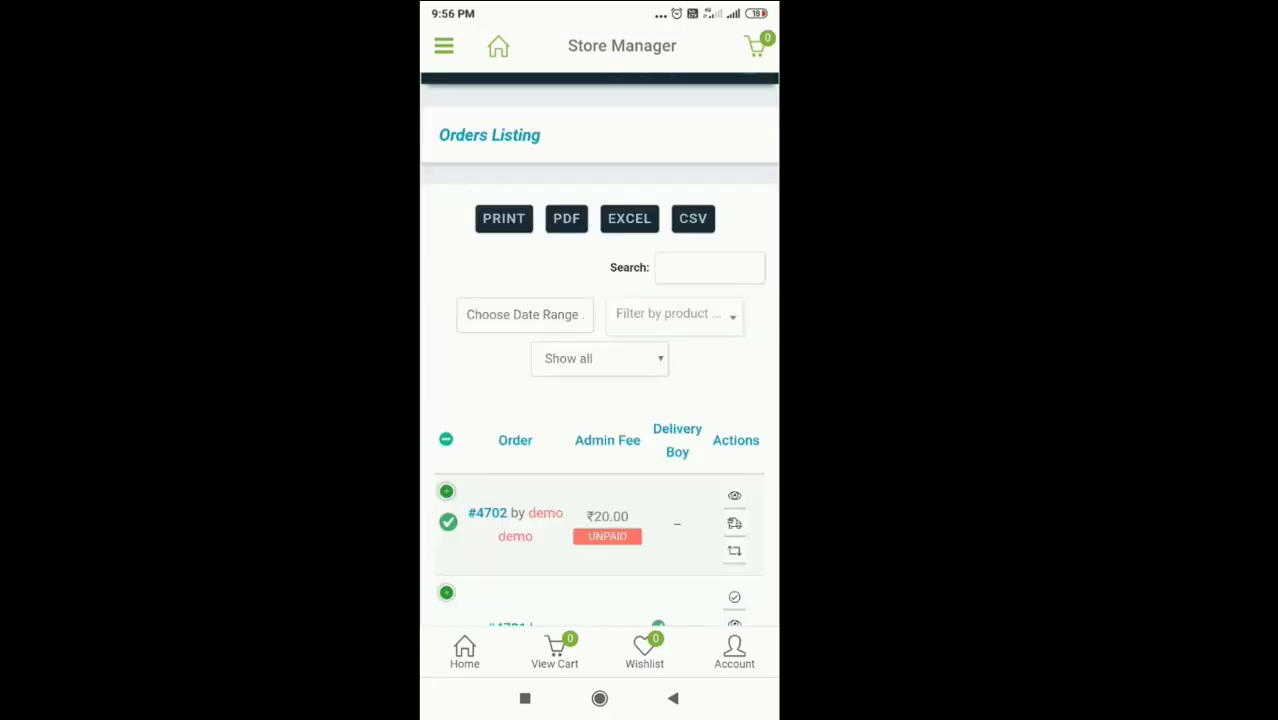
pyautogui.click(734, 523)
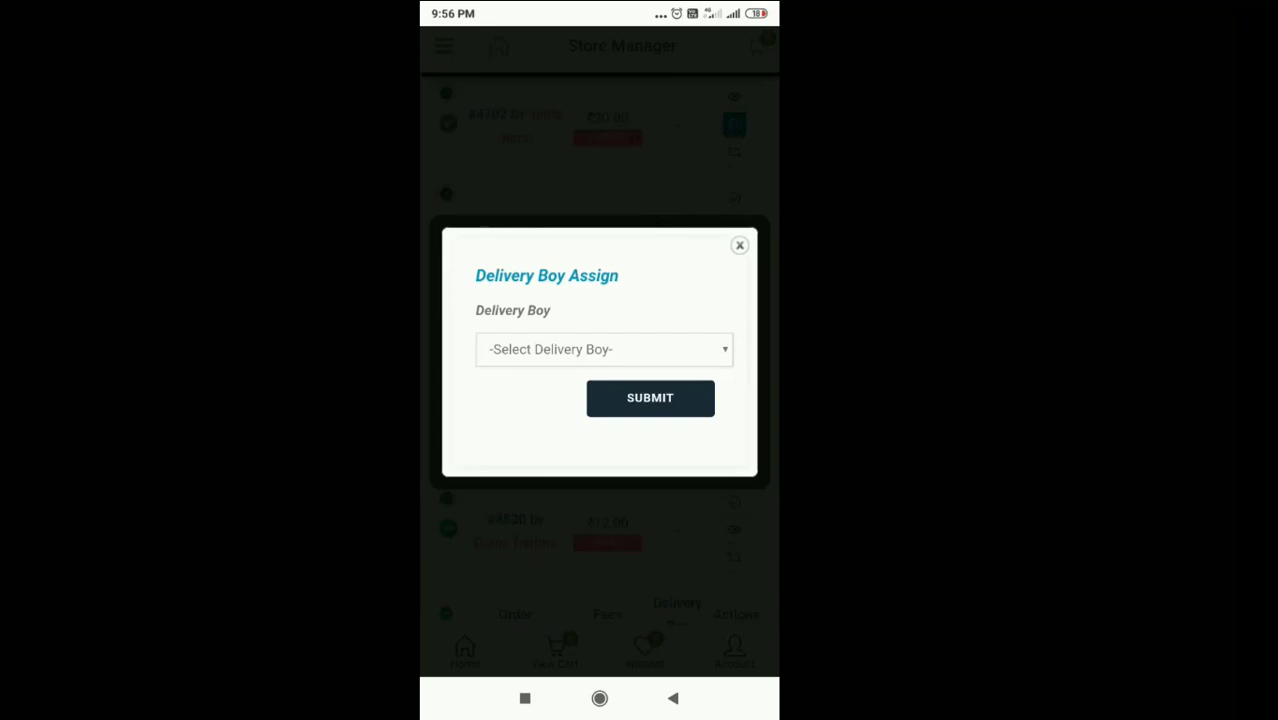
pyautogui.click(604, 349)
pyautogui.click(577, 381)
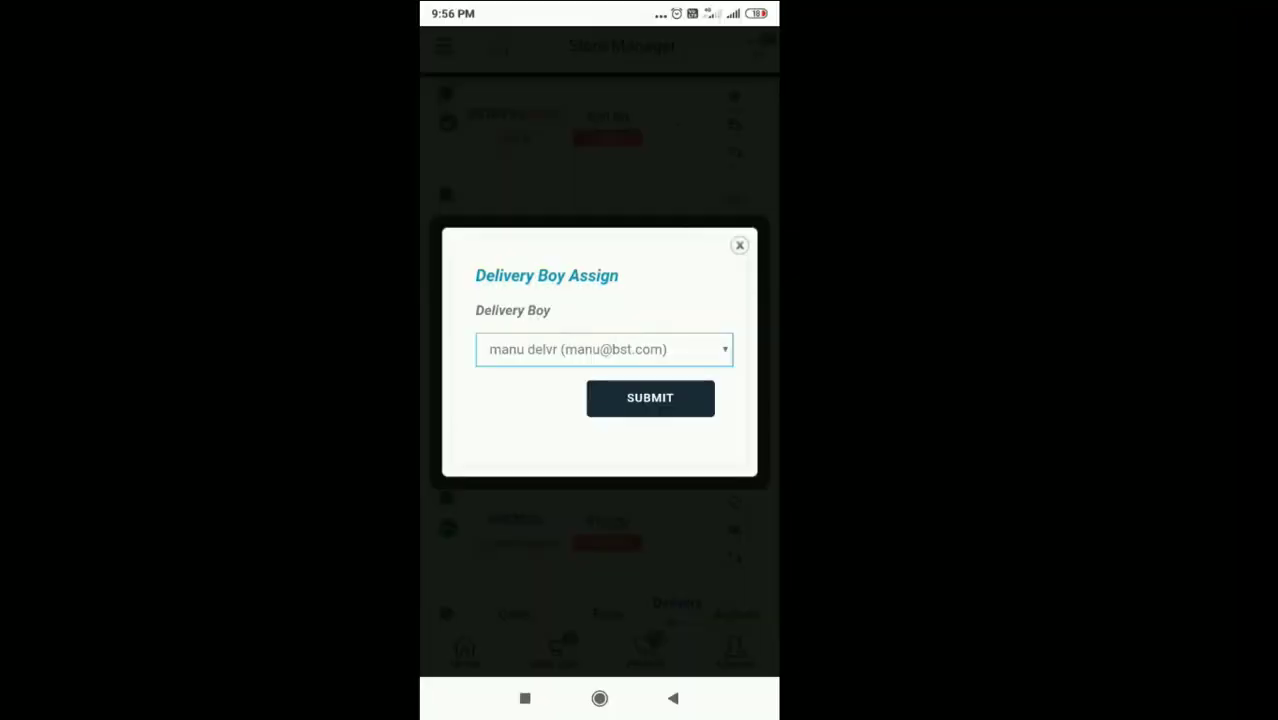
pyautogui.click(650, 397)
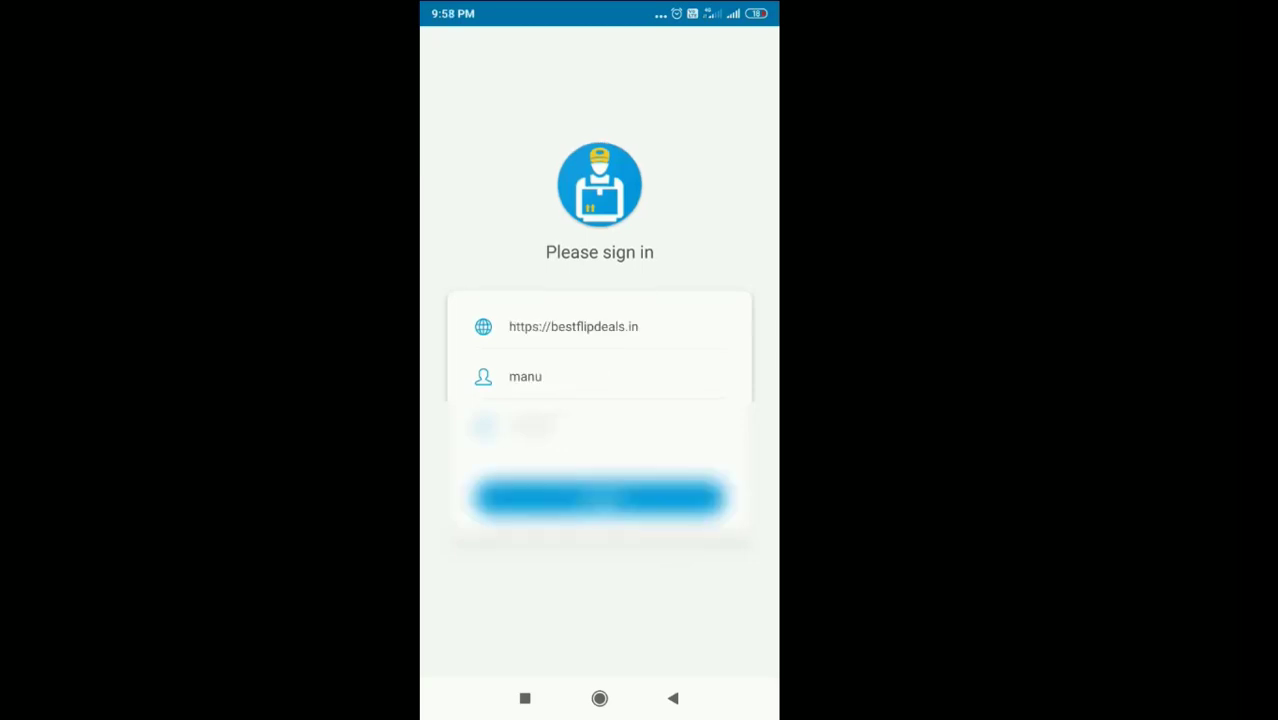
# - Sign in to WCFM Delivery as manu and mark order #4702 delivered
pyautogui.click(599, 498)
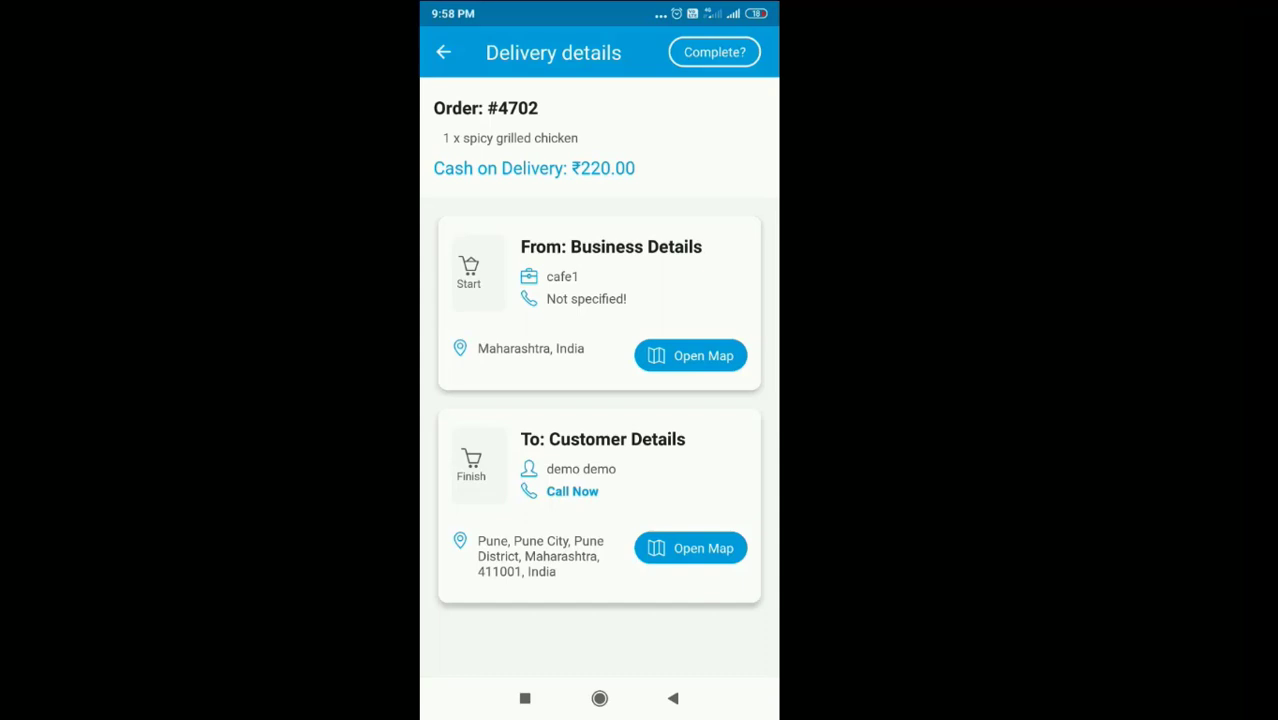
pyautogui.moveTo(599, 300); pyautogui.dragTo(599, 450)
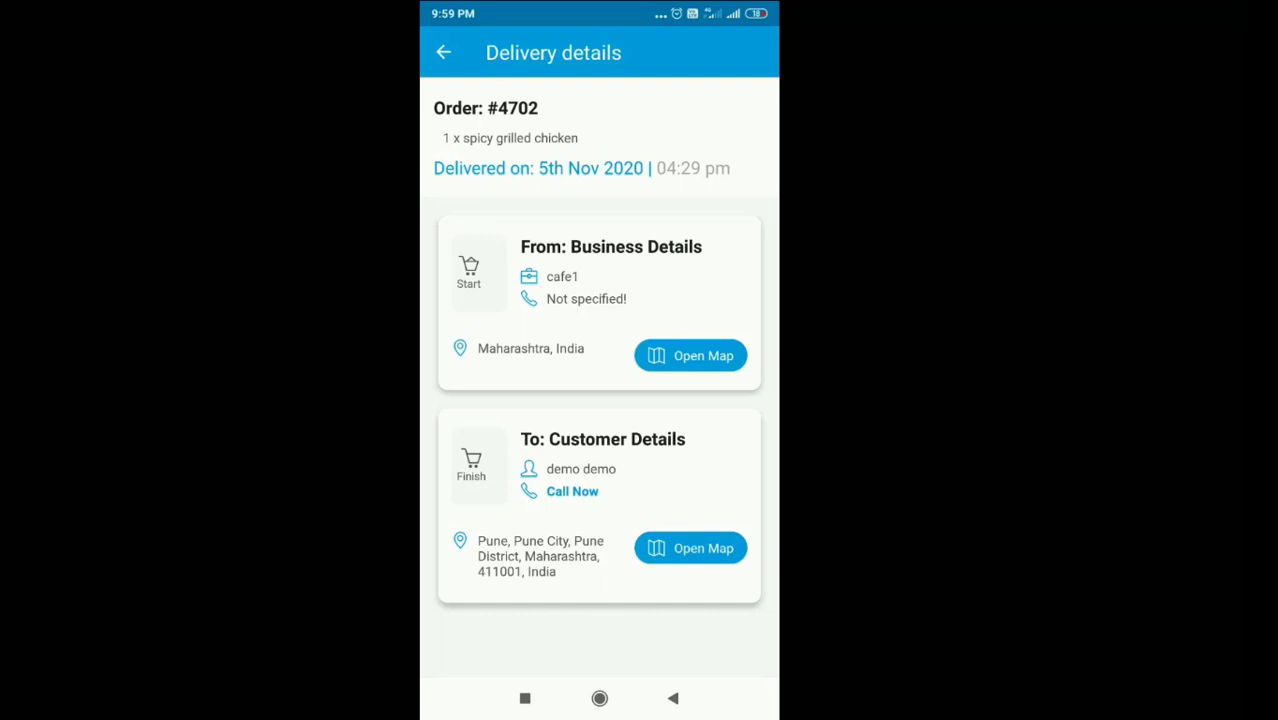
pyautogui.click(443, 52)
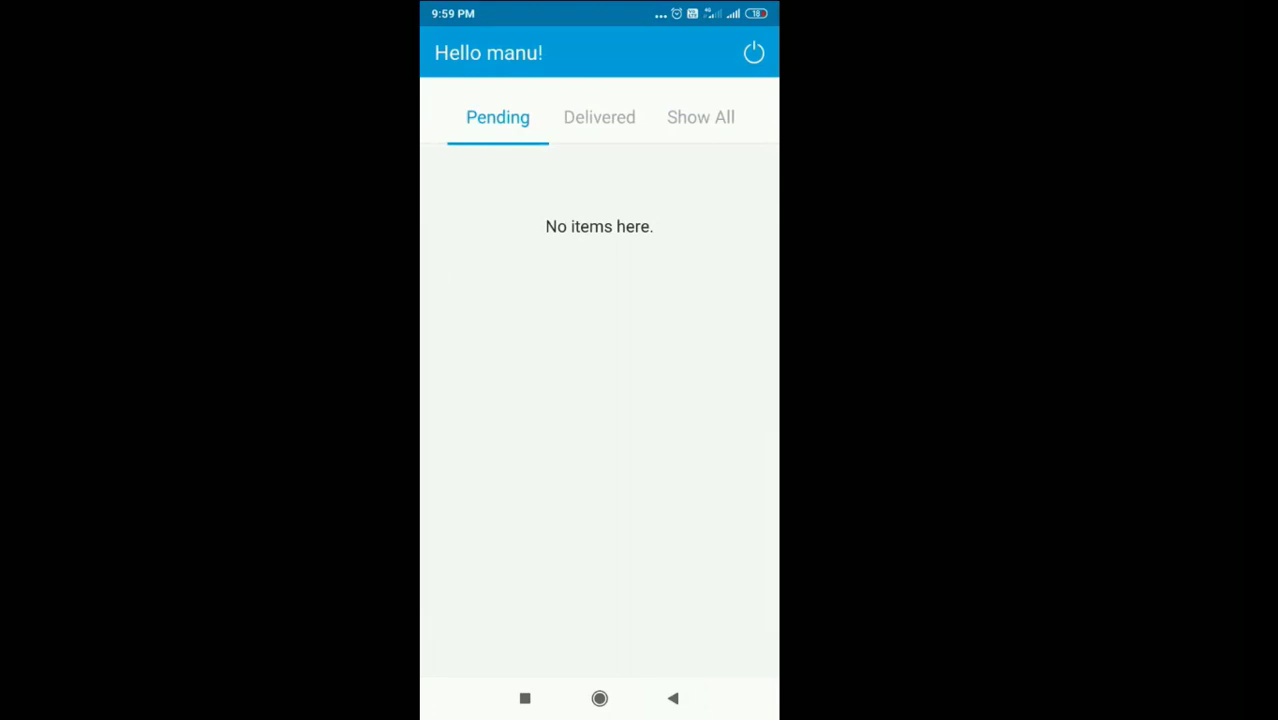
# - Show delivered orders and review order #4702's notes recording manu delvr's delivery
pyautogui.click(599, 117)
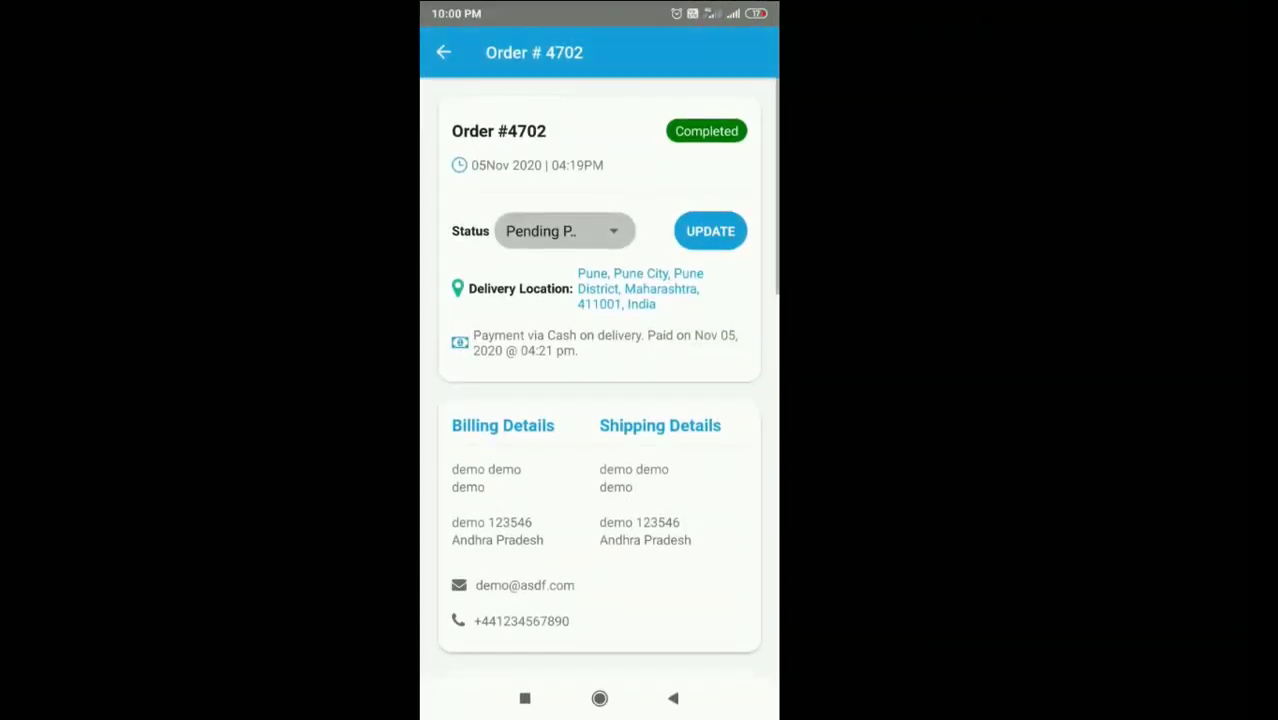
pyautogui.scroll(-5, 599, 384)
pyautogui.scroll(-2, 599, 384)
pyautogui.scroll(-4, 599, 384)
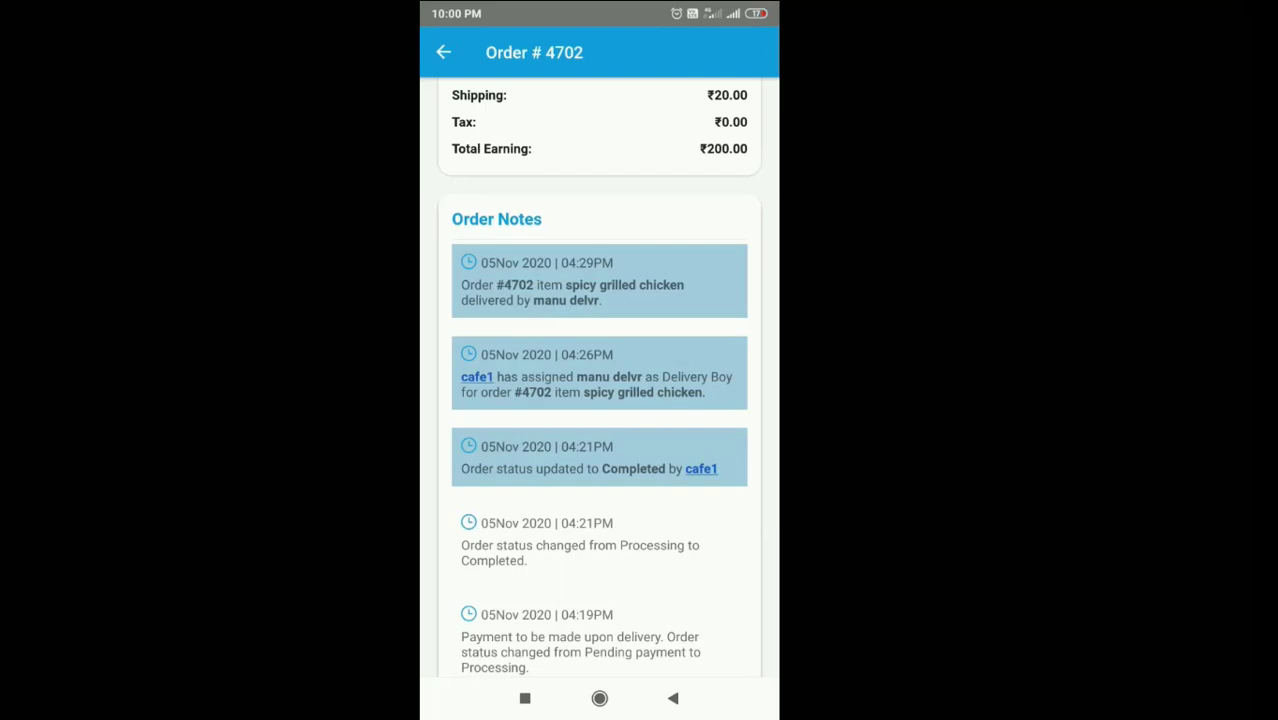
pyautogui.scroll(5, 600, 380)
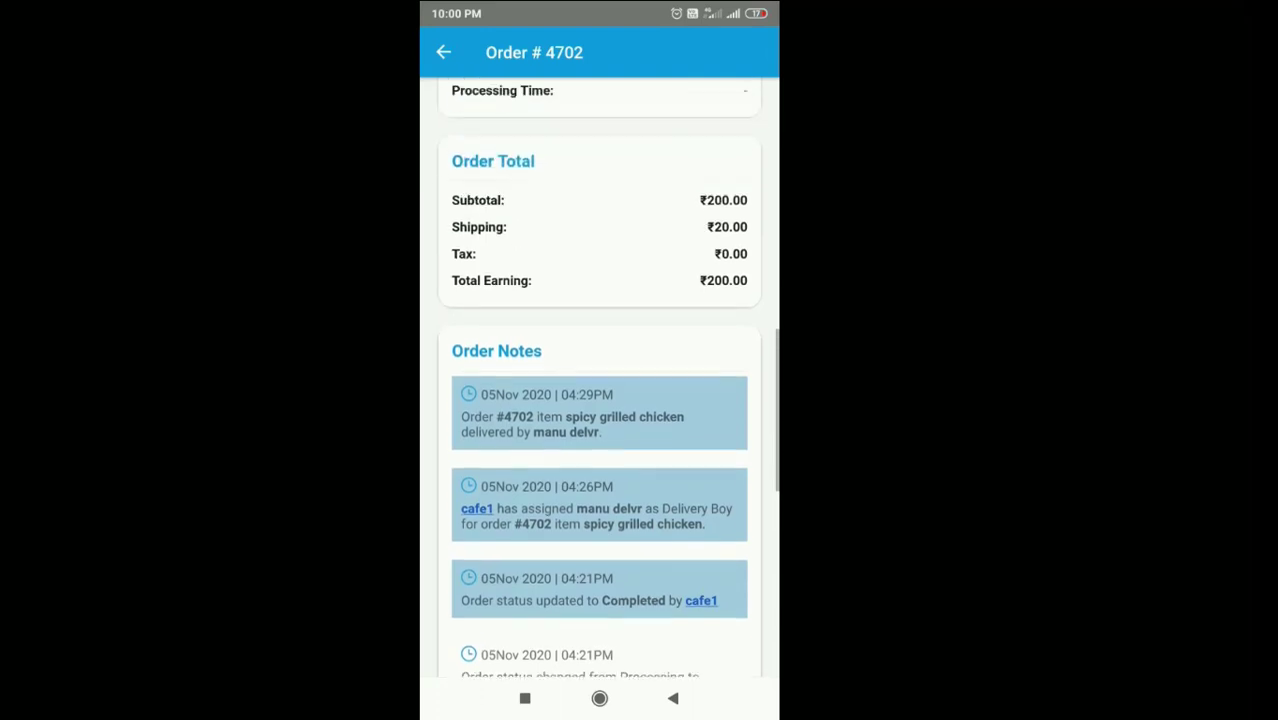